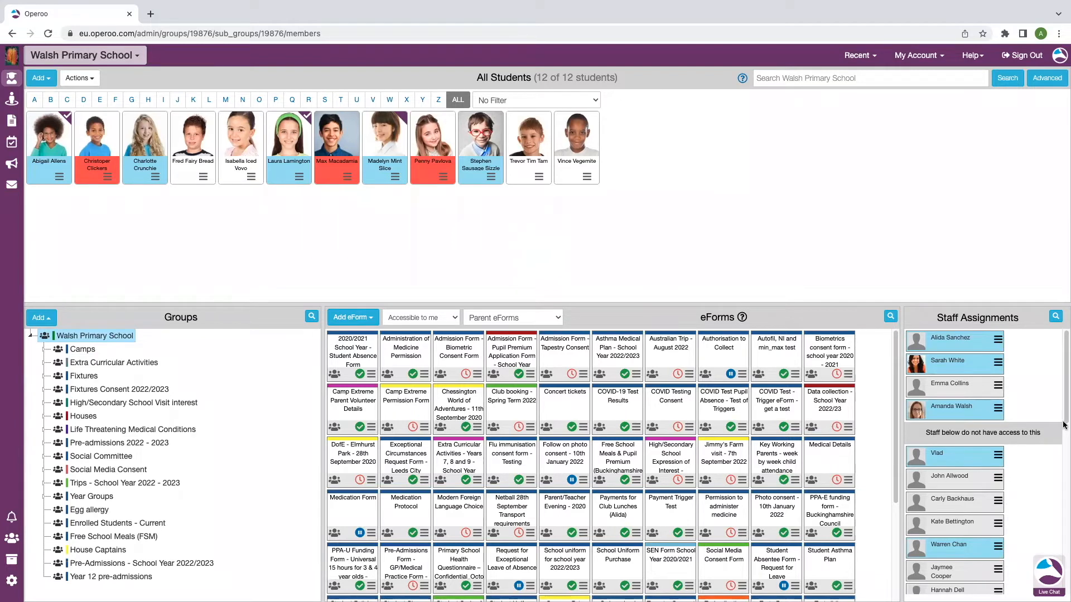
Look at the live chat conversations and help options, then close them
{"action": "left_click", "coordinate": [1049, 580]}
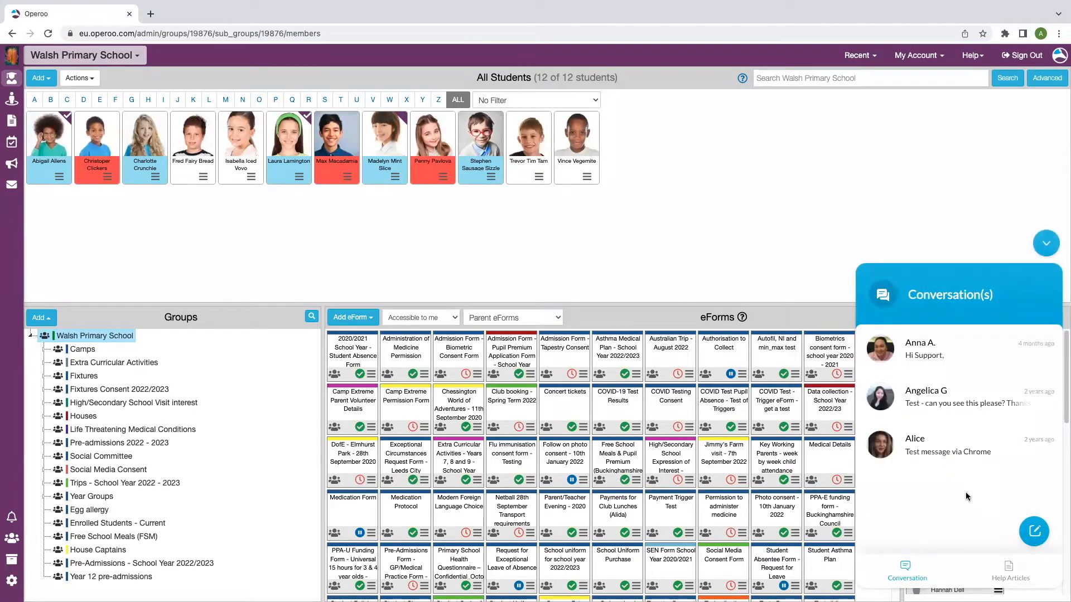
{"action": "left_click", "coordinate": [1045, 245]}
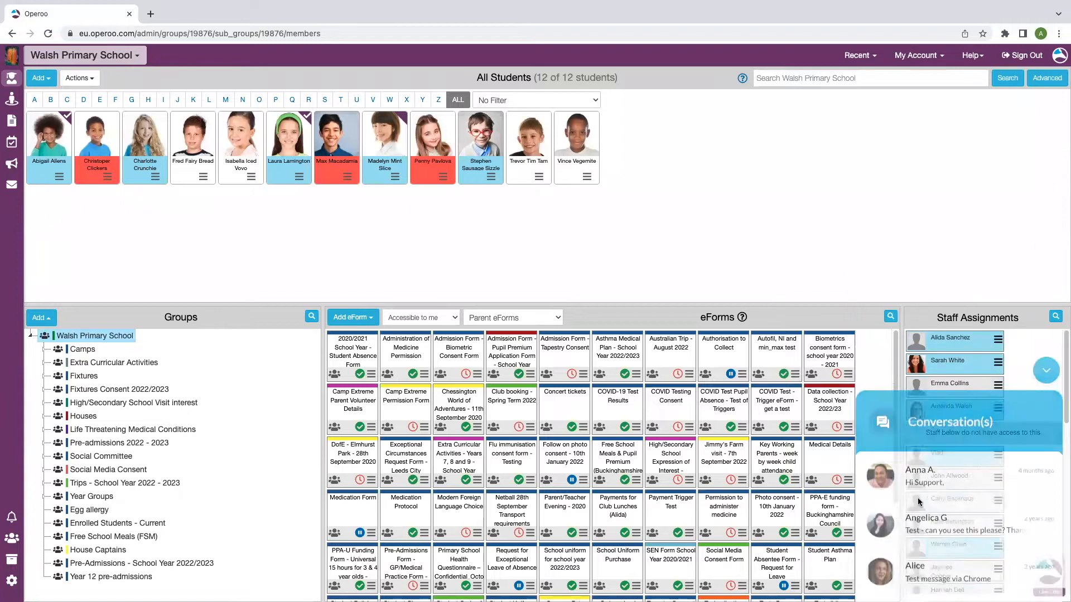
{"action": "left_click", "coordinate": [982, 59]}
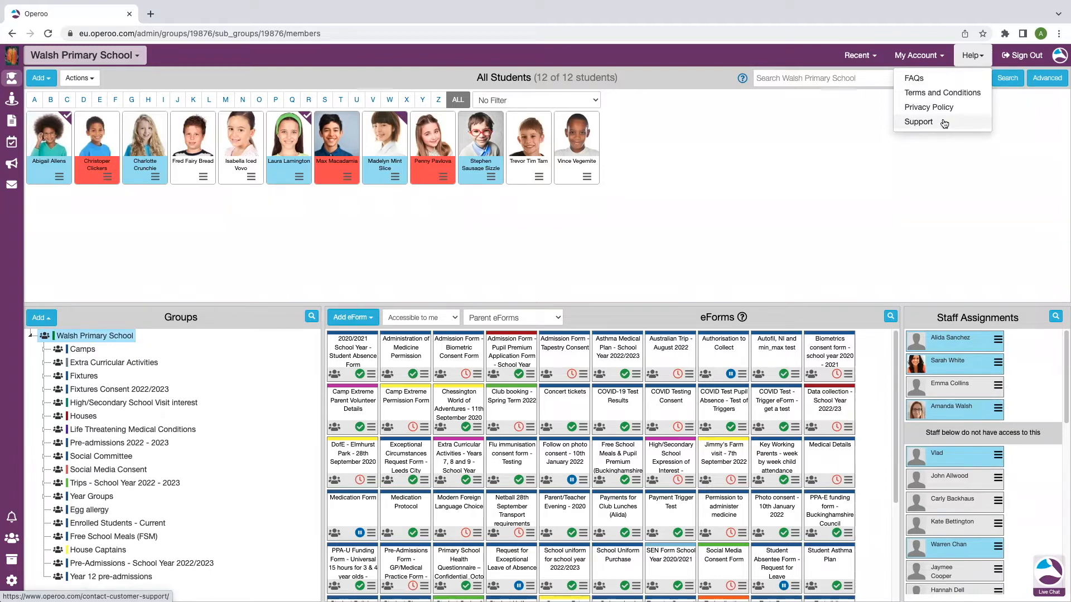
{"action": "left_click", "coordinate": [959, 53]}
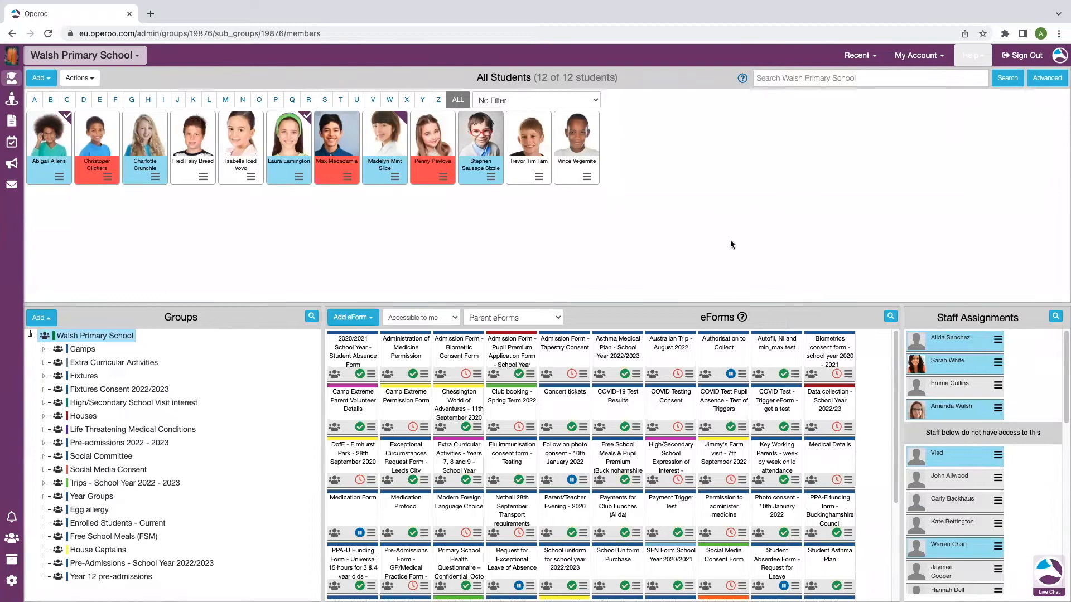
From the Staff area, choose Add eForm > Add Staff Form
{"action": "left_click", "coordinate": [12, 101]}
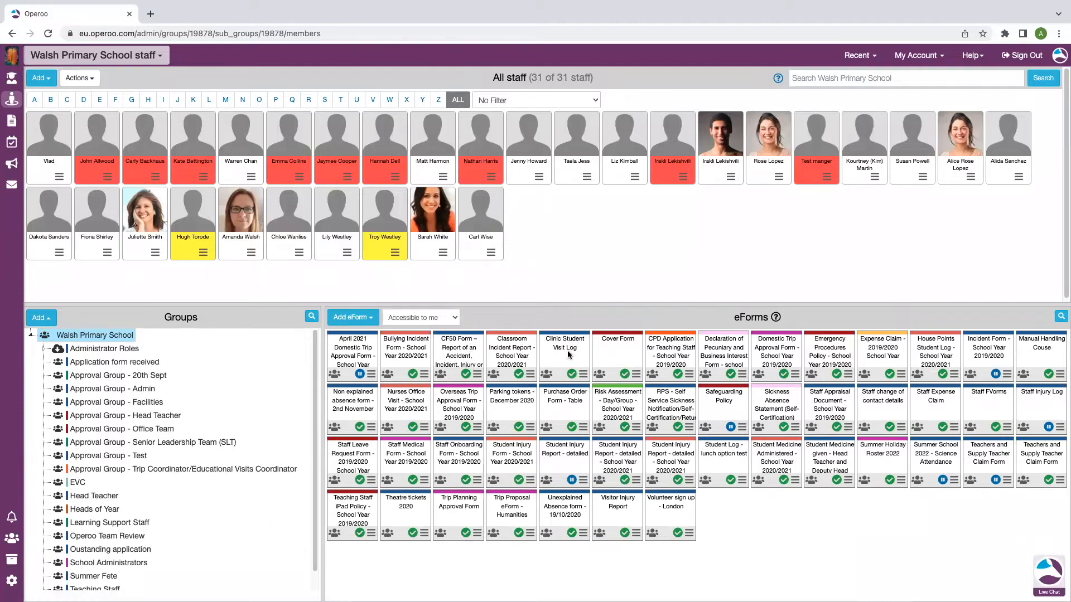
{"action": "left_click", "coordinate": [564, 398]}
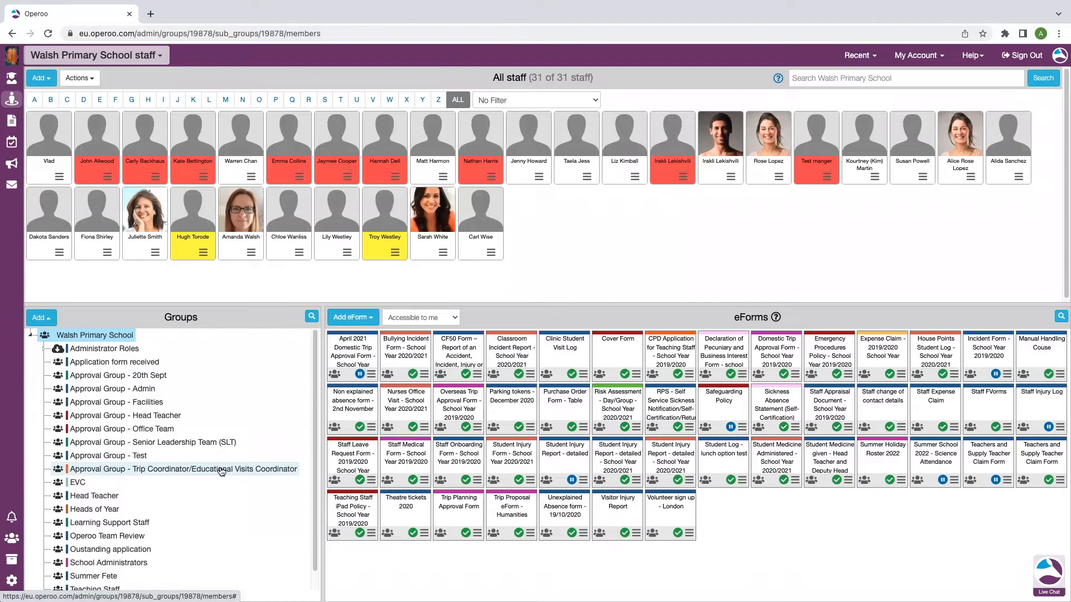
{"action": "left_click", "coordinate": [360, 319]}
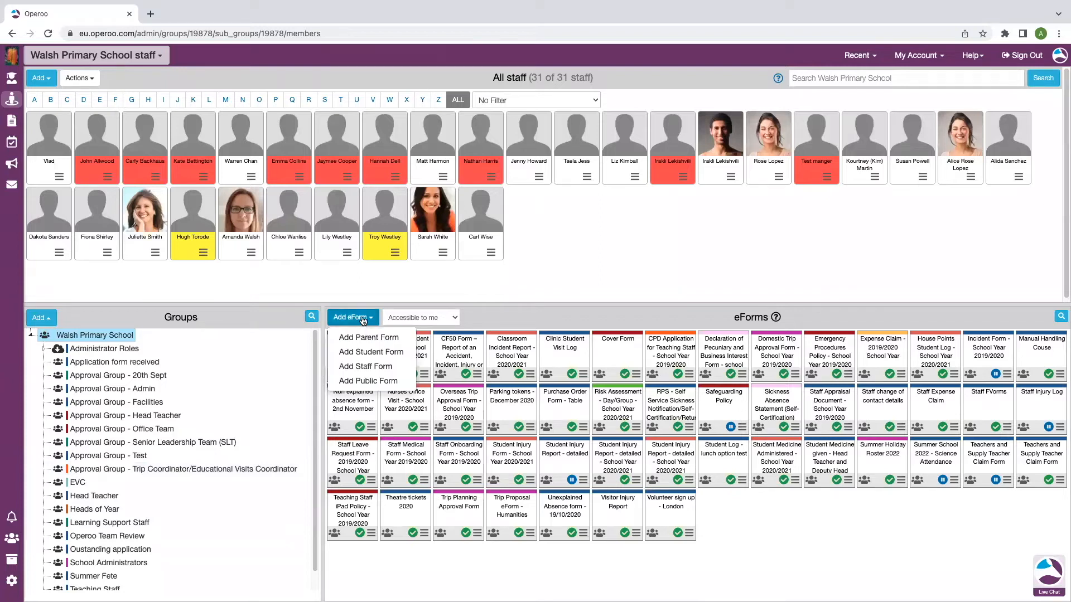
{"action": "left_click", "coordinate": [371, 368]}
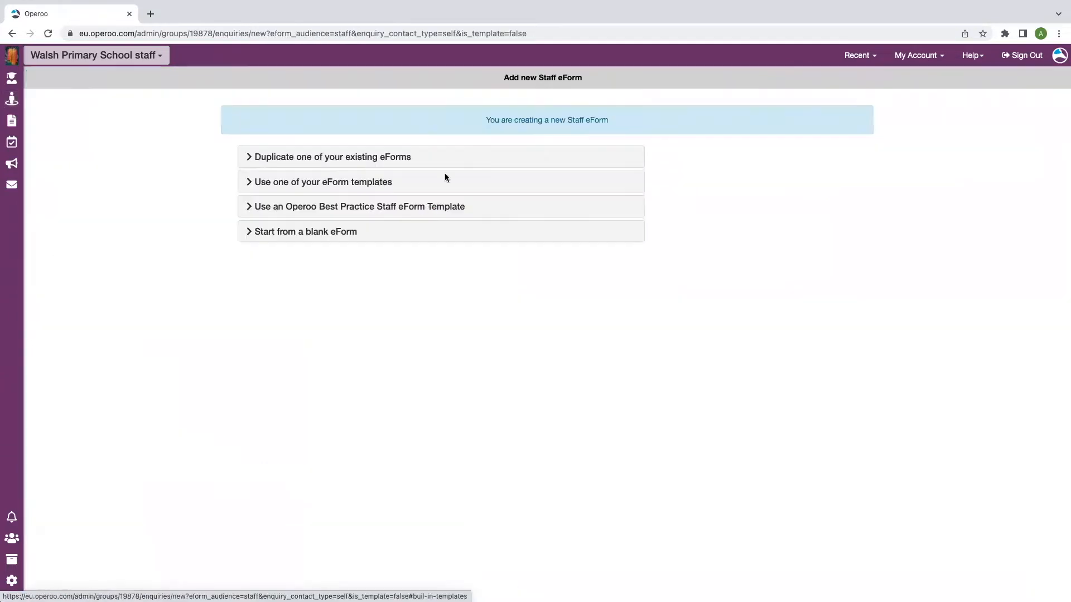
Under 'Start from a blank eForm', pick Self-Service Form
{"action": "left_click", "coordinate": [346, 234]}
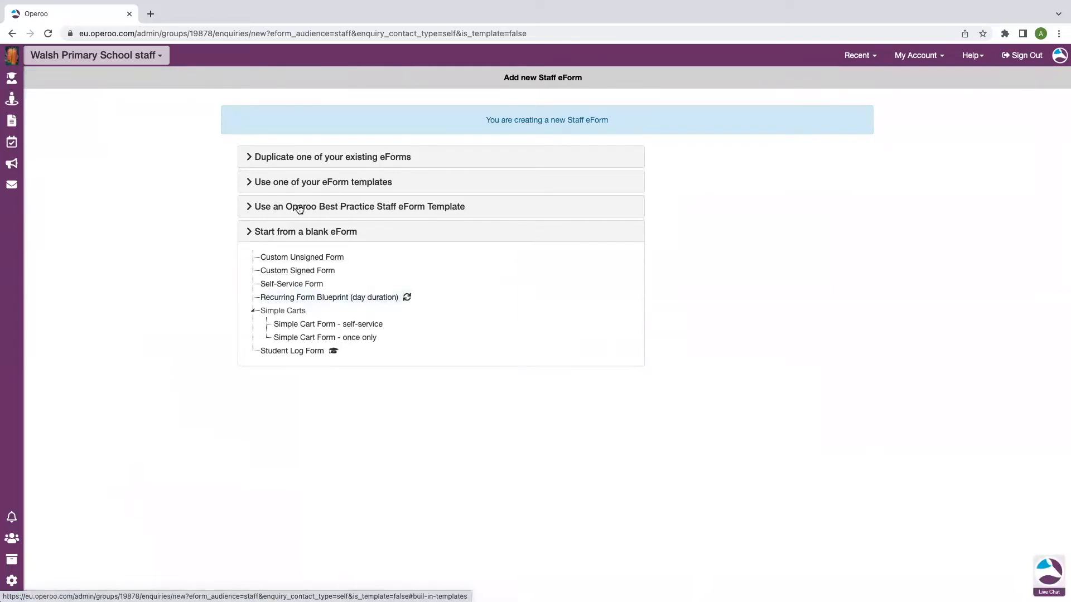
{"action": "left_click", "coordinate": [315, 286]}
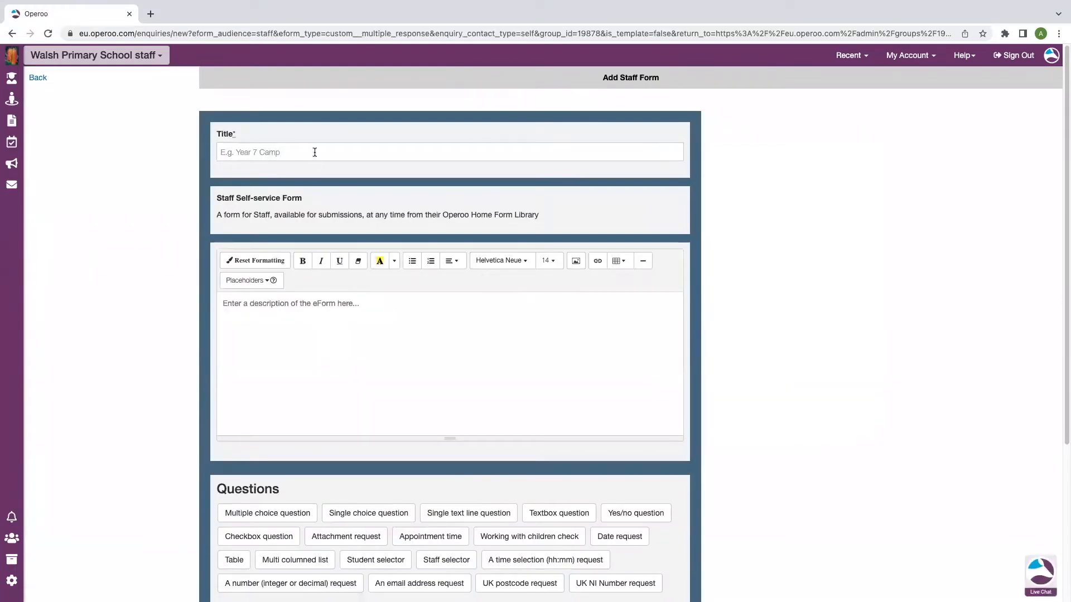
Title the form 'Trip Planning eForm - Test' and shorten the description editor
{"action": "left_click", "coordinate": [315, 151]}
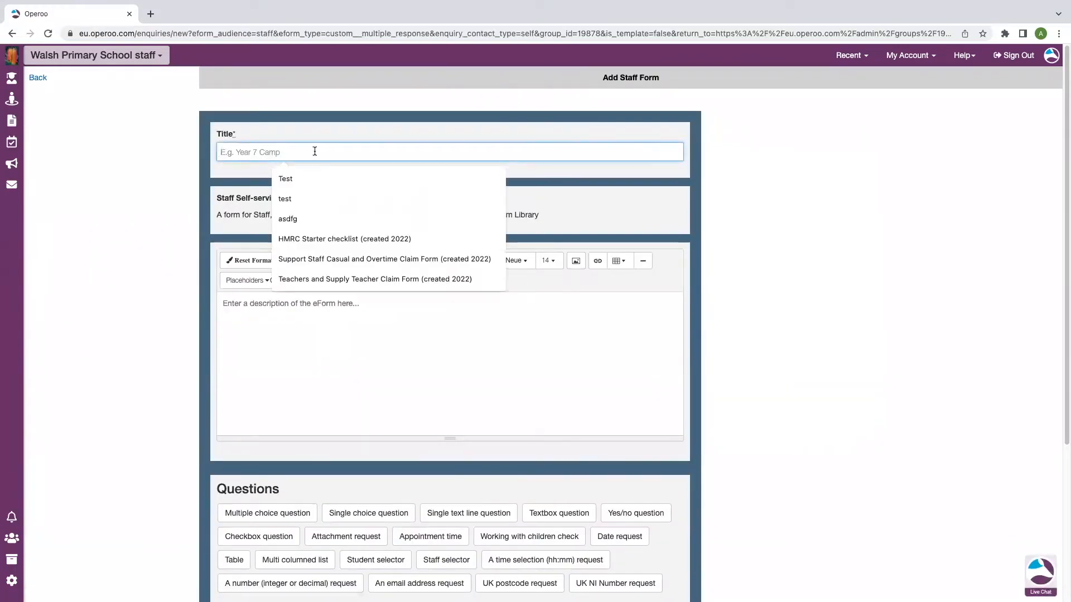
{"action": "type", "text": "Trip Planning eForm"}
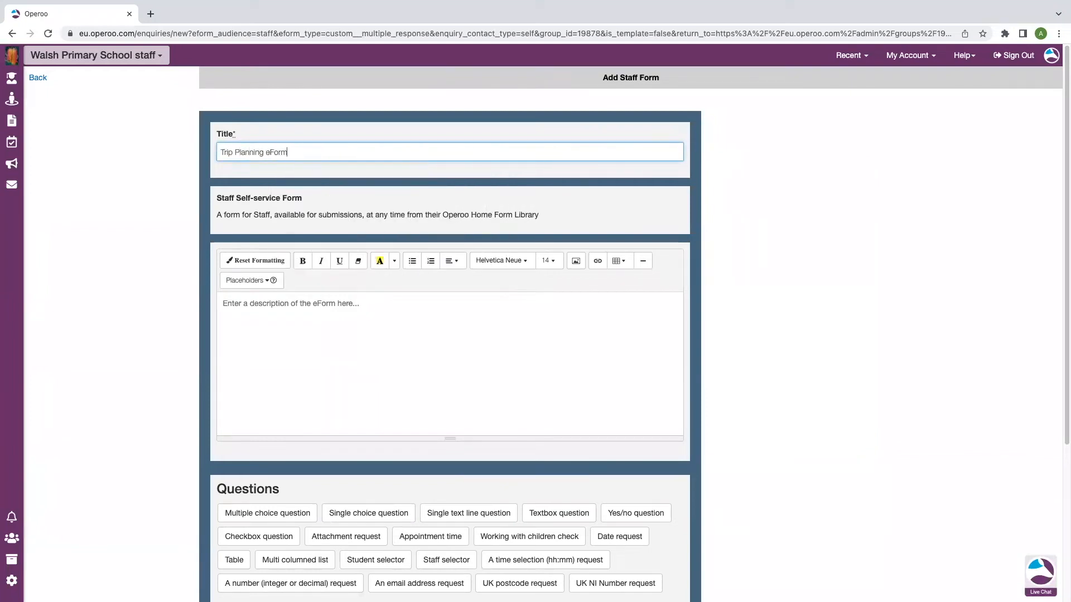
{"action": "type", "text": " - Test"}
{"action": "left_click", "coordinate": [323, 305]}
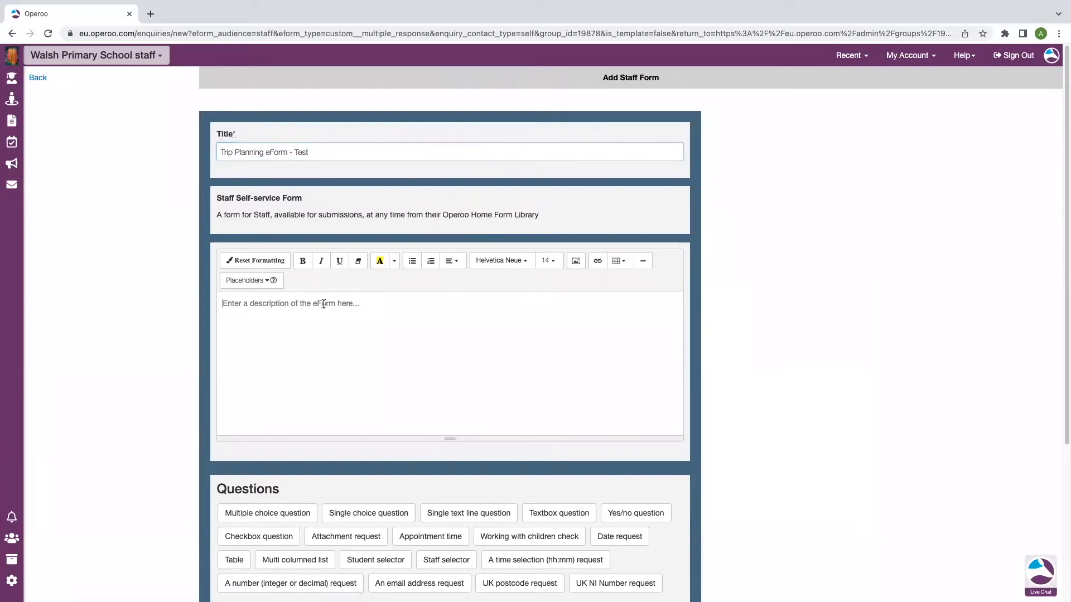
{"action": "left_click_drag", "start_coordinate": [372, 438], "coordinate": [380, 342]}
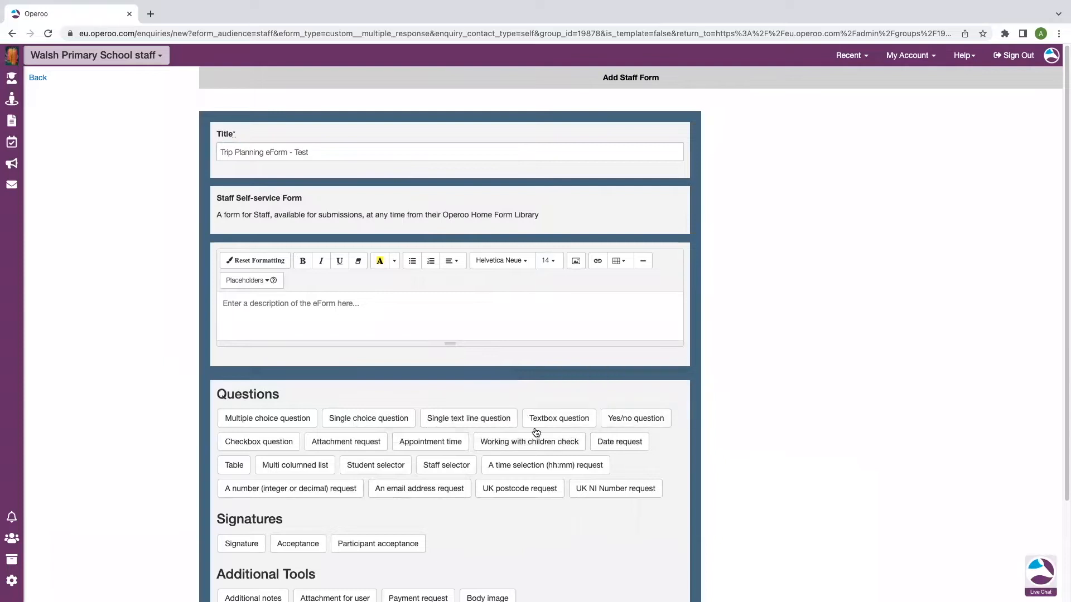
Add a single text line question 'Proposed location'
{"action": "left_click", "coordinate": [477, 419]}
{"action": "left_click", "coordinate": [342, 413]}
{"action": "type", "text": "Proposed location"}
{"action": "scroll", "coordinate": [367, 418], "scroll_direction": "down", "scroll_amount": 3}
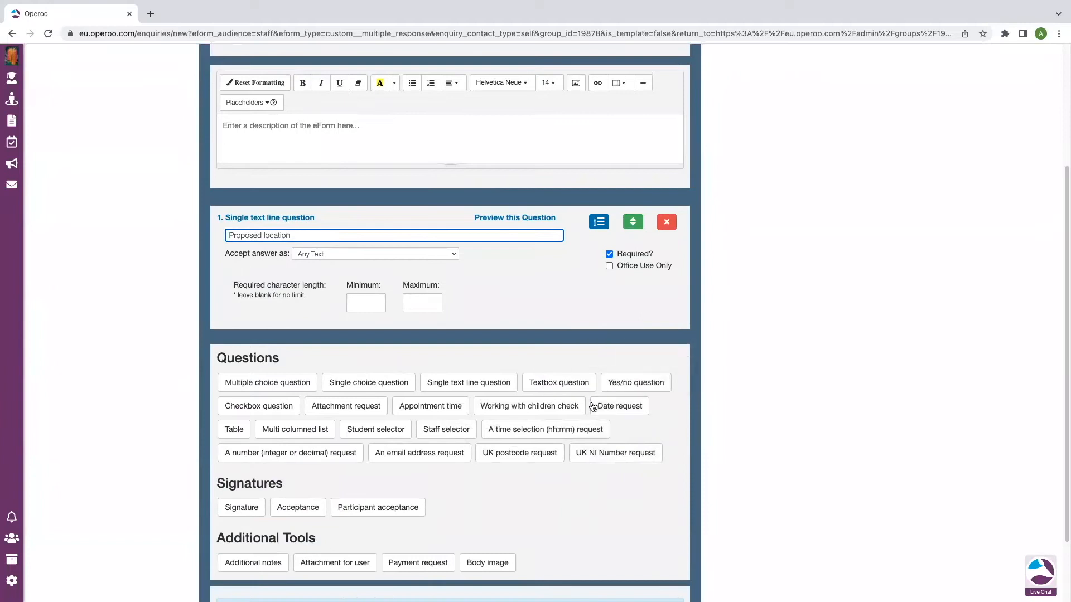
Add a date request question 'Date of Trip'
{"action": "left_click", "coordinate": [618, 406]}
{"action": "left_click", "coordinate": [387, 367]}
{"action": "type", "text": "Da"}
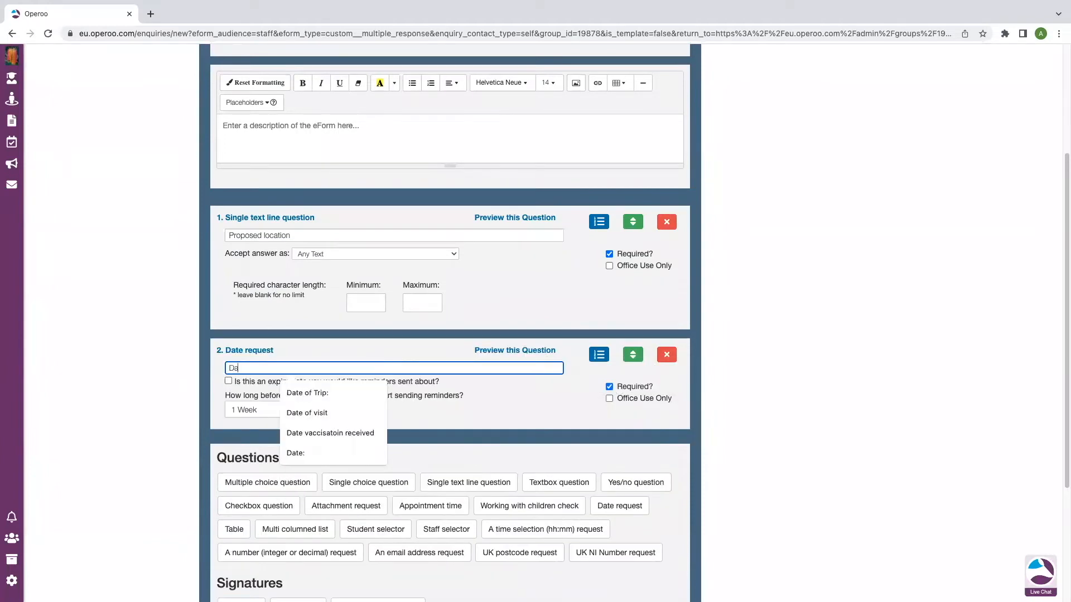
{"action": "key", "text": "BackSpace"}
{"action": "key", "text": "BackSpace"}
{"action": "type", "text": "Date of T"}
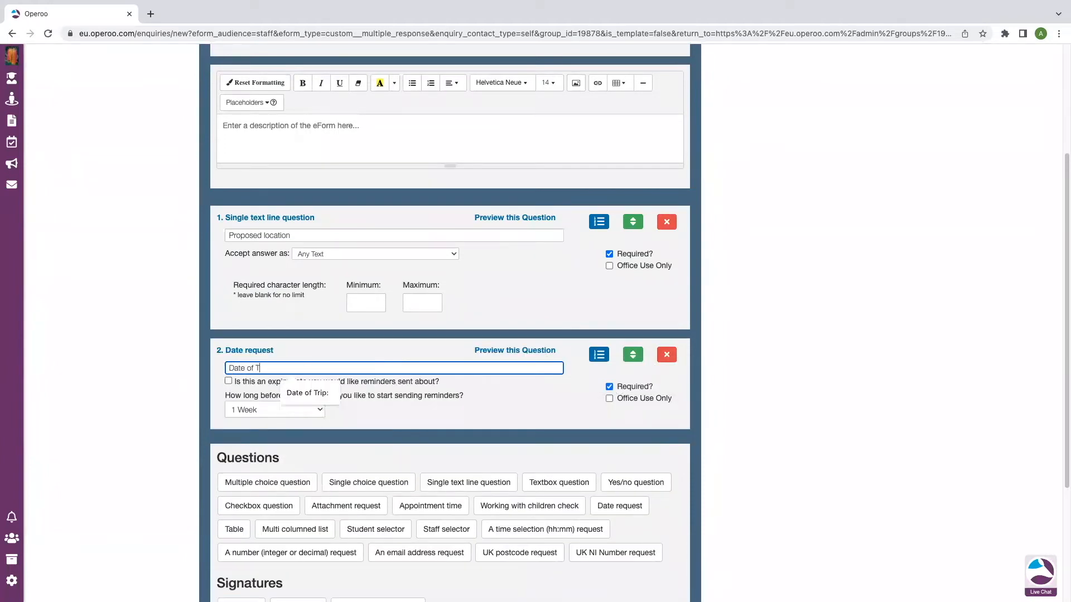
{"action": "type", "text": "rip"}
Prefix the form title with 'Day - '
{"action": "scroll", "coordinate": [369, 357], "scroll_direction": "up", "scroll_amount": 3}
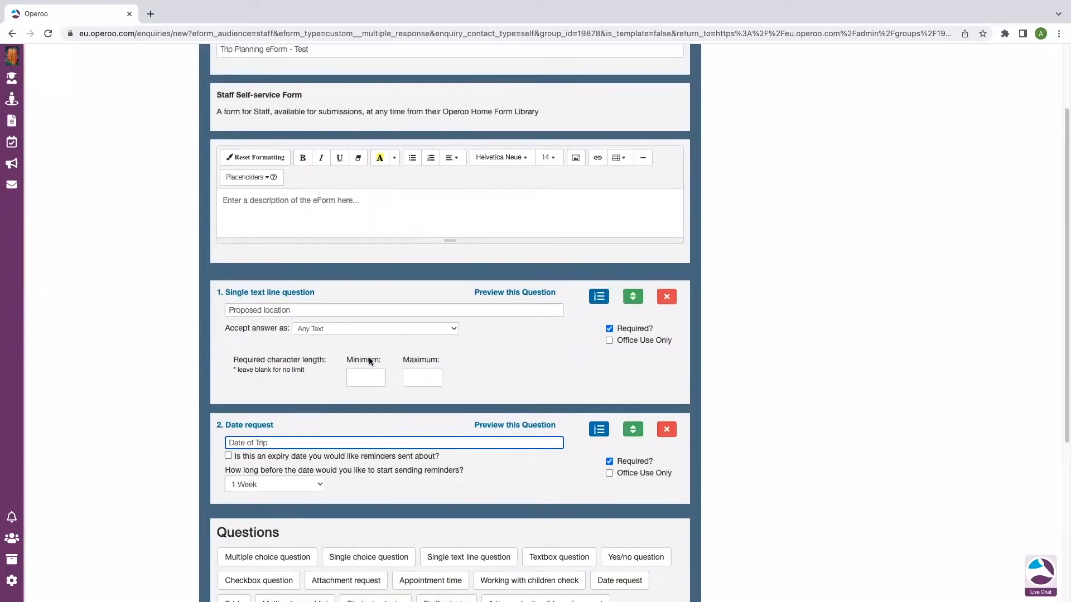
{"action": "left_click", "coordinate": [218, 152]}
{"action": "type", "text": "Day -"}
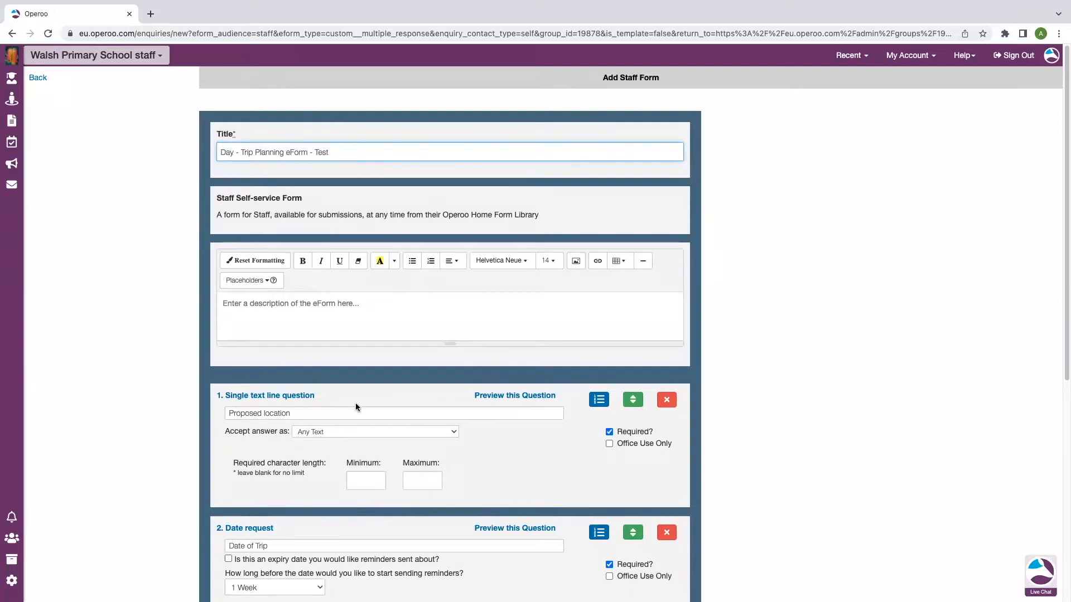
Set the yes/no question text to 'Is lunch required'
{"action": "scroll", "coordinate": [345, 413], "scroll_direction": "down", "scroll_amount": 3}
{"action": "scroll", "coordinate": [328, 459], "scroll_direction": "down", "scroll_amount": 3}
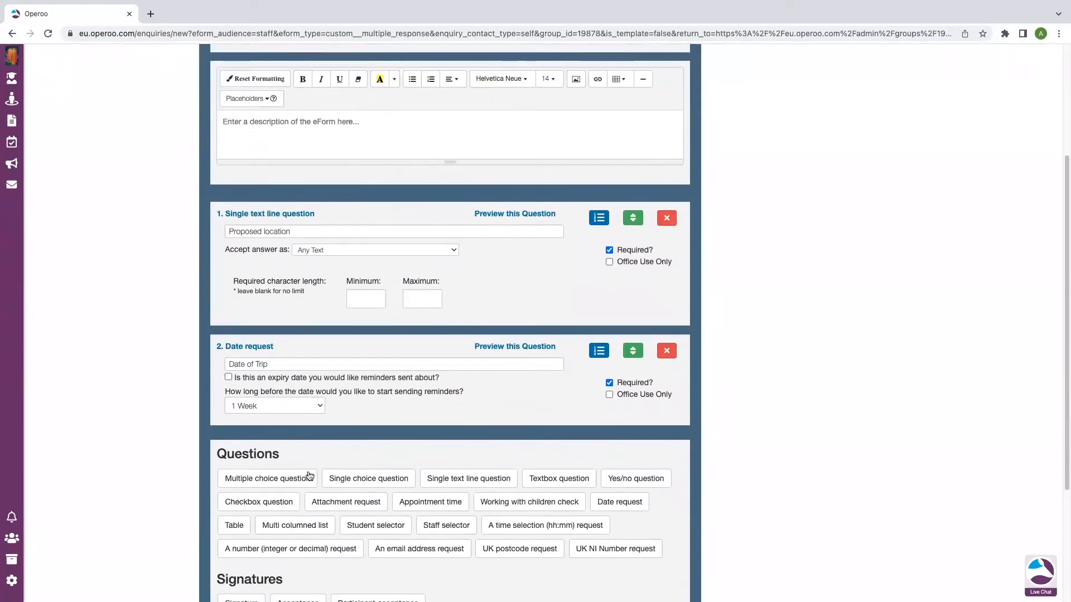
{"action": "left_click", "coordinate": [447, 457]}
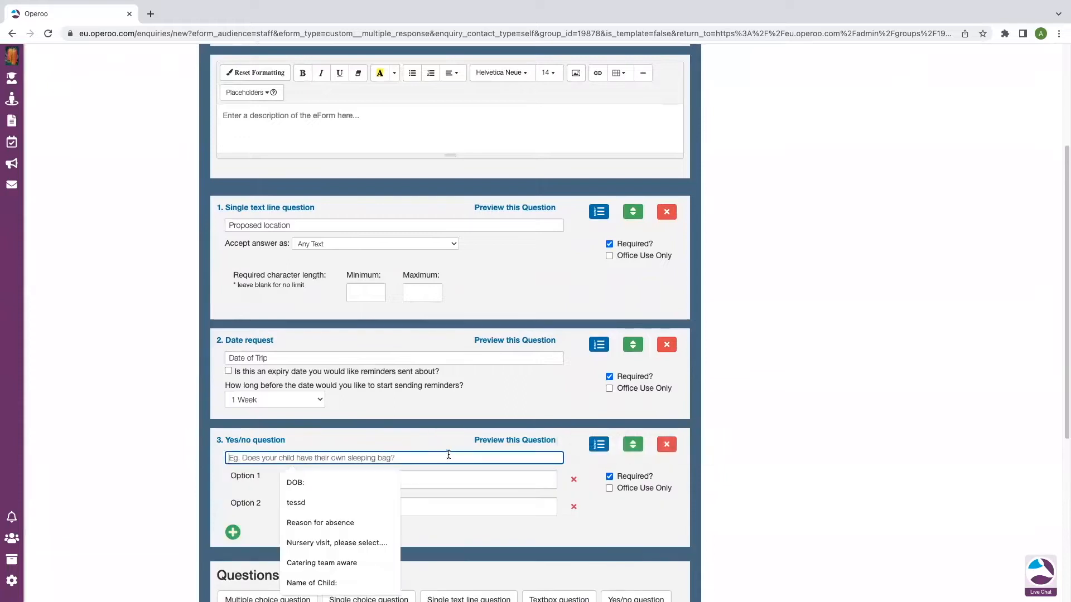
{"action": "type", "text": "I slunc"}
{"action": "key", "text": "BackSpace"}
{"action": "key", "text": "BackSpace"}
{"action": "key", "text": "BackSpace"}
{"action": "key", "text": "BackSpace"}
{"action": "key", "text": "BackSpace"}
{"action": "key", "text": "BackSpace"}
{"action": "type", "text": "s lunc rec"}
{"action": "key", "text": "BackSpace"}
{"action": "key", "text": "BackSpace"}
{"action": "key", "text": "BackSpace"}
{"action": "key", "text": "BackSpace"}
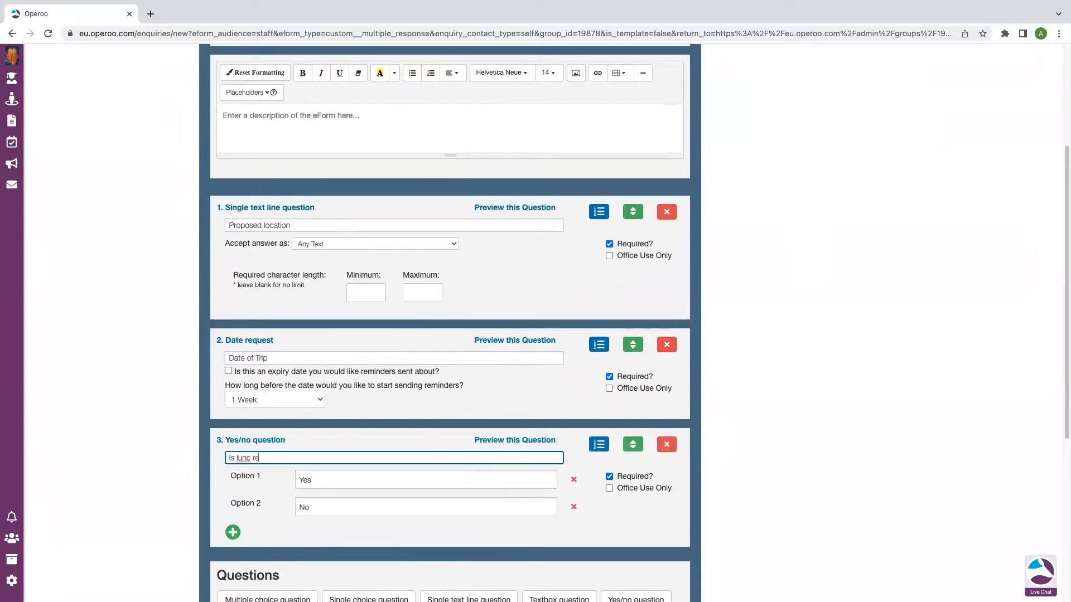
{"action": "type", "text": "h required"}
Review the finished form and save the eForm
{"action": "scroll", "coordinate": [329, 399], "scroll_direction": "down", "scroll_amount": 1}
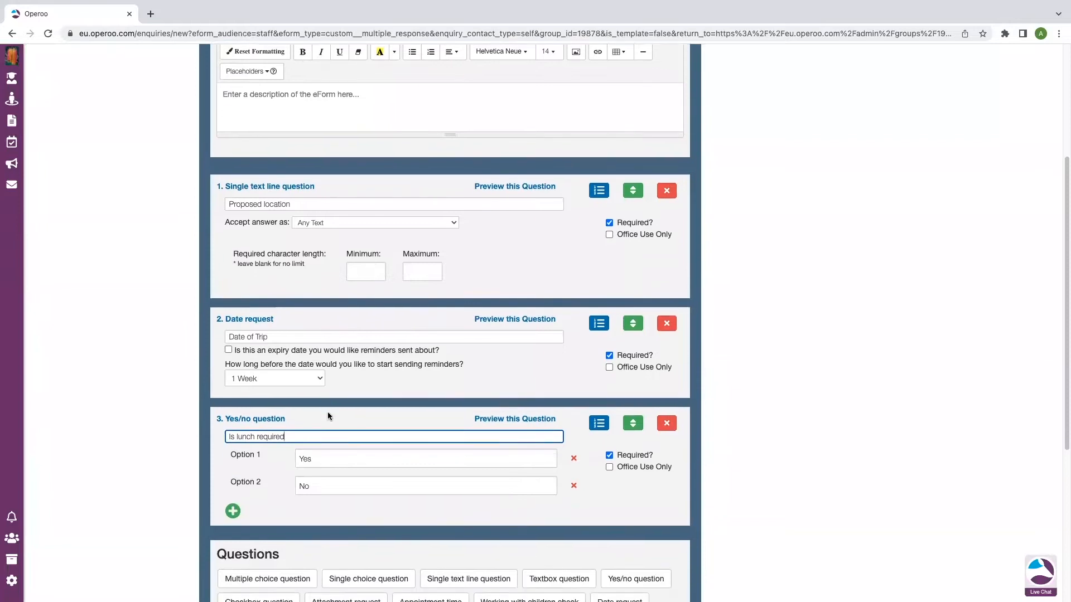
{"action": "scroll", "coordinate": [328, 415], "scroll_direction": "down", "scroll_amount": 3}
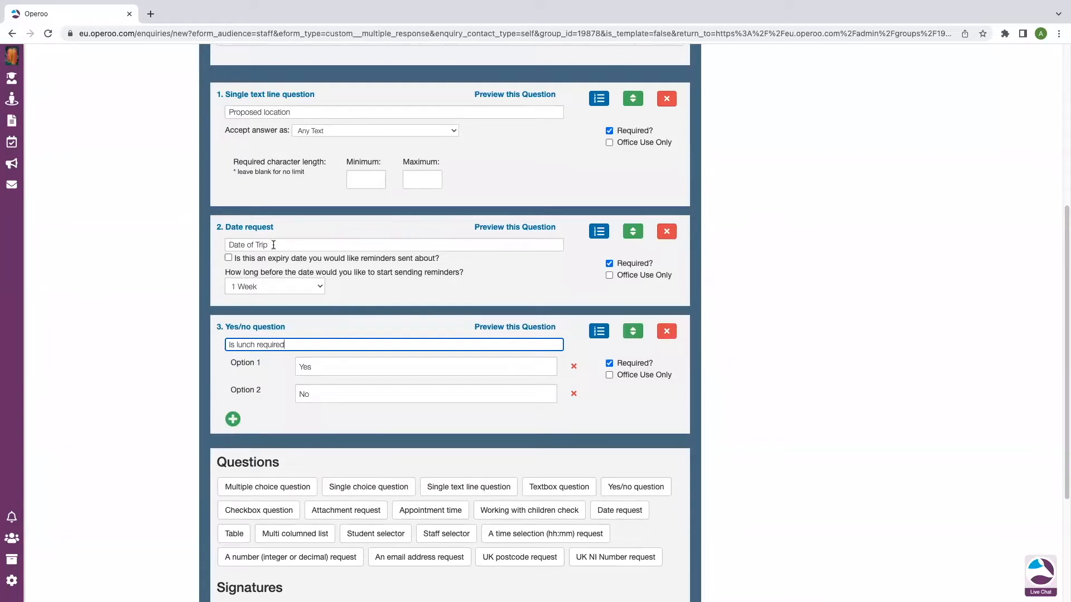
{"action": "scroll", "coordinate": [459, 430], "scroll_direction": "down", "scroll_amount": 3}
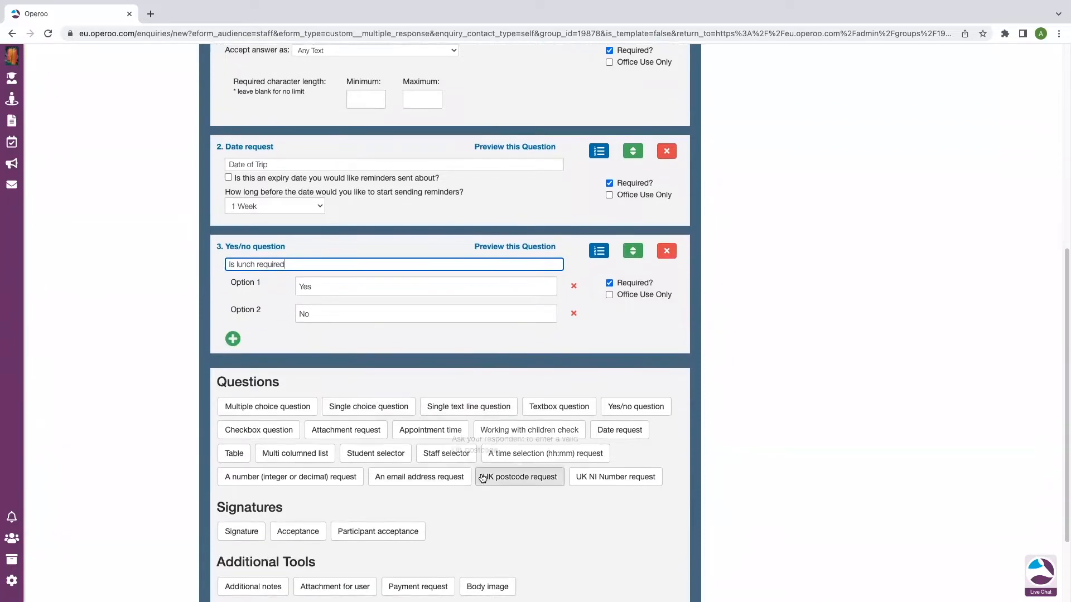
{"action": "scroll", "coordinate": [504, 483], "scroll_direction": "down", "scroll_amount": 1}
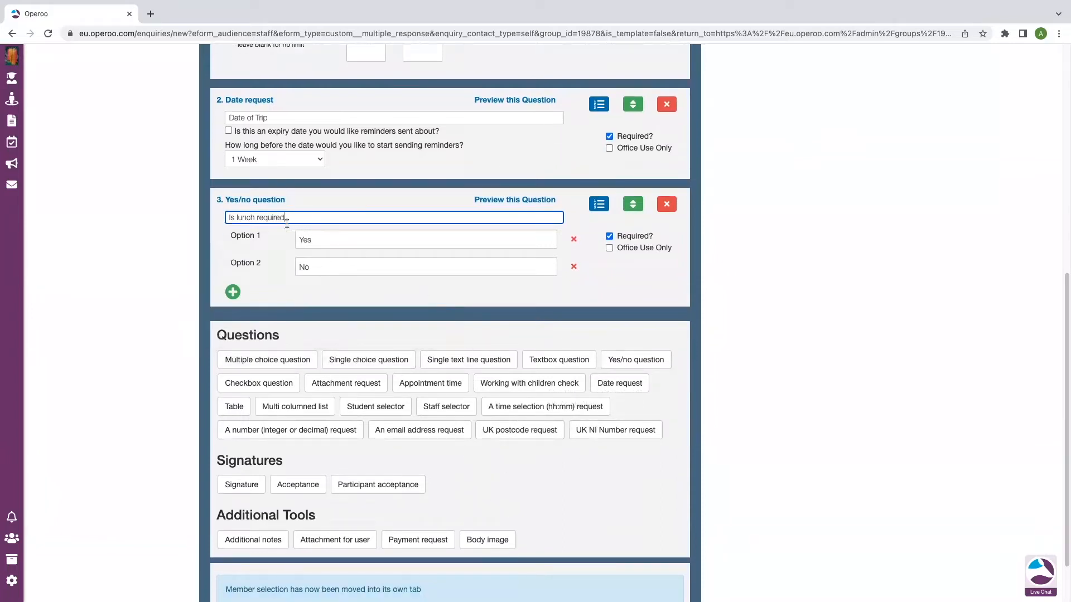
{"action": "scroll", "coordinate": [453, 472], "scroll_direction": "up", "scroll_amount": 1}
{"action": "scroll", "coordinate": [517, 480], "scroll_direction": "down", "scroll_amount": 3}
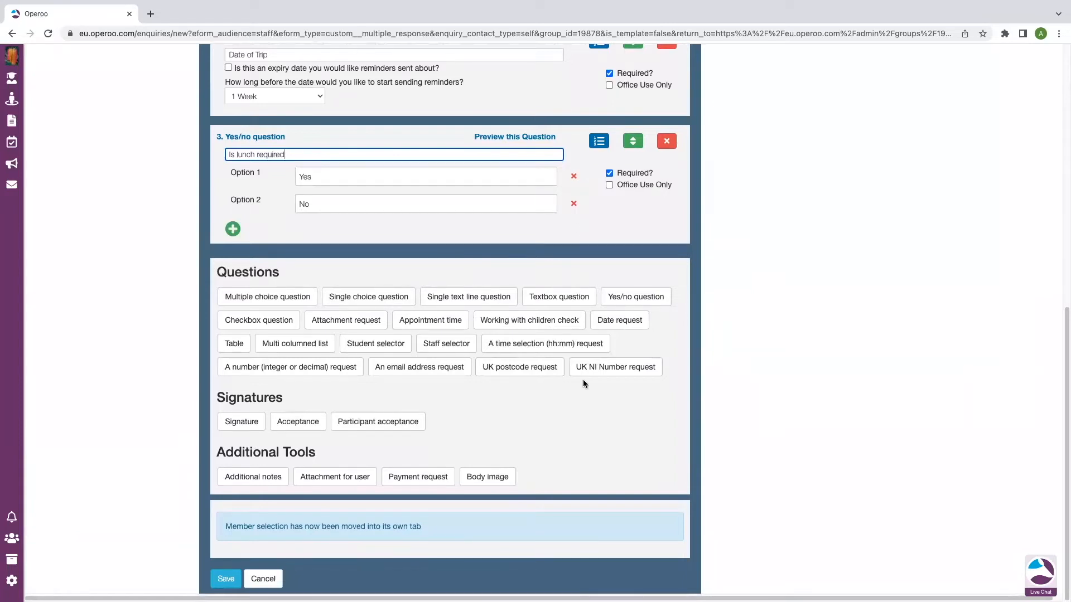
{"action": "left_click", "coordinate": [224, 579]}
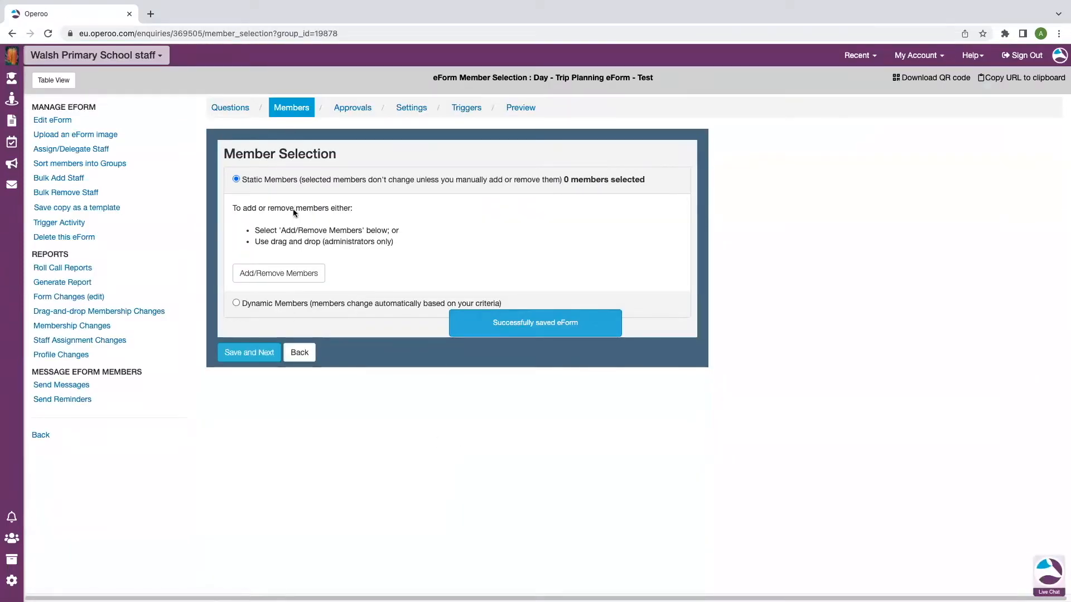
Use dynamic member selection and confirm the Teaching Staff filter matching 15 members
{"action": "left_click", "coordinate": [236, 304]}
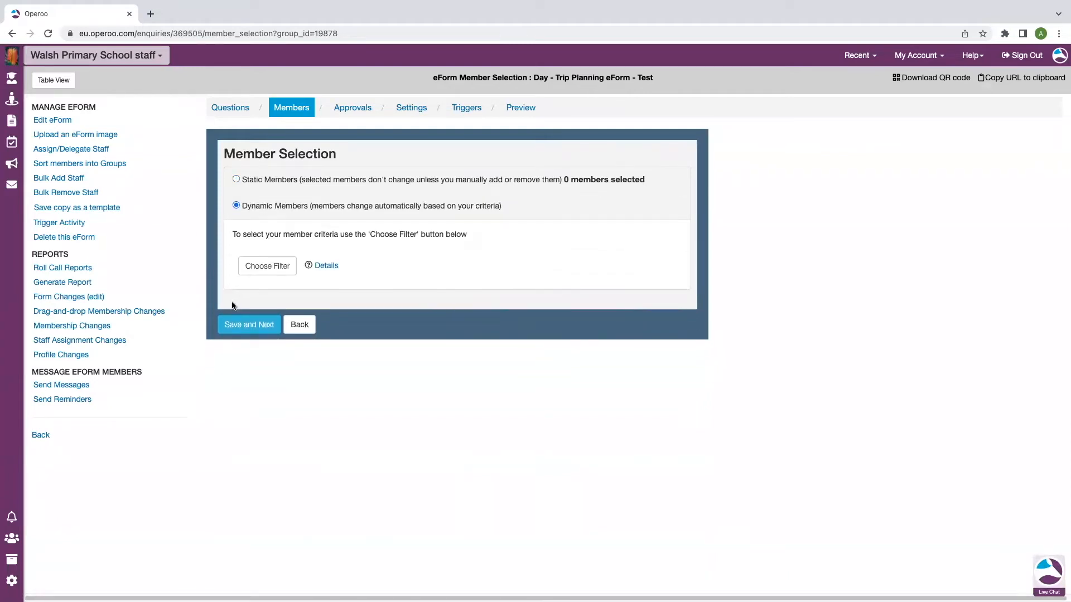
{"action": "left_click", "coordinate": [262, 268]}
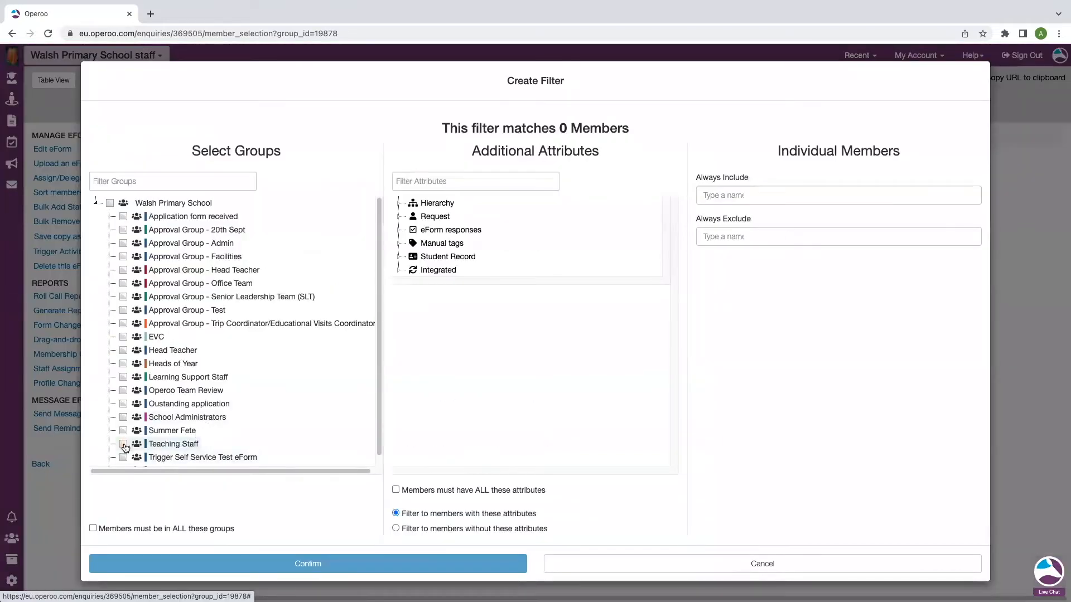
{"action": "left_click", "coordinate": [123, 444]}
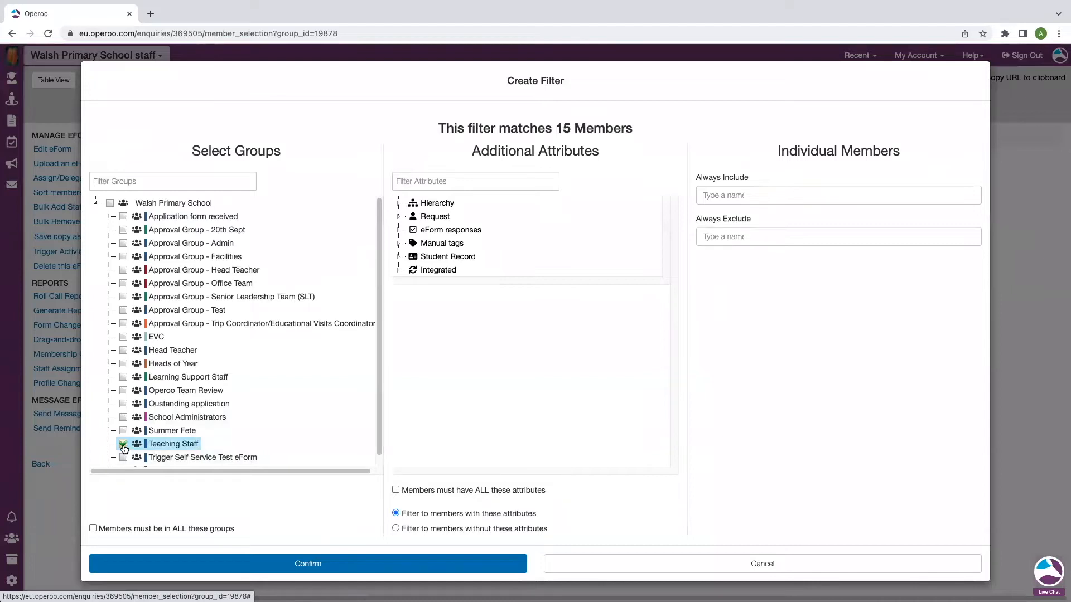
{"action": "left_click_drag", "start_coordinate": [640, 136], "coordinate": [560, 129]}
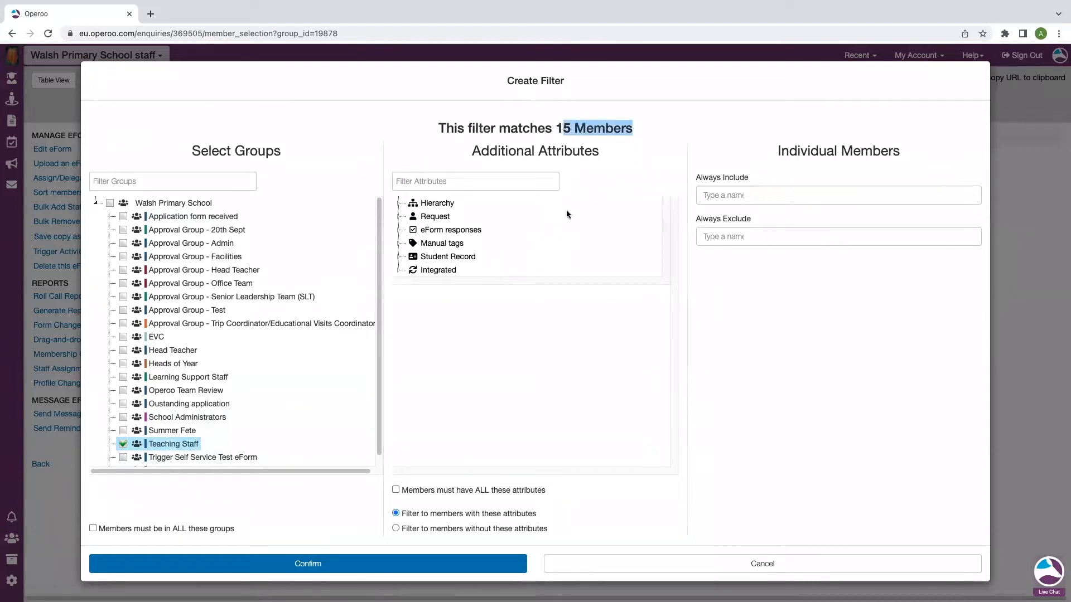
{"action": "left_click", "coordinate": [470, 394]}
{"action": "left_click", "coordinate": [290, 561]}
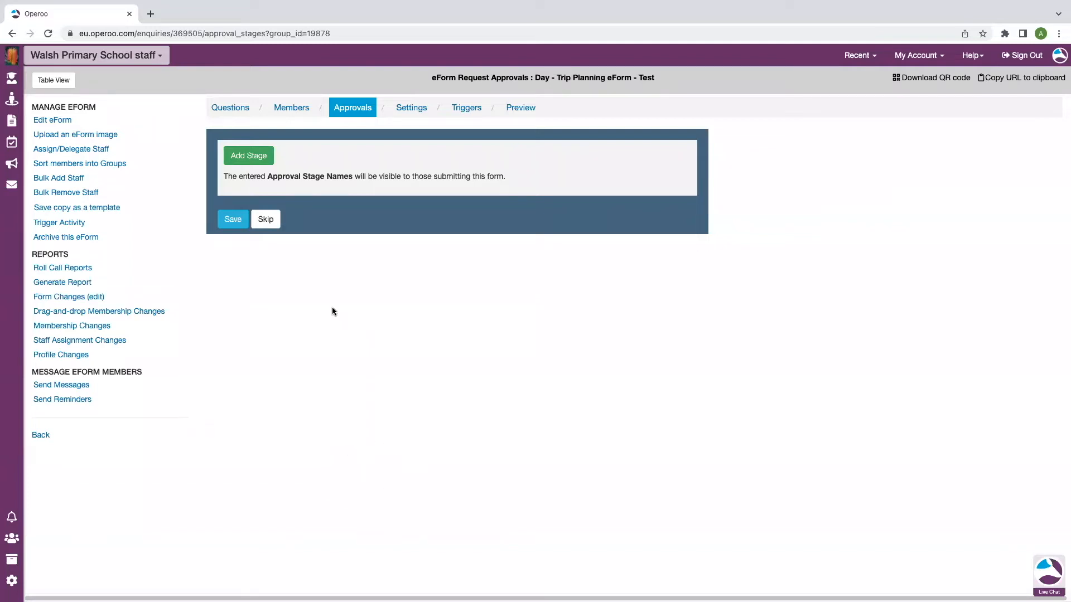
Add an approval stage and name it 'EVC'
{"action": "left_click", "coordinate": [261, 165]}
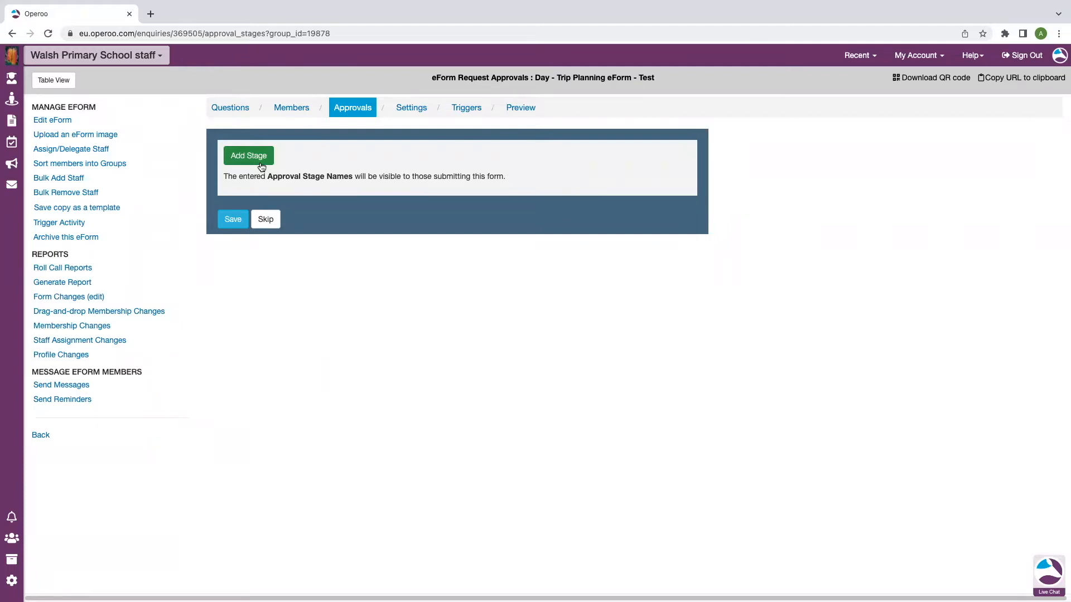
{"action": "left_click", "coordinate": [258, 159]}
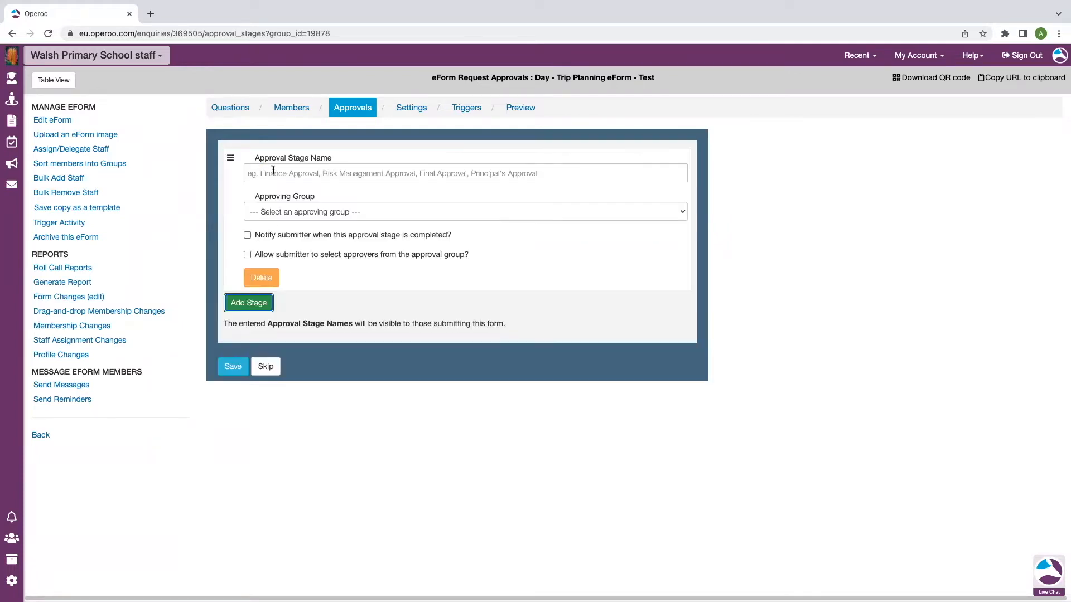
{"action": "left_click", "coordinate": [273, 172]}
{"action": "type", "text": "EVC"}
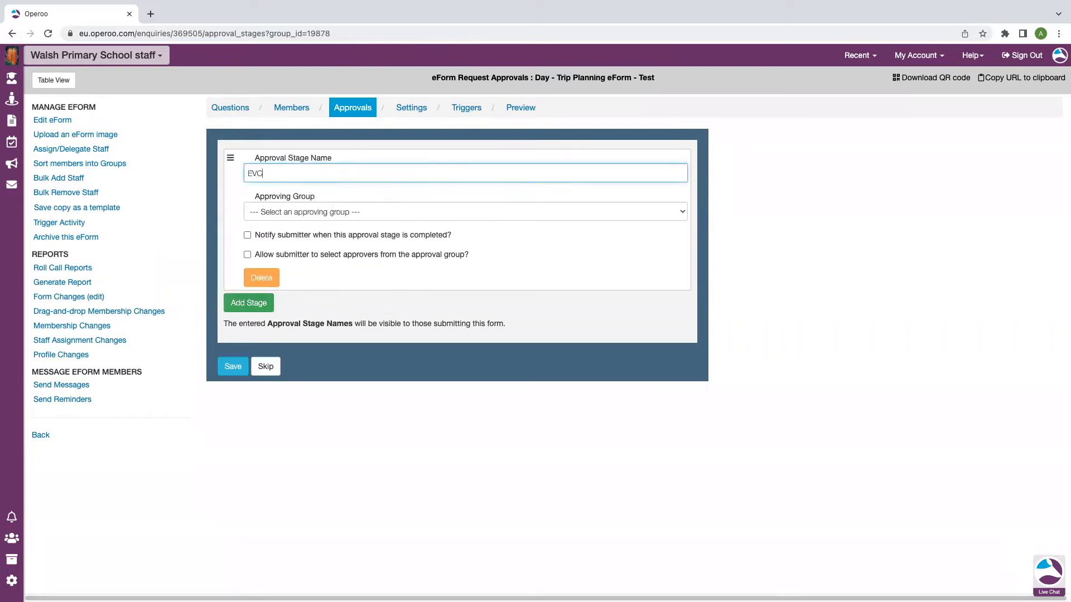
{"action": "double_click", "coordinate": [277, 173]}
{"action": "left_click", "coordinate": [307, 173]}
Assign the Trip Coordinator/Educational Visits Coordinator group to EVC and turn on Notify submitter
{"action": "left_click", "coordinate": [357, 215]}
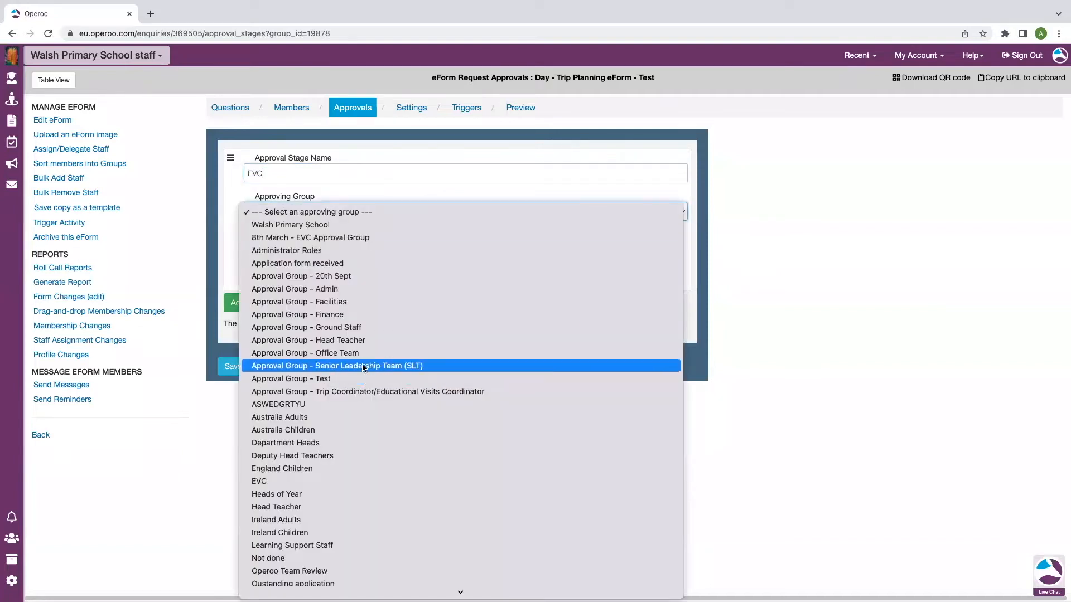
{"action": "left_click", "coordinate": [379, 392]}
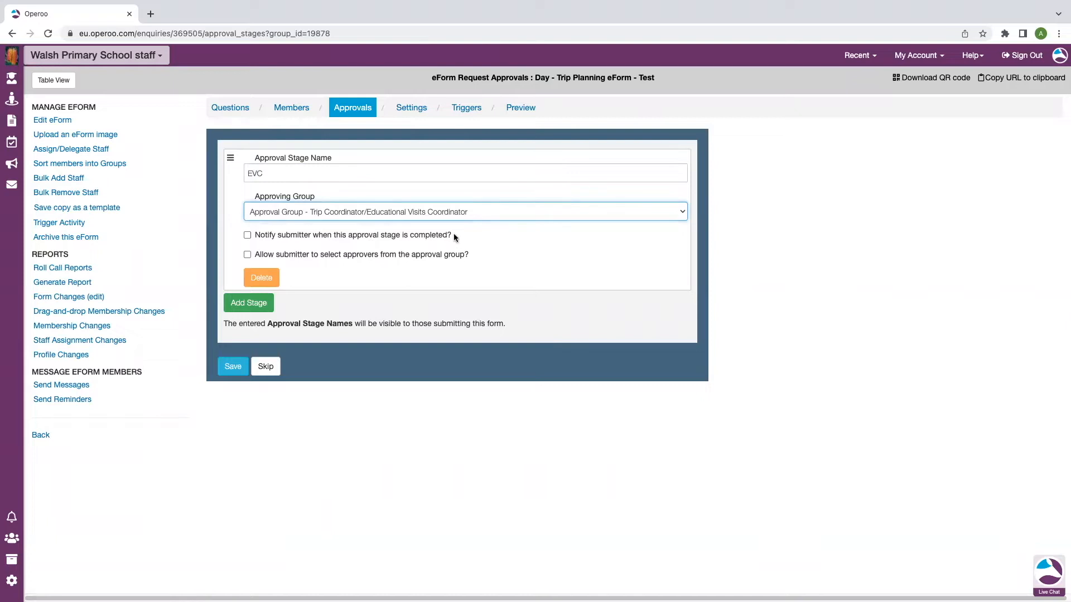
{"action": "left_click_drag", "start_coordinate": [453, 235], "coordinate": [256, 237]}
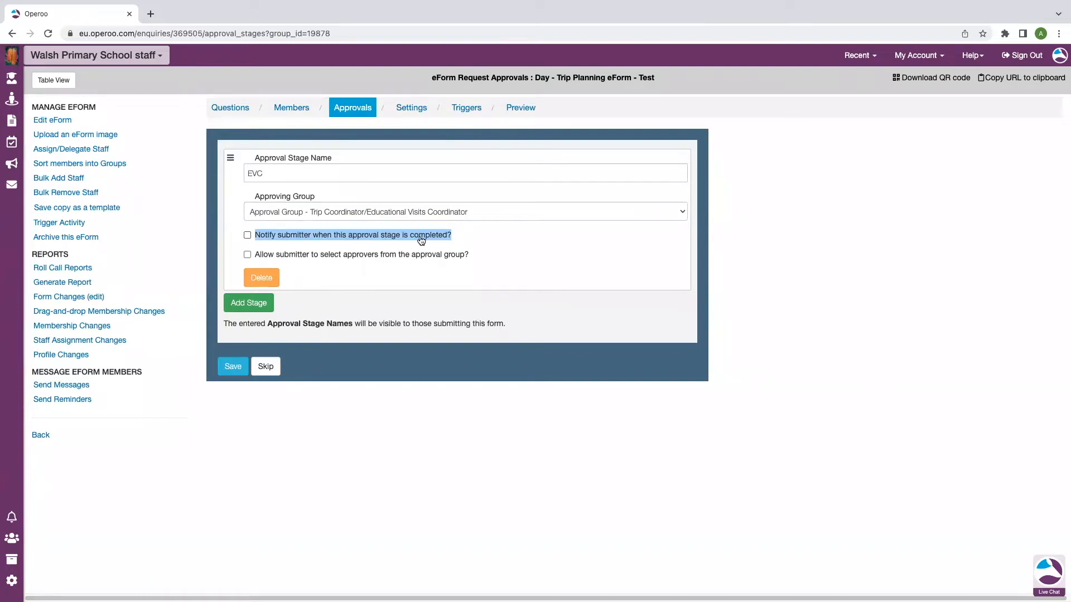
{"action": "left_click", "coordinate": [248, 235]}
{"action": "left_click", "coordinate": [354, 236]}
{"action": "left_click", "coordinate": [247, 235]}
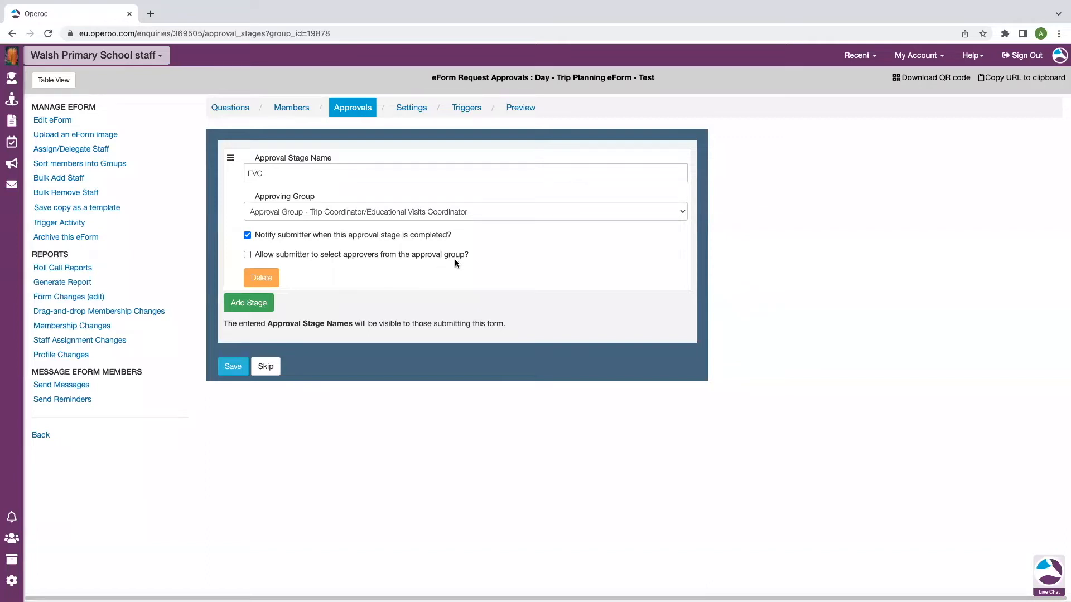
Let submitters select approvers with instructions 'Please select the right person', and add a second stage
{"action": "left_click_drag", "start_coordinate": [469, 254], "coordinate": [254, 258]}
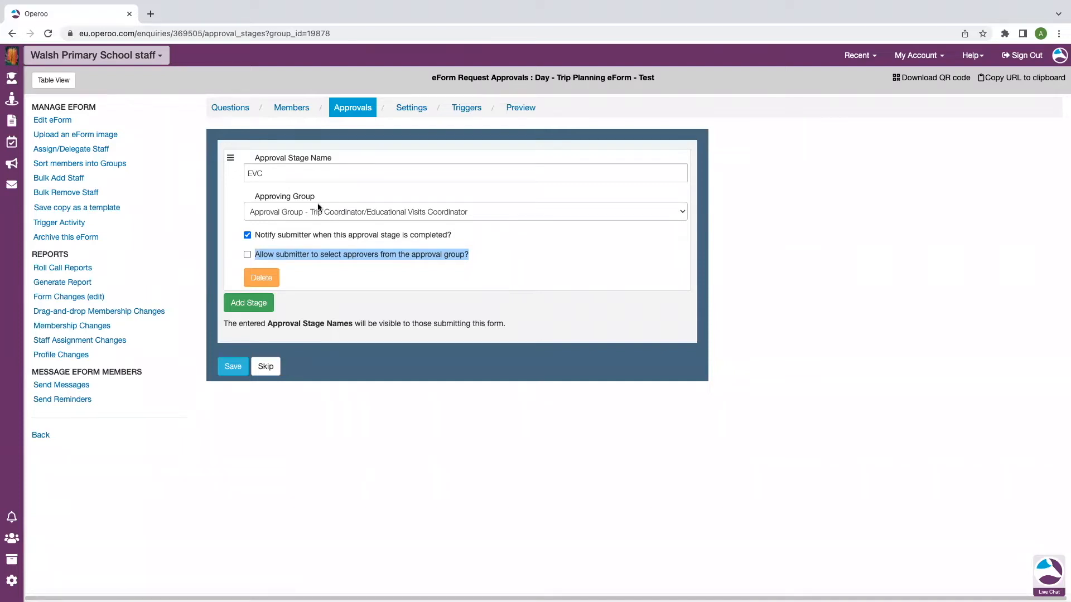
{"action": "left_click", "coordinate": [247, 255]}
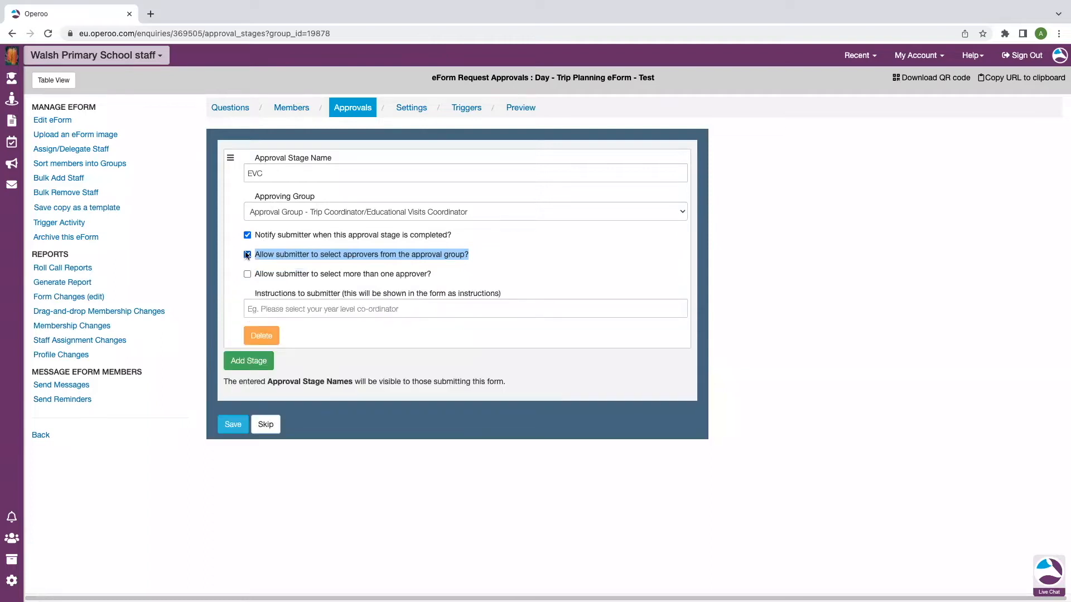
{"action": "left_click", "coordinate": [328, 257]}
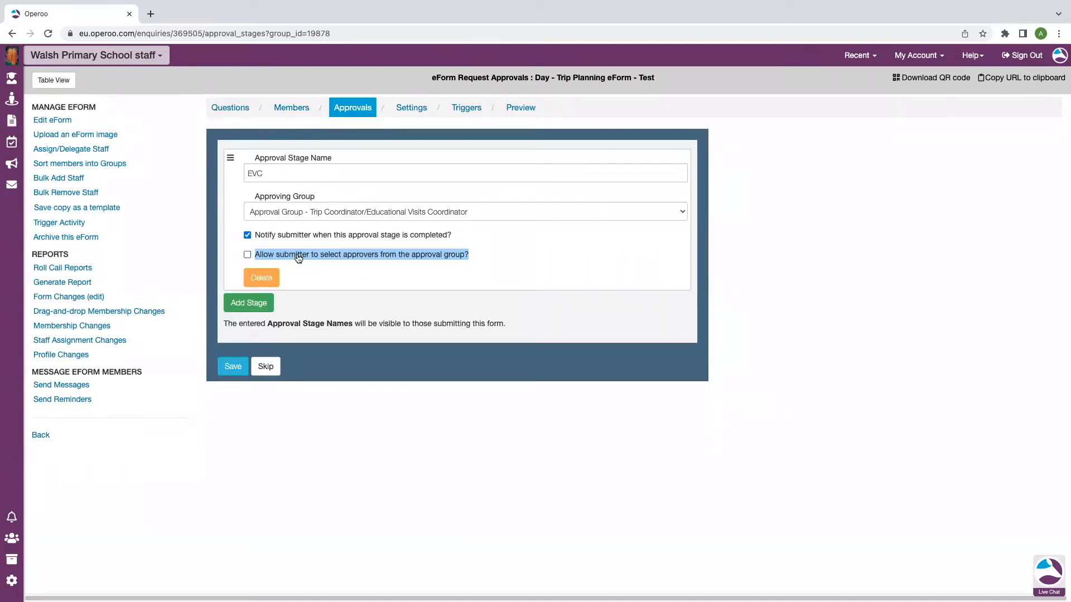
{"action": "left_click", "coordinate": [478, 257]}
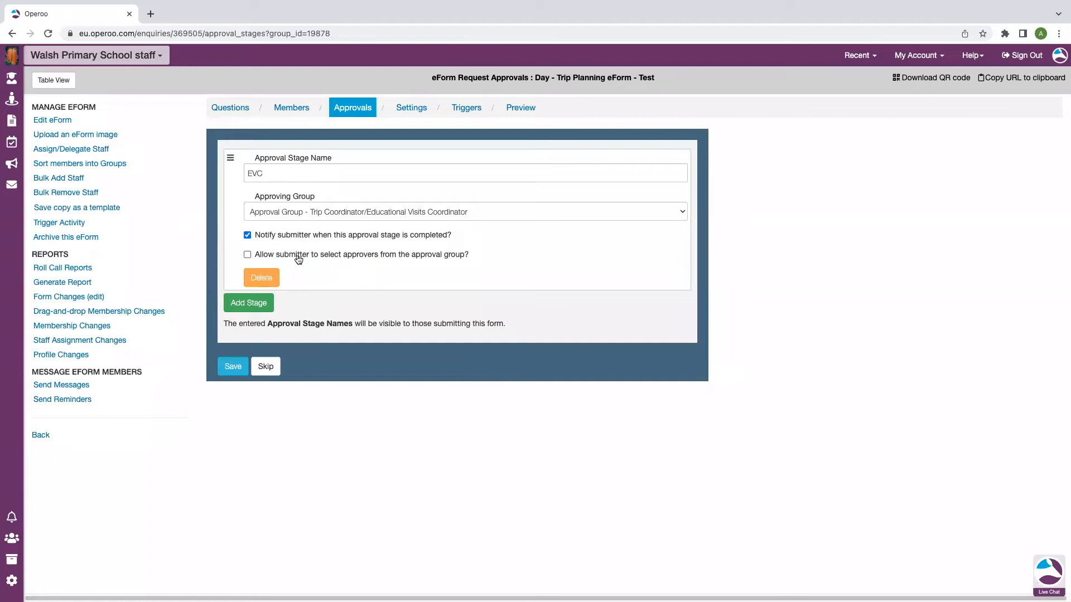
{"action": "left_click", "coordinate": [247, 256]}
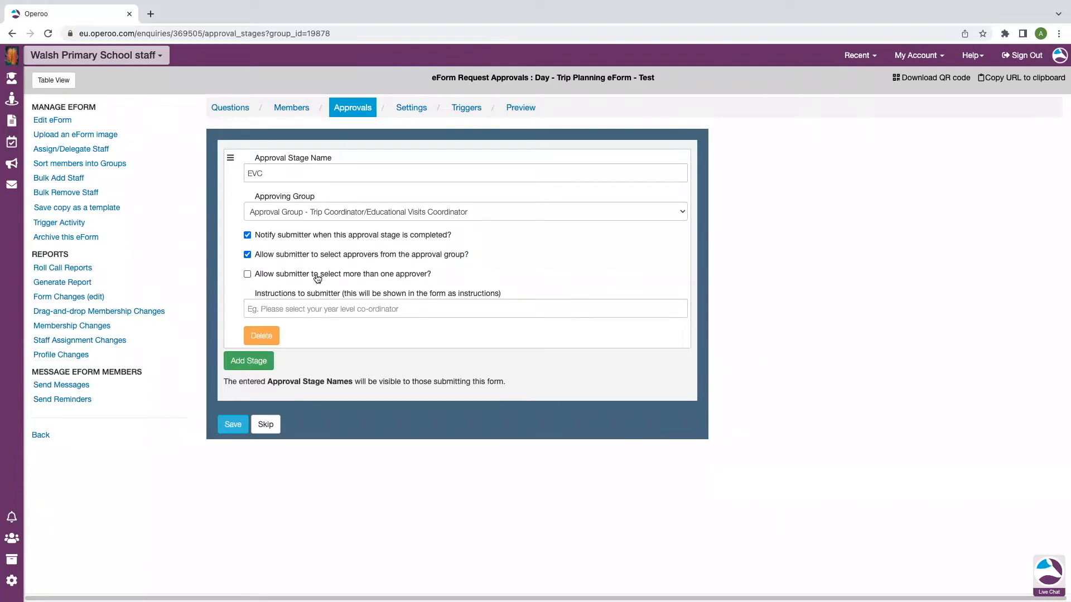
{"action": "left_click", "coordinate": [296, 308]}
{"action": "left_click", "coordinate": [366, 335]}
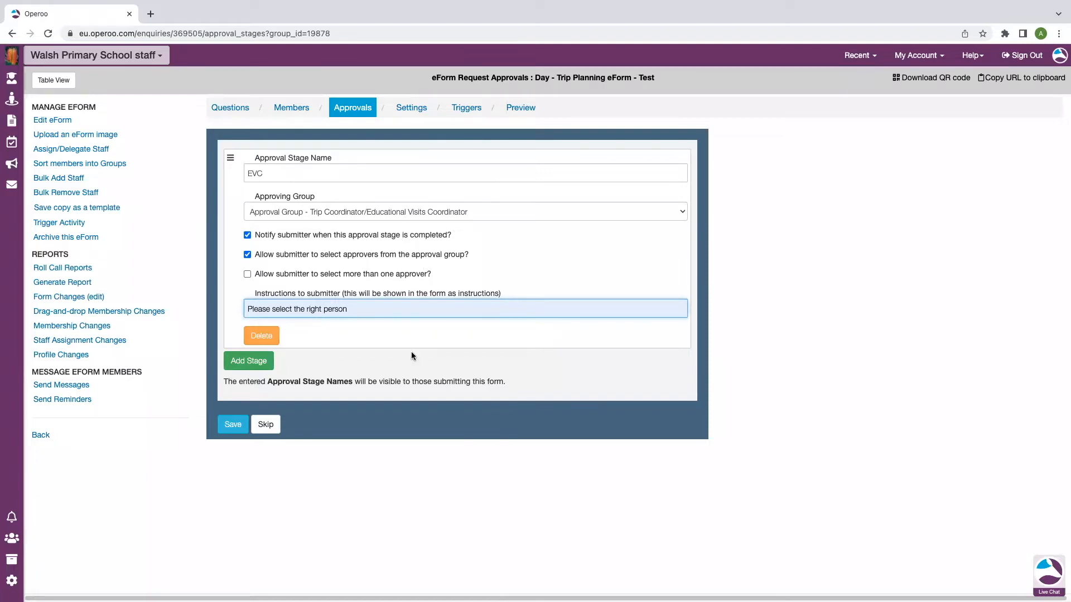
{"action": "left_click", "coordinate": [265, 363]}
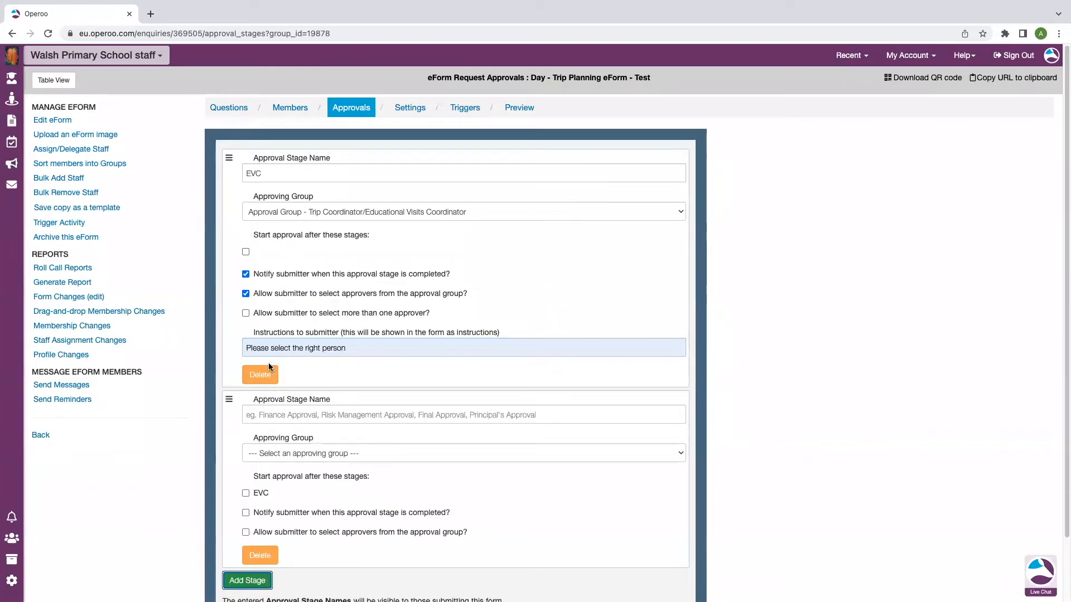
Name the second stage 'Finance Approval' and rename the first 'EVC Approval'
{"action": "left_click", "coordinate": [382, 416]}
{"action": "type", "text": "Finance"}
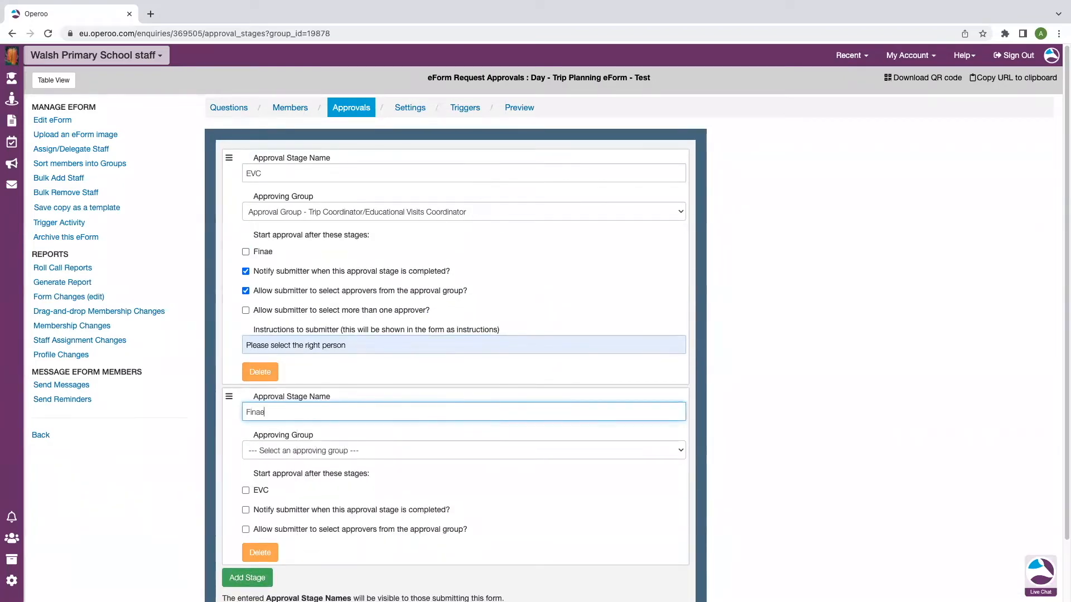
{"action": "type", "text": " Approval"}
{"action": "left_click", "coordinate": [317, 173]}
{"action": "type", "text": "Approval"}
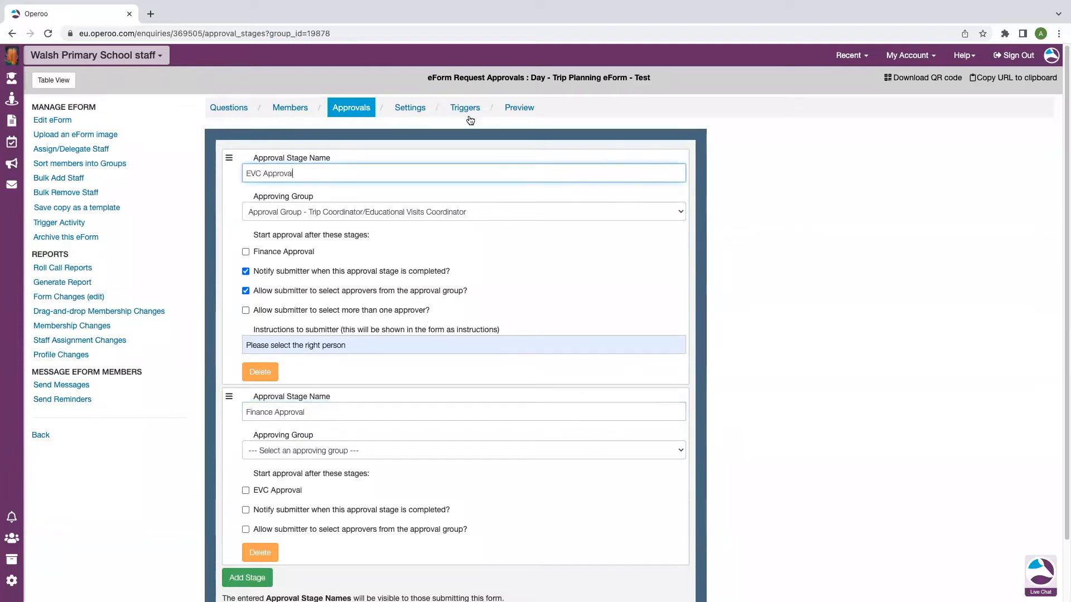
Assign the Finance approval group to the Finance Approval stage
{"action": "scroll", "coordinate": [453, 302], "scroll_direction": "down", "scroll_amount": 1}
{"action": "scroll", "coordinate": [371, 449], "scroll_direction": "down", "scroll_amount": 2}
{"action": "left_click", "coordinate": [390, 383]}
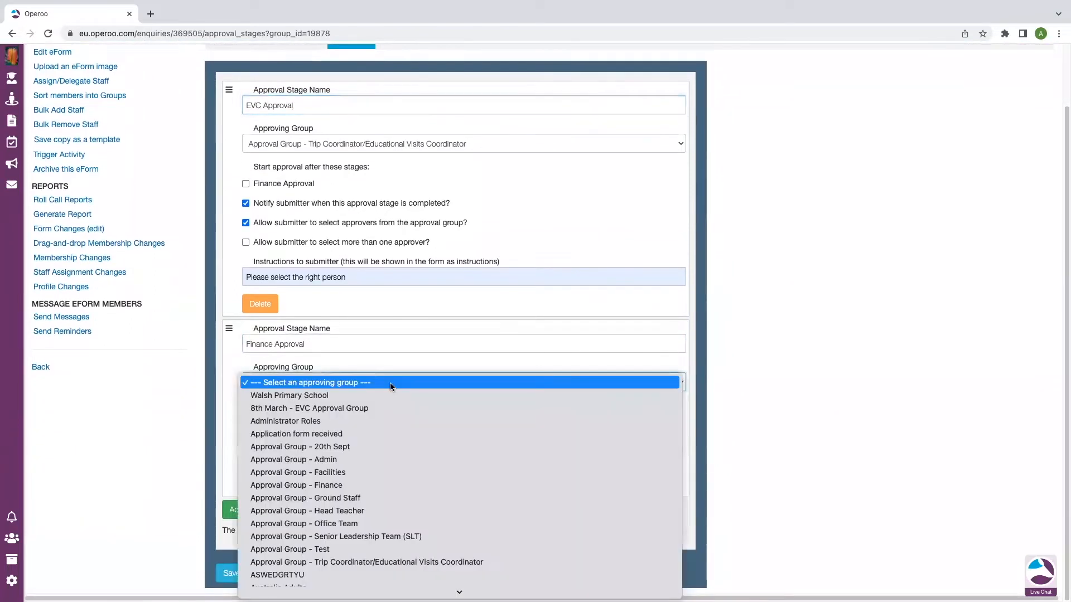
{"action": "left_click", "coordinate": [339, 485]}
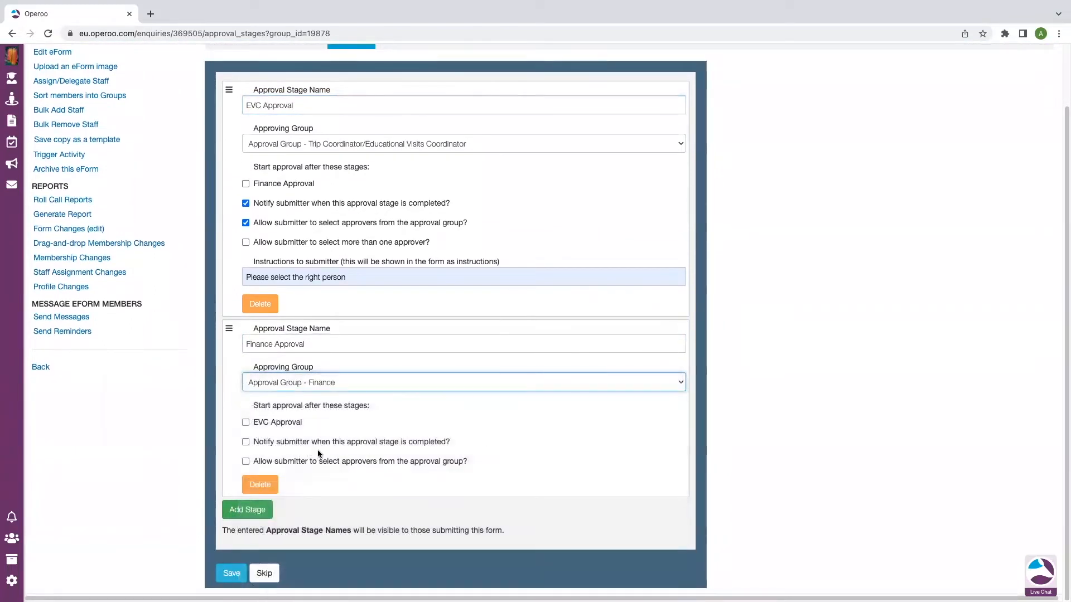
{"action": "left_click_drag", "start_coordinate": [459, 440], "coordinate": [249, 443]}
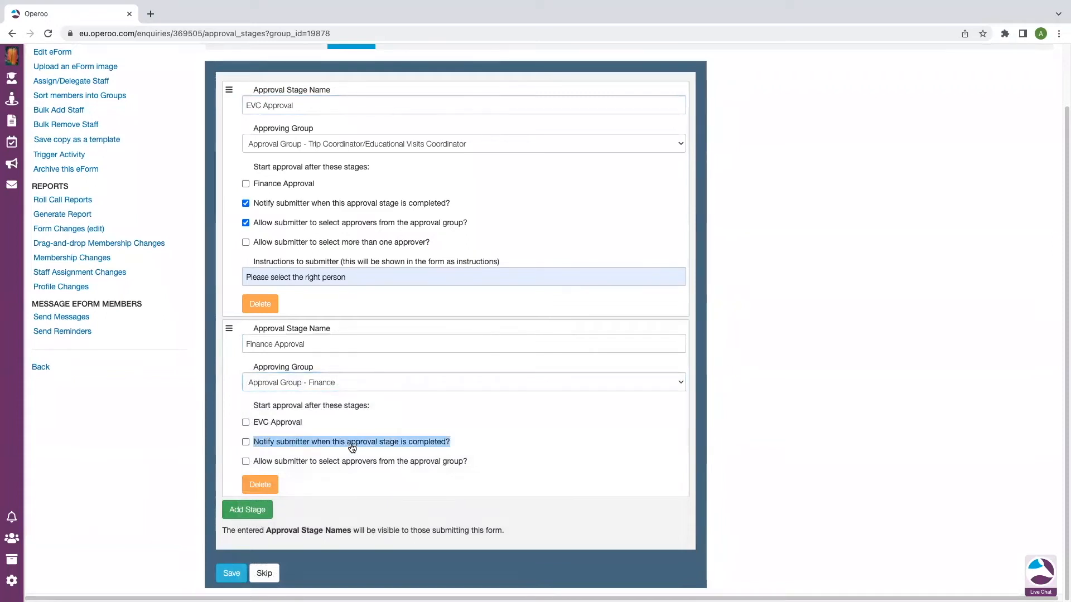
{"action": "left_click", "coordinate": [456, 441]}
{"action": "left_click_drag", "start_coordinate": [468, 463], "coordinate": [244, 466]}
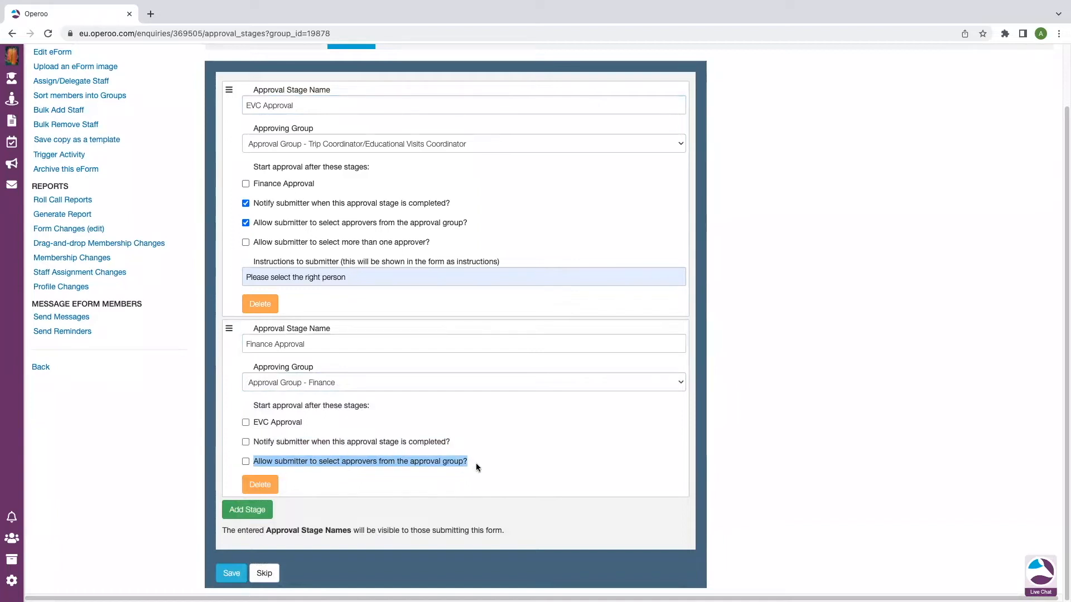
{"action": "left_click", "coordinate": [524, 465]}
Make Finance Approval start after EVC Approval
{"action": "left_click_drag", "start_coordinate": [303, 420], "coordinate": [251, 424]}
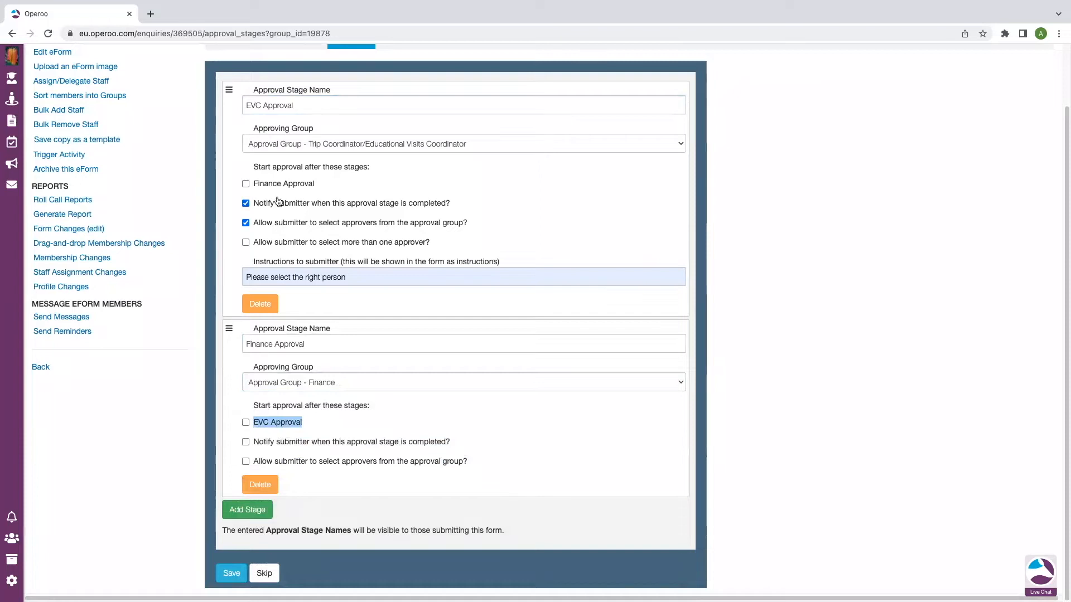
{"action": "left_click_drag", "start_coordinate": [326, 187], "coordinate": [249, 186]}
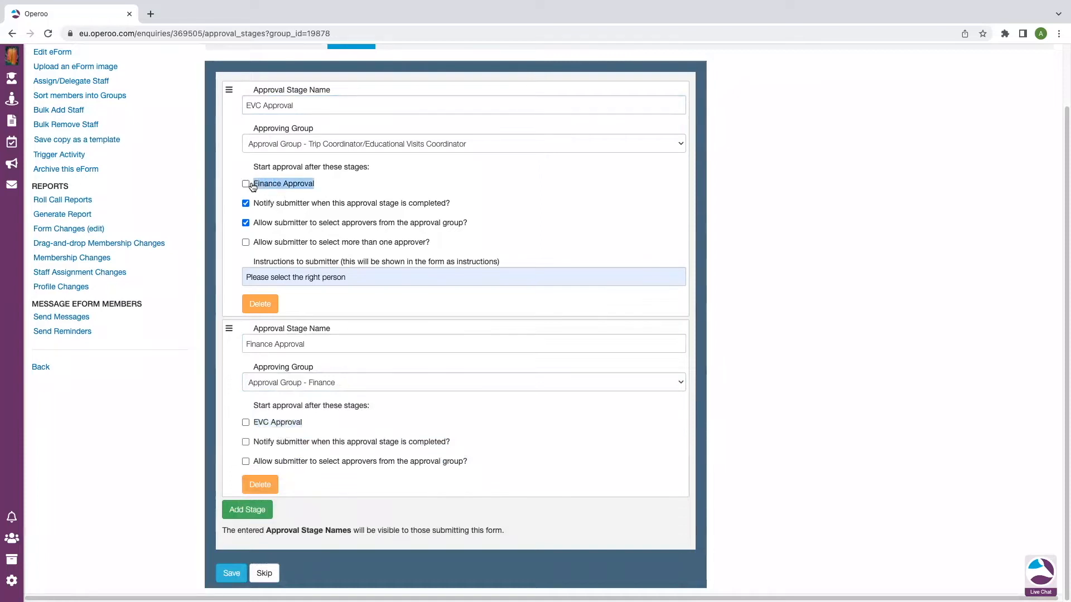
{"action": "left_click_drag", "start_coordinate": [310, 425], "coordinate": [258, 425]}
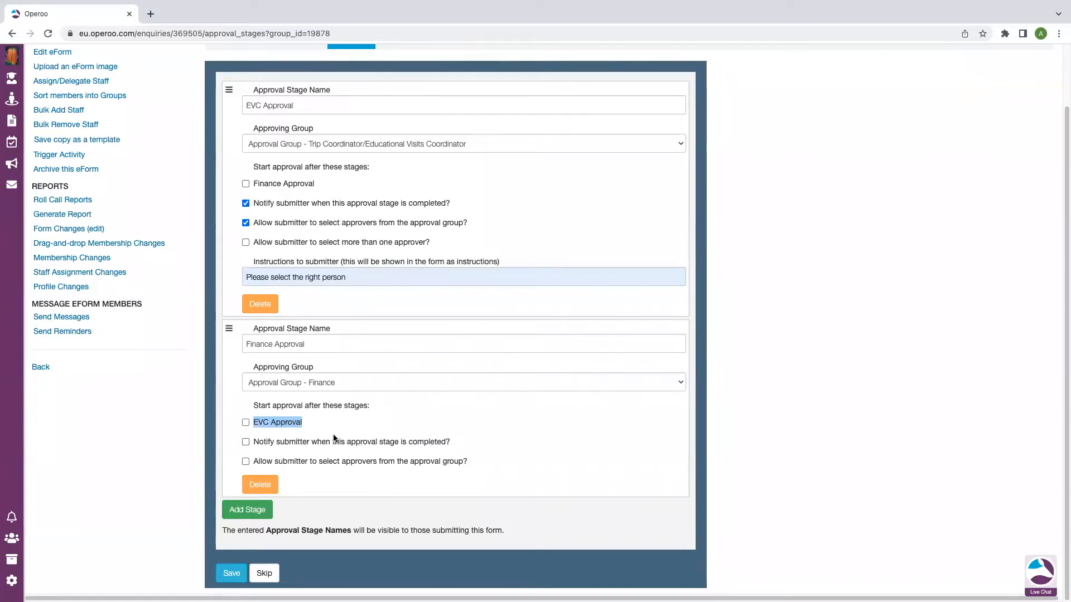
{"action": "left_click", "coordinate": [246, 423]}
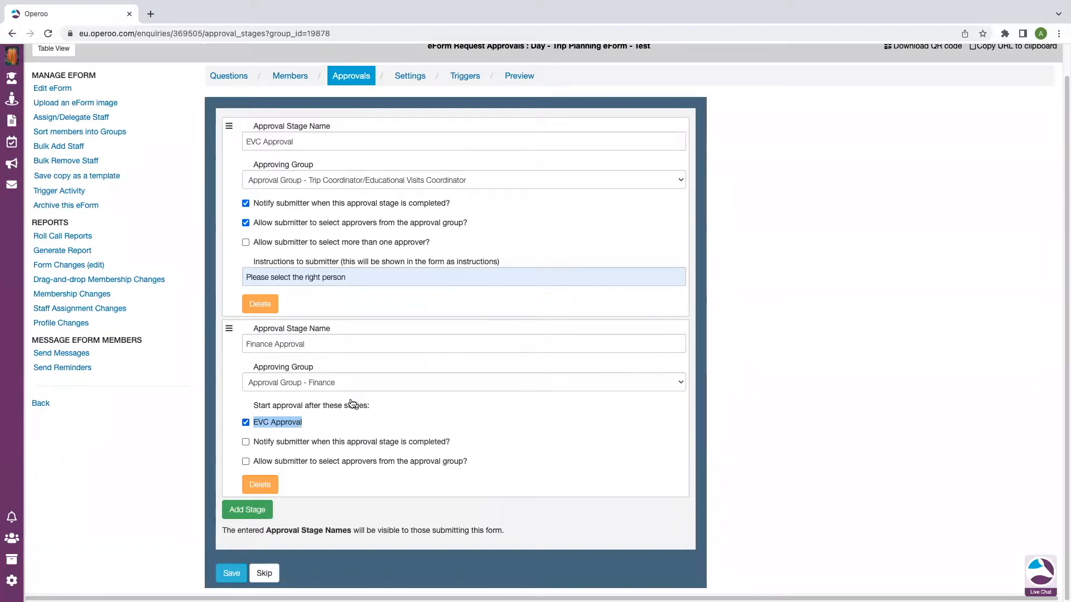
{"action": "left_click", "coordinate": [245, 422]}
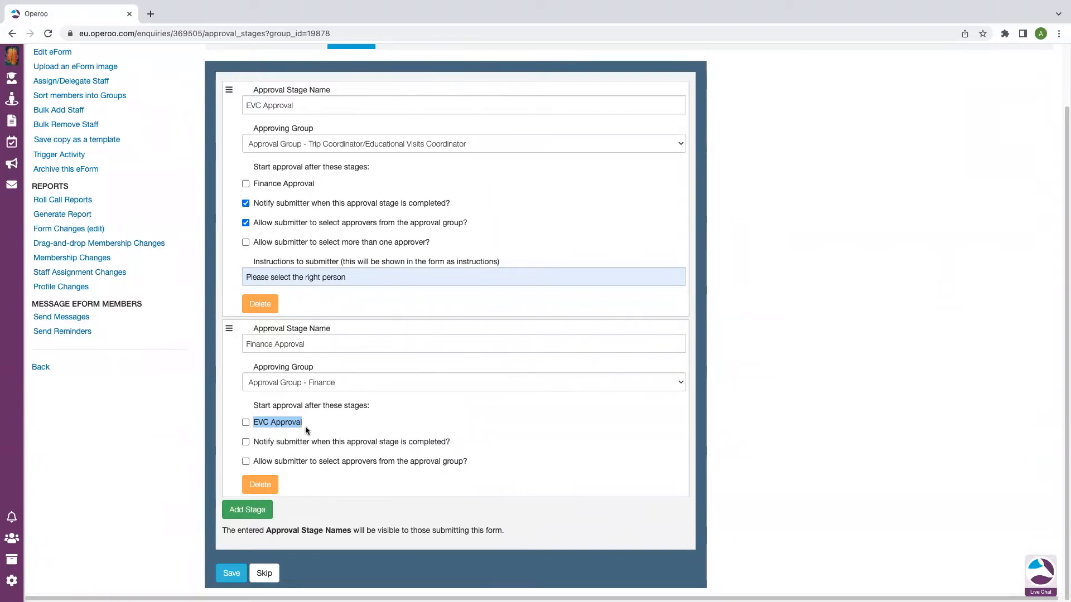
{"action": "left_click", "coordinate": [246, 422]}
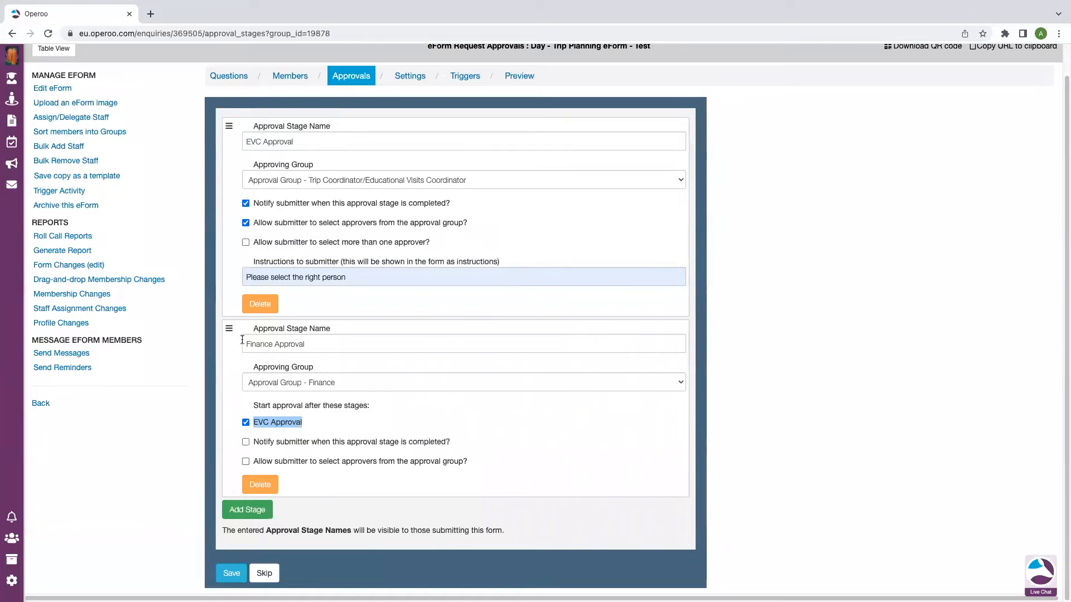
{"action": "left_click", "coordinate": [306, 345]}
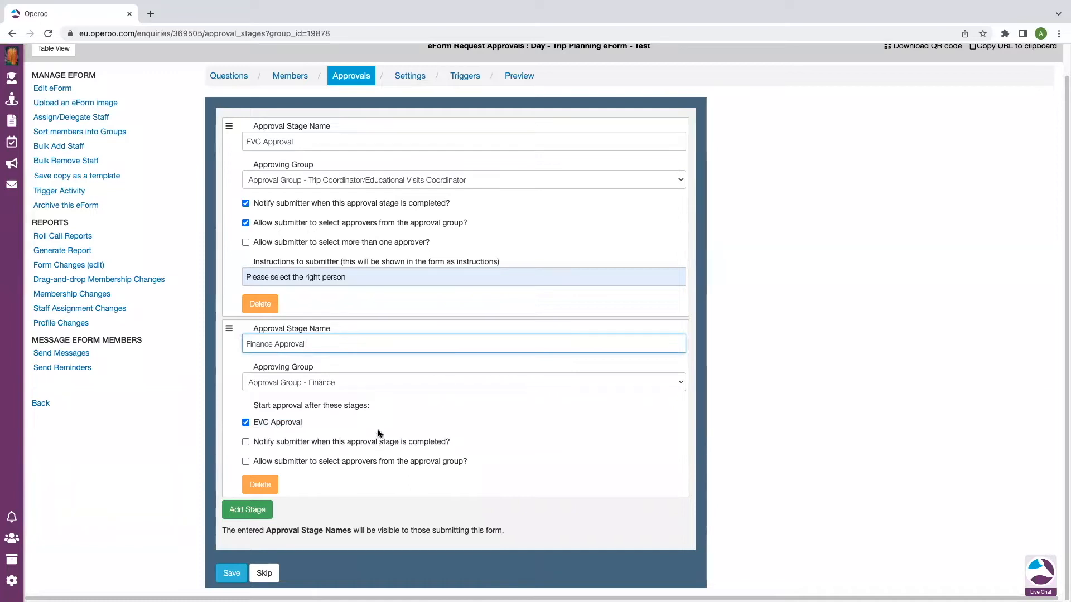
Add a third stage 'SLT Approval' assigned to the Senior Leadership Team group
{"action": "left_click", "coordinate": [243, 510]}
{"action": "scroll", "coordinate": [387, 469], "scroll_direction": "down", "scroll_amount": 4}
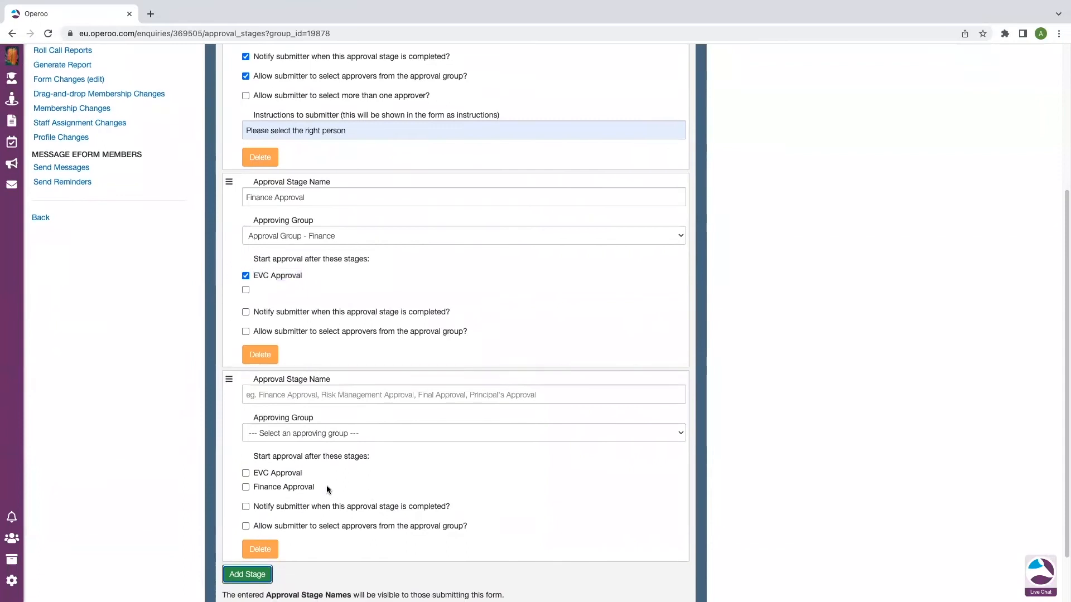
{"action": "scroll", "coordinate": [369, 475], "scroll_direction": "up", "scroll_amount": 2}
{"action": "scroll", "coordinate": [369, 474], "scroll_direction": "down", "scroll_amount": 3}
{"action": "left_click", "coordinate": [363, 330]}
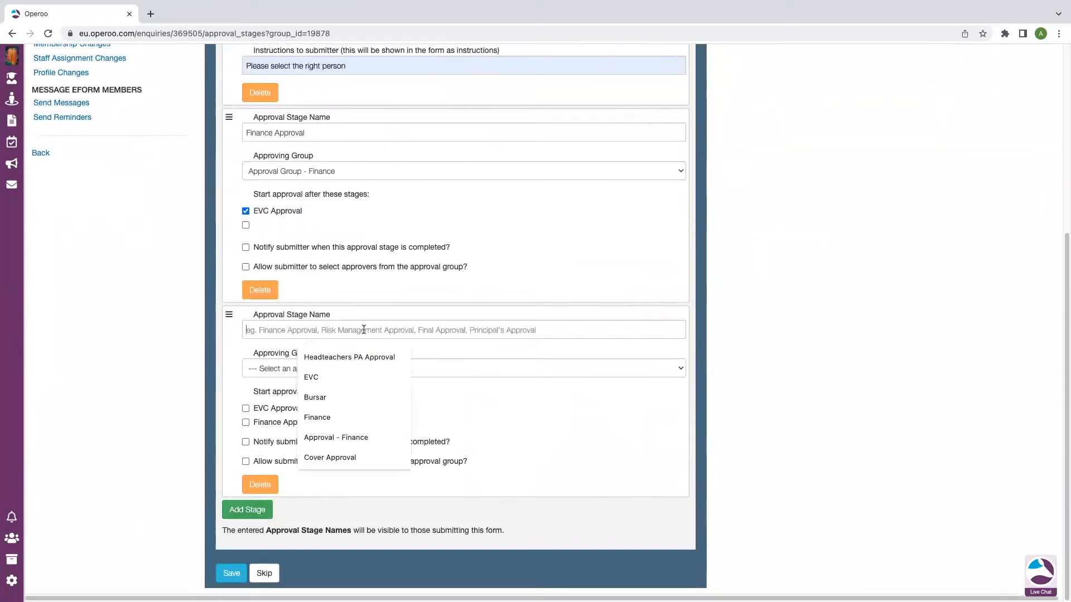
{"action": "type", "text": "SLT"}
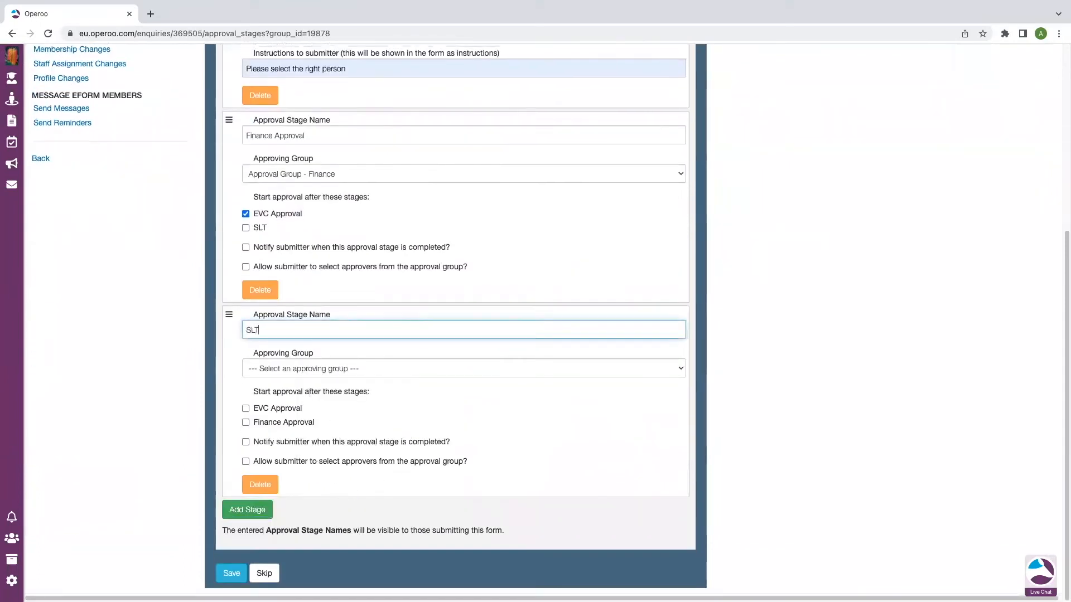
{"action": "type", "text": " Approval"}
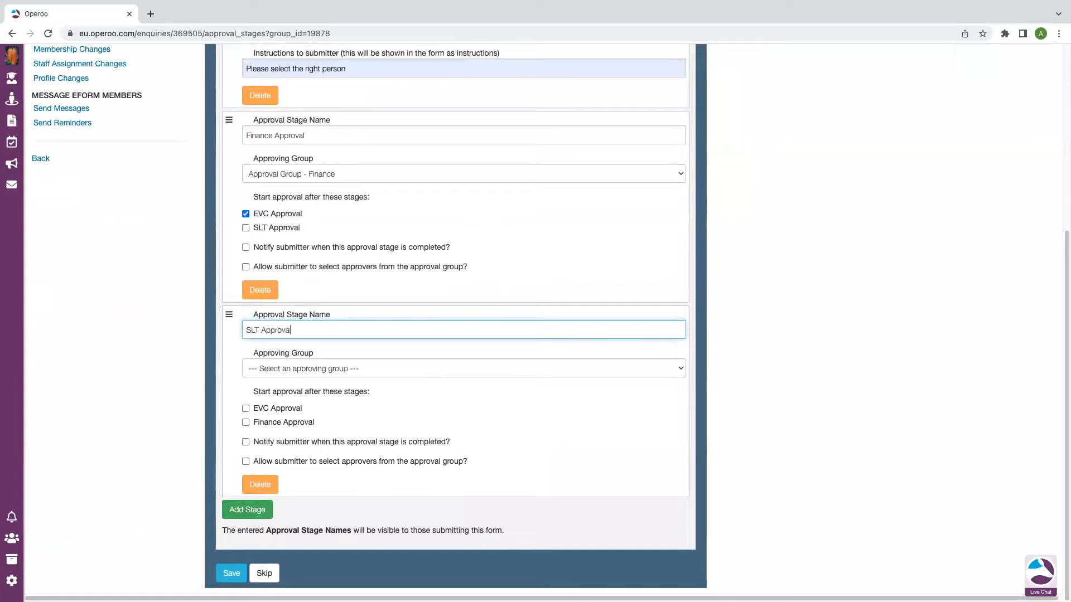
{"action": "left_click", "coordinate": [427, 368]}
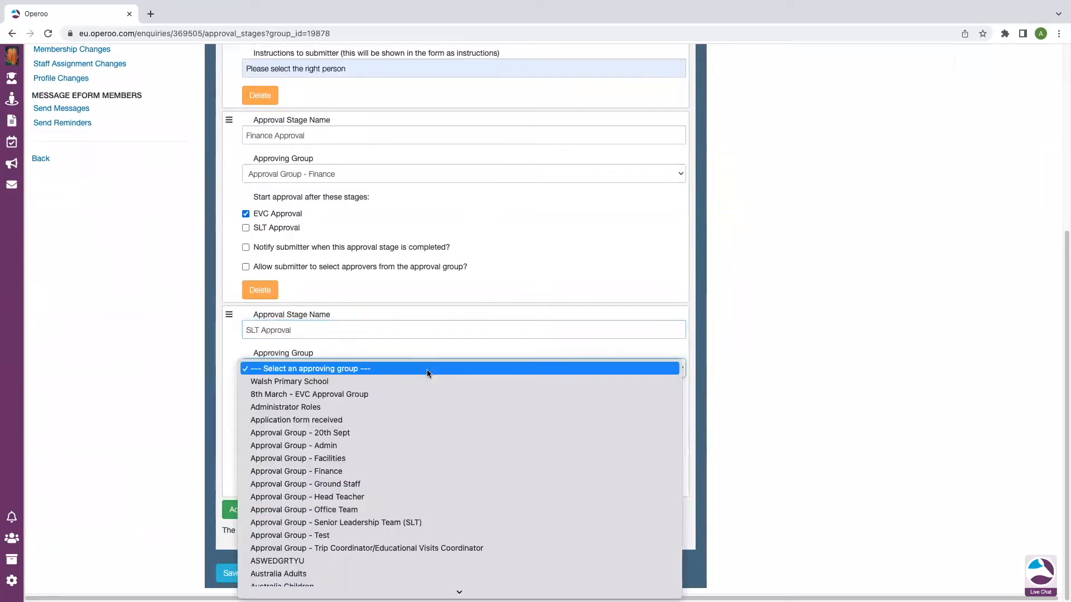
{"action": "left_click", "coordinate": [386, 523]}
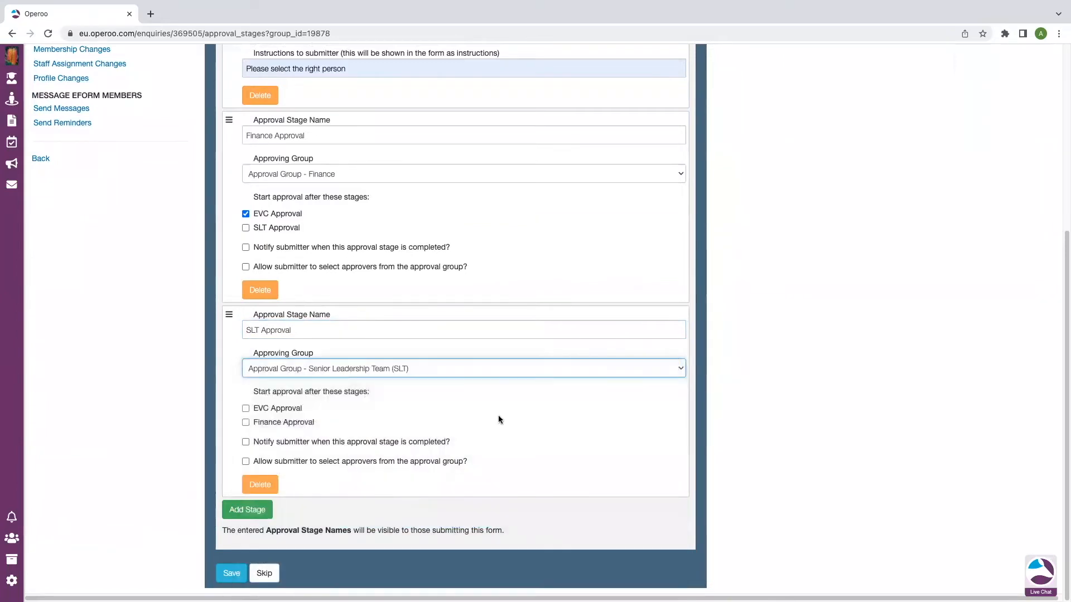
Start SLT Approval after EVC and Finance Approval, notify the submitter, and save
{"action": "left_click", "coordinate": [246, 409]}
{"action": "left_click", "coordinate": [246, 422]}
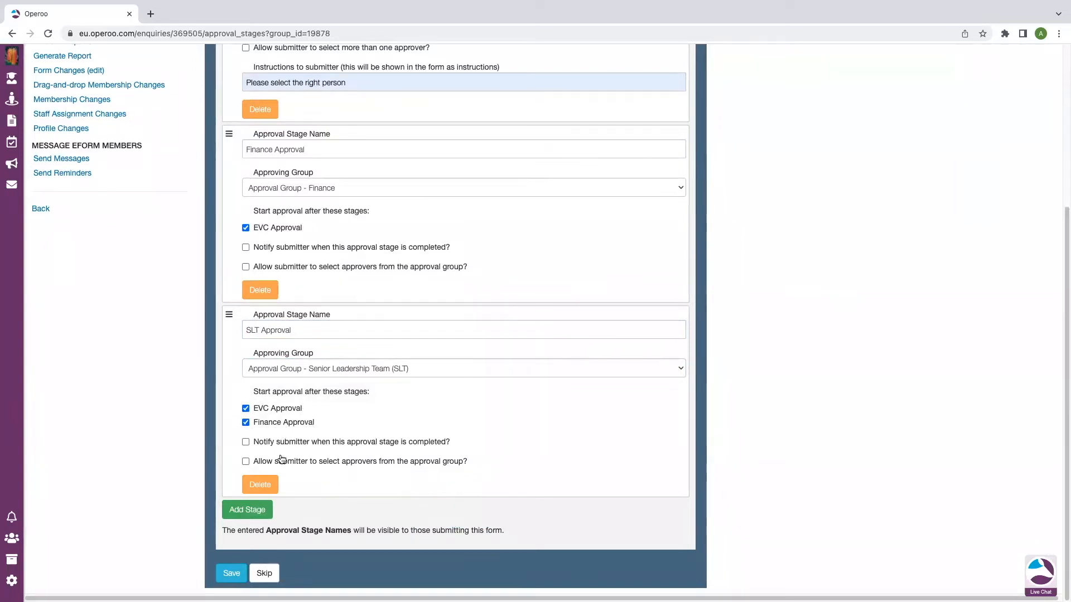
{"action": "left_click", "coordinate": [246, 442]}
{"action": "left_click", "coordinate": [218, 573]}
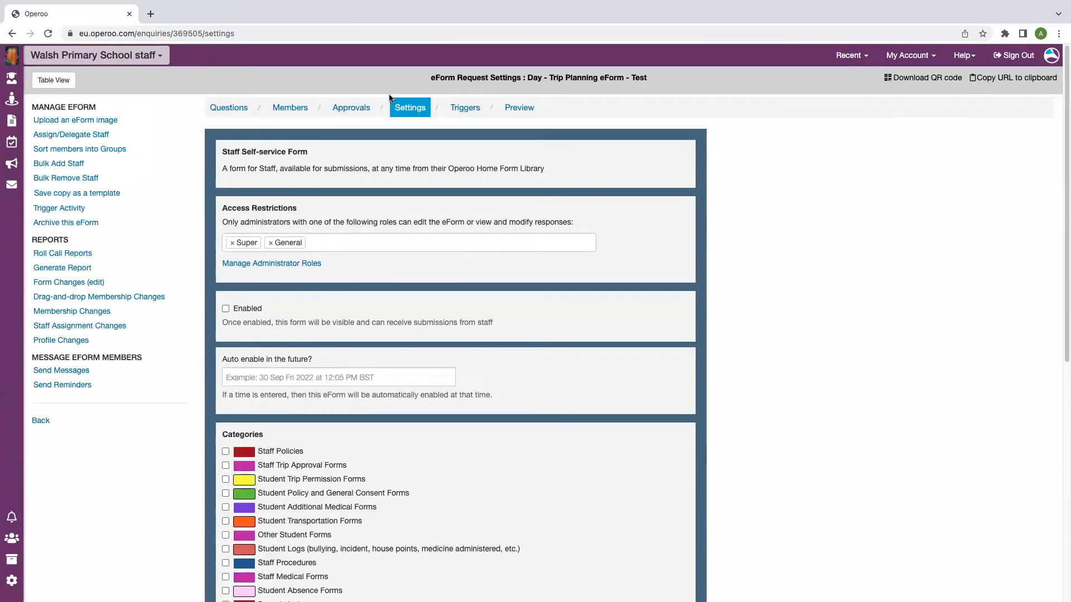
Turn on Notify submitter for the Finance Approval stage and save the stages
{"action": "left_click", "coordinate": [351, 108]}
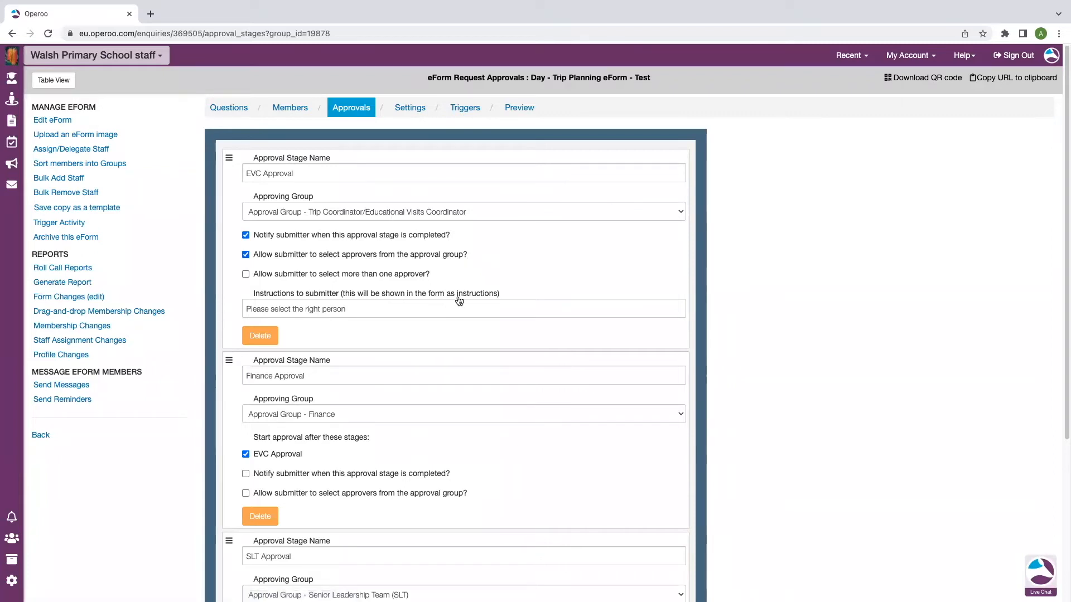
{"action": "scroll", "coordinate": [455, 321], "scroll_direction": "down", "scroll_amount": 3}
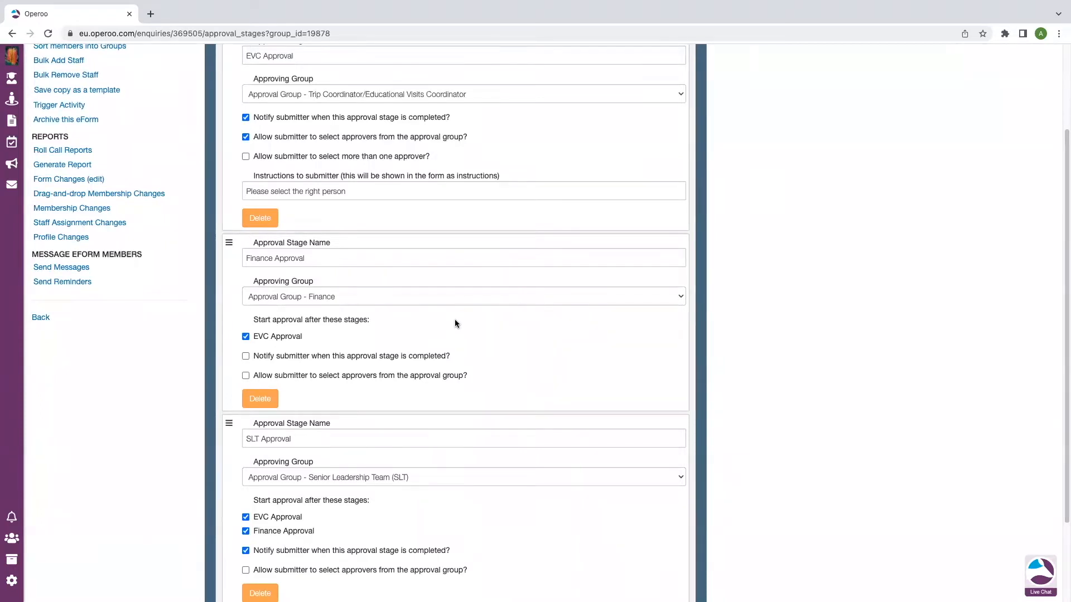
{"action": "left_click", "coordinate": [246, 357]}
{"action": "scroll", "coordinate": [410, 338], "scroll_direction": "down", "scroll_amount": 2}
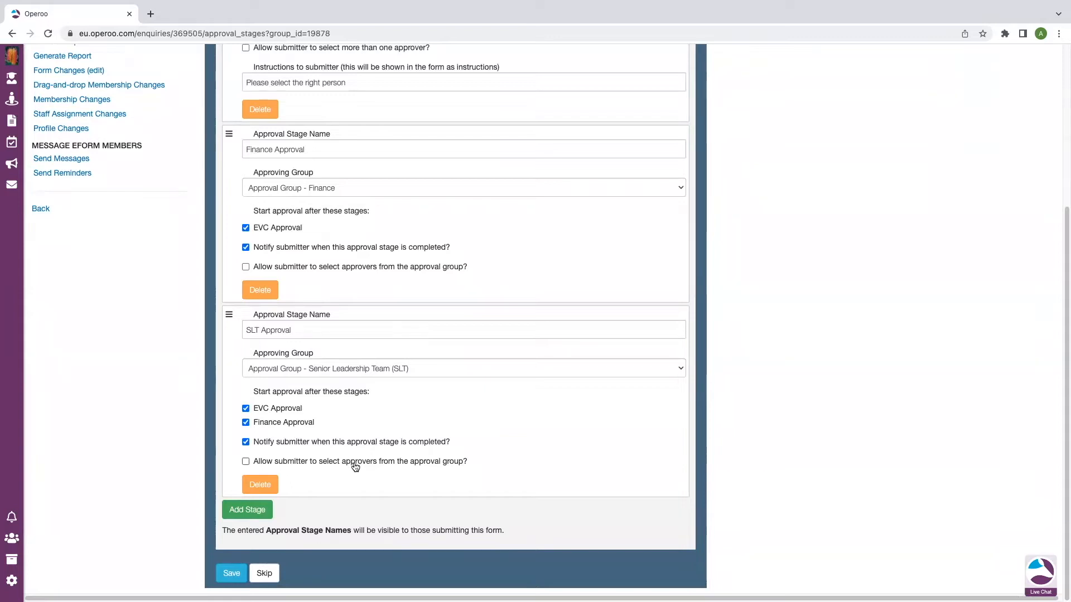
{"action": "left_click", "coordinate": [233, 574]}
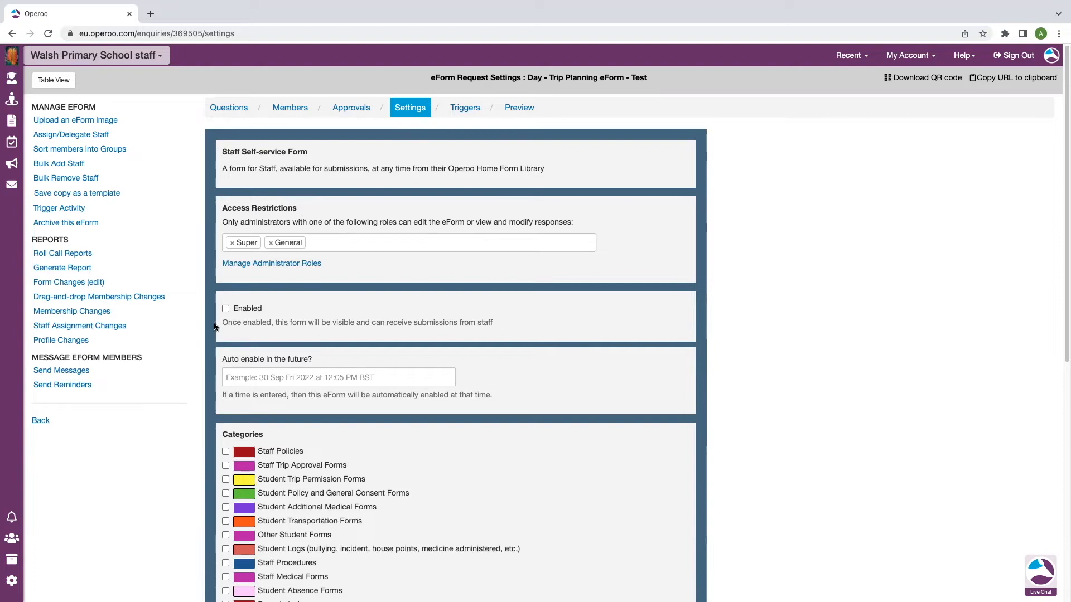
Enable the eForm and set Staff Trip Approval Forms as its category and Home Form Library category
{"action": "left_click", "coordinate": [227, 308]}
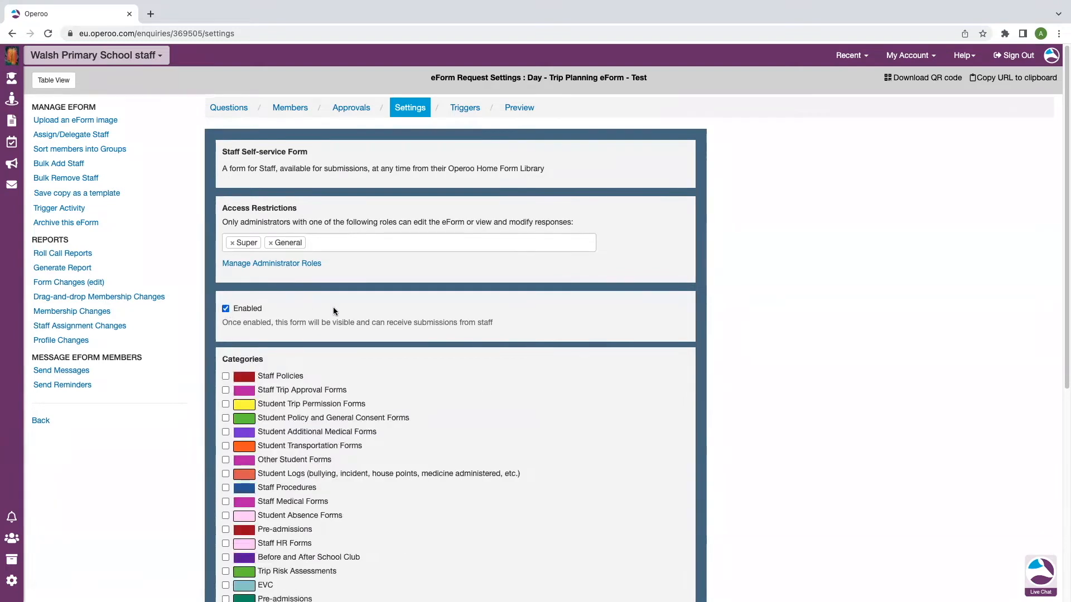
{"action": "scroll", "coordinate": [340, 308], "scroll_direction": "down", "scroll_amount": 3}
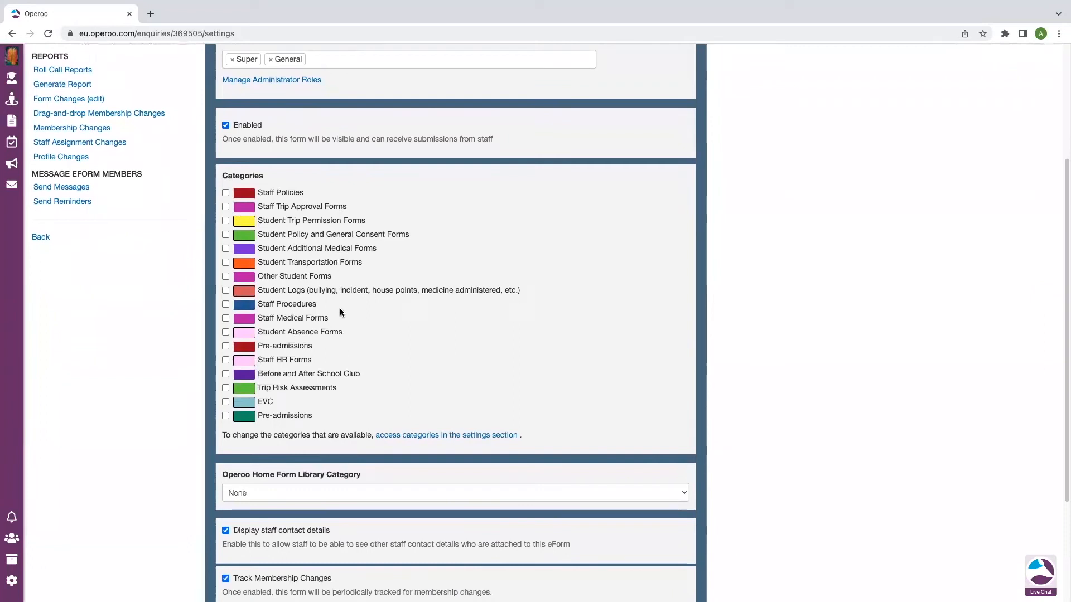
{"action": "left_click", "coordinate": [226, 207]}
{"action": "scroll", "coordinate": [442, 232], "scroll_direction": "down", "scroll_amount": 3}
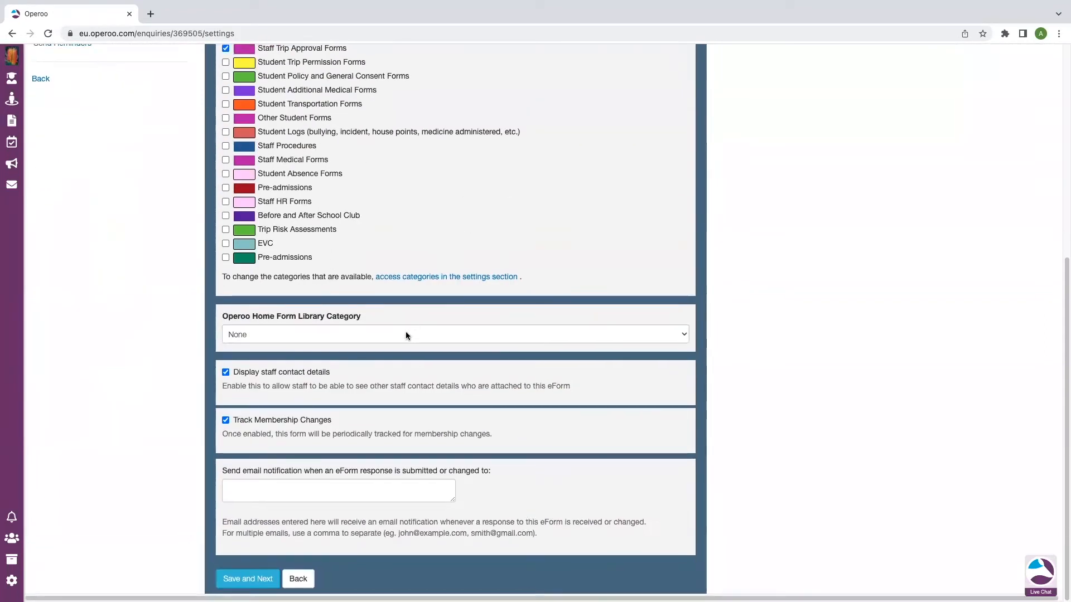
{"action": "left_click", "coordinate": [406, 336]}
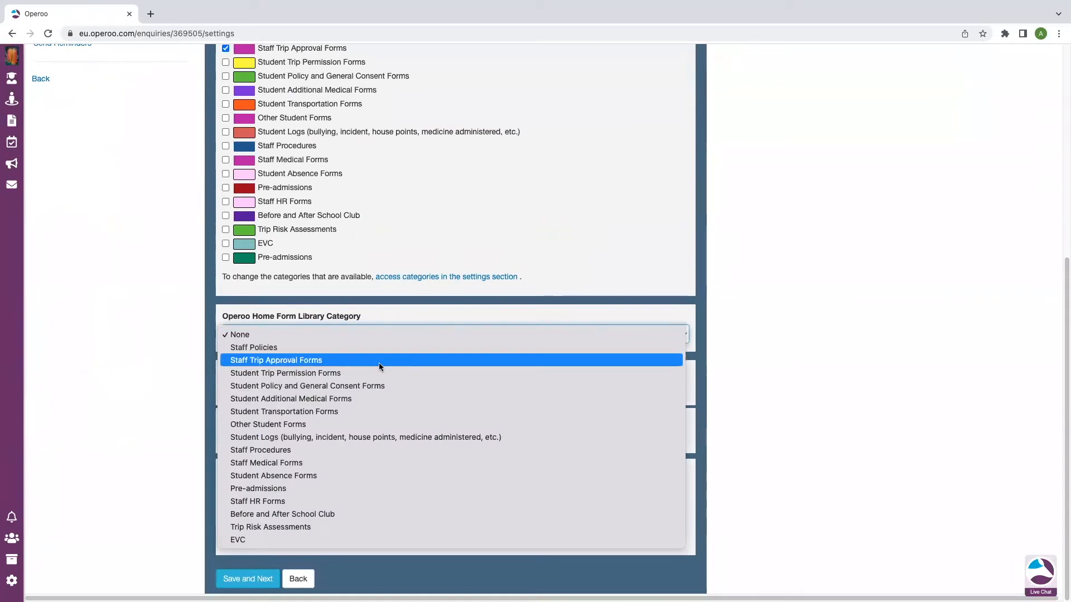
{"action": "left_click", "coordinate": [336, 362]}
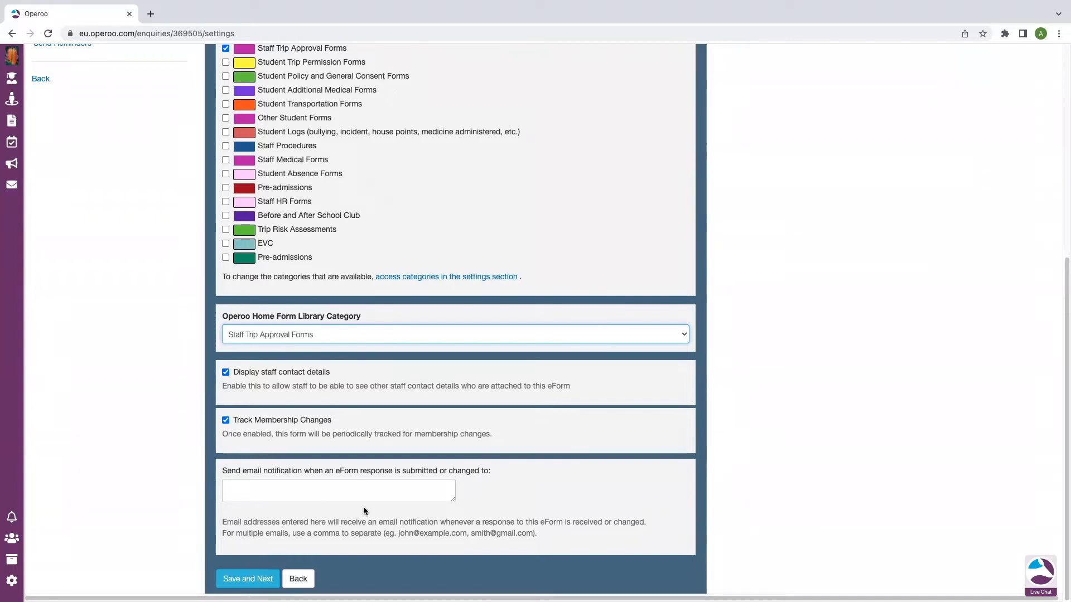
Save the eForm settings and show the Approval Stage Triggers on the Triggers step
{"action": "left_click", "coordinate": [248, 579]}
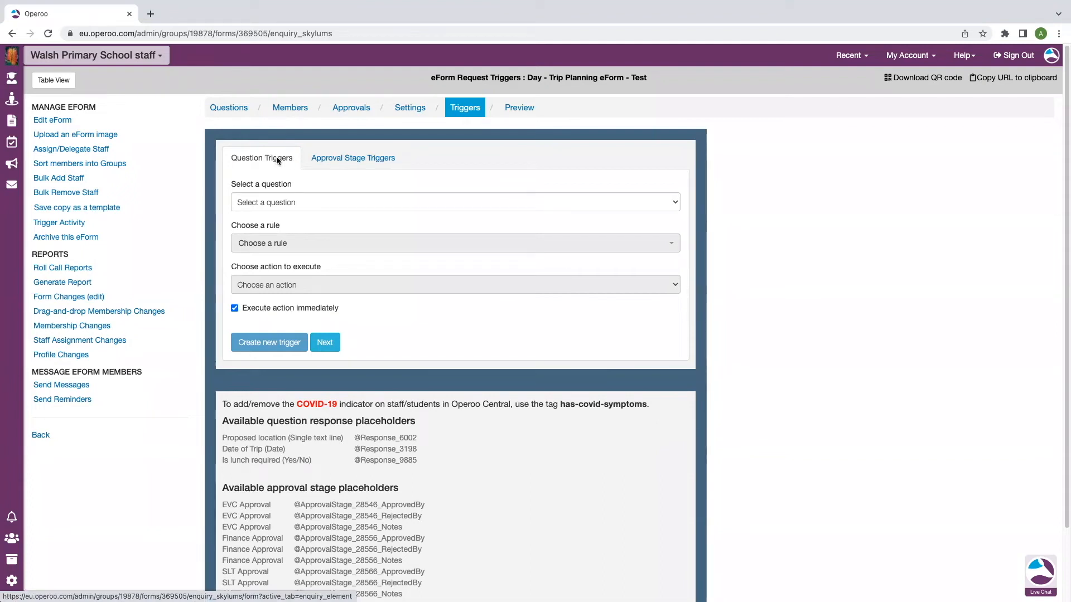
{"action": "left_click", "coordinate": [367, 160]}
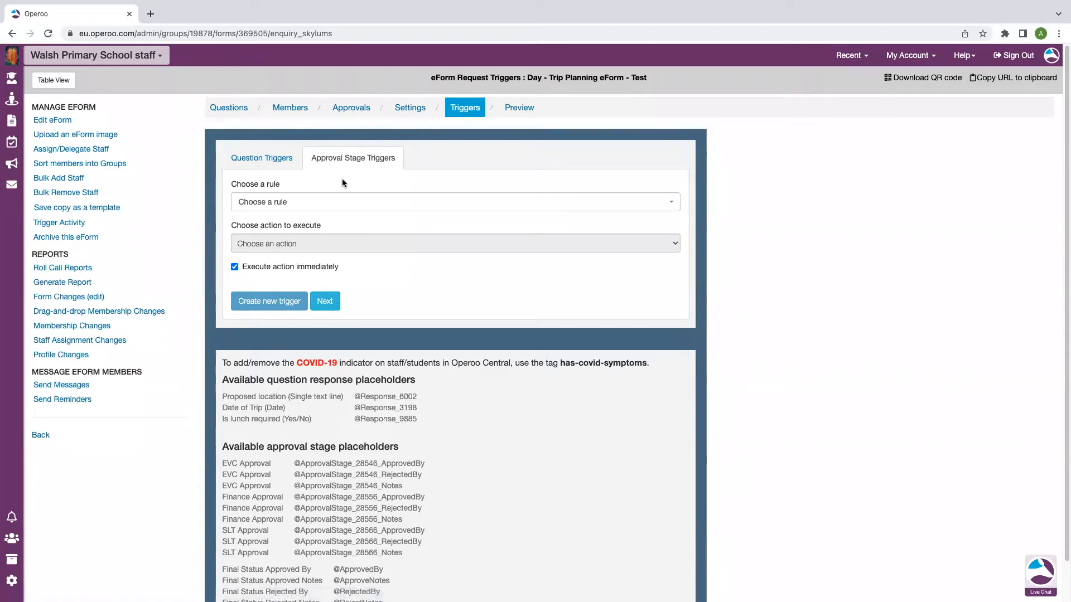
Trigger on 'All approval stages approved', requesting a self-service eForm from the member
{"action": "left_click", "coordinate": [310, 203]}
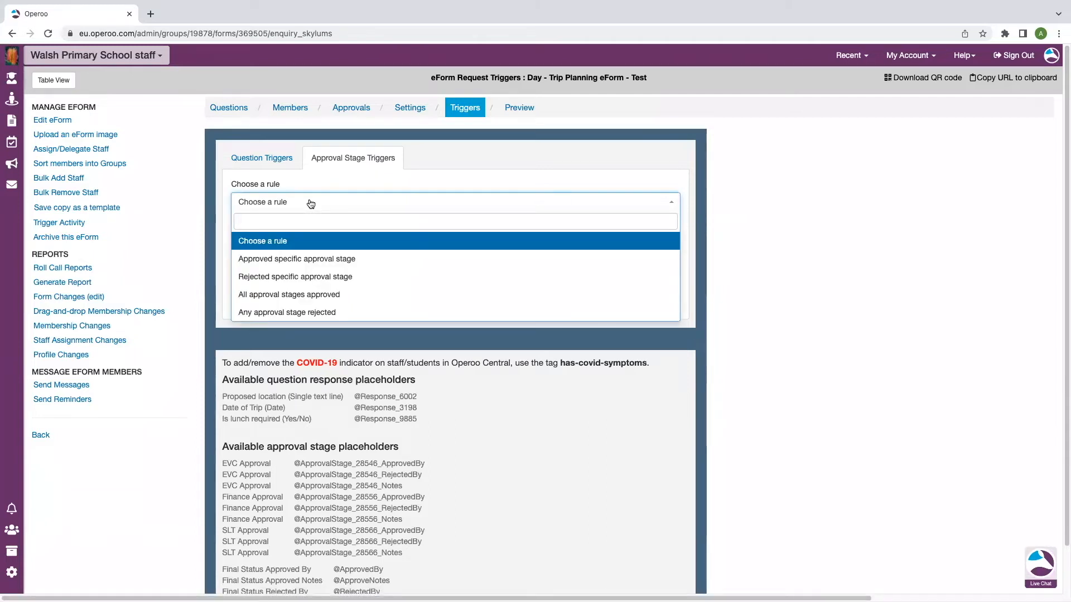
{"action": "left_click", "coordinate": [327, 296]}
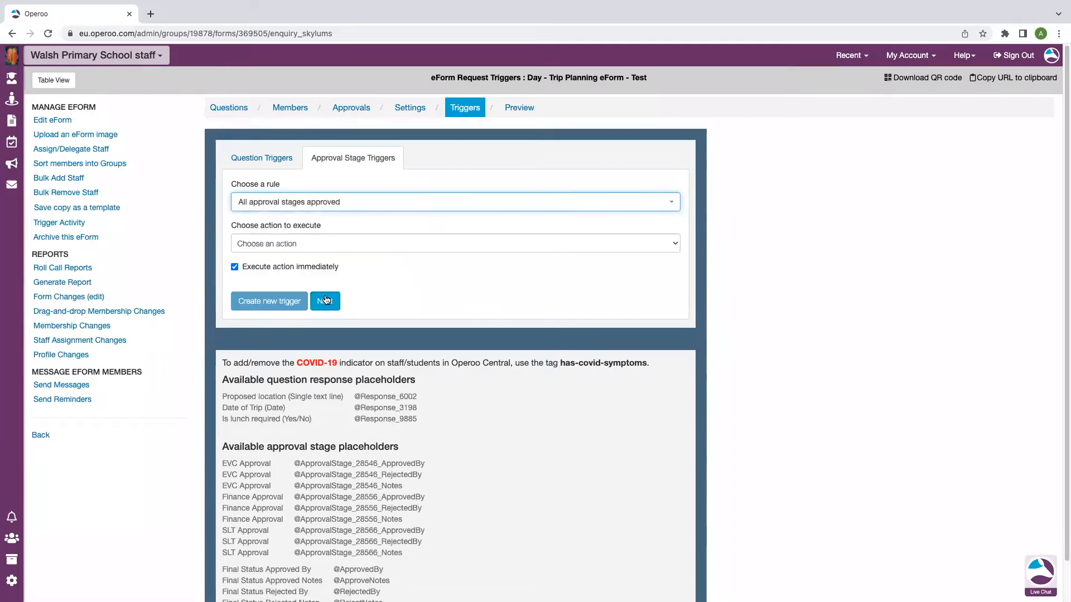
{"action": "left_click", "coordinate": [316, 243]}
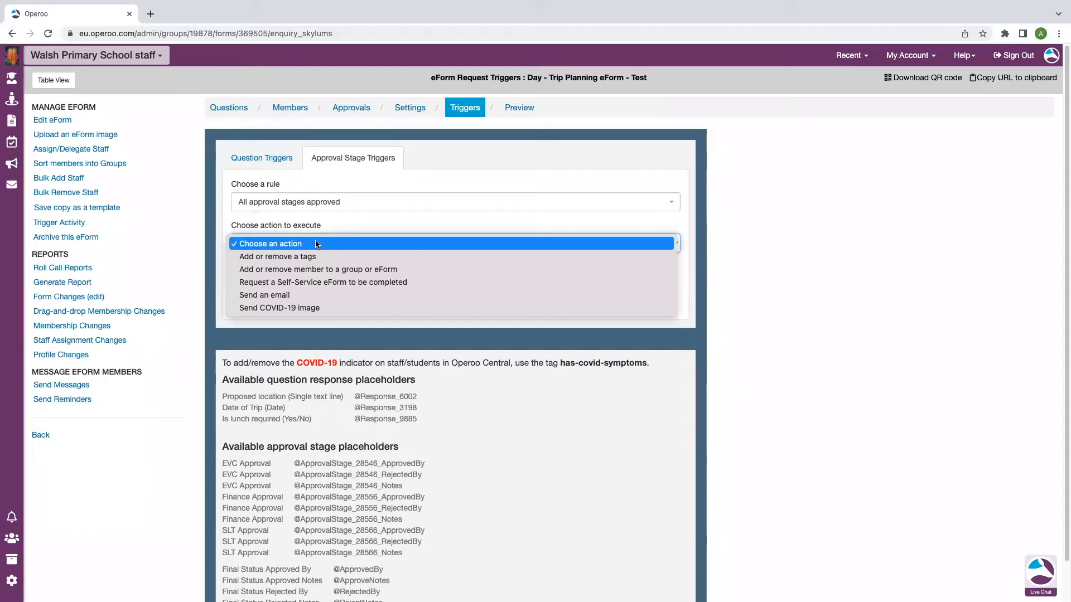
{"action": "left_click", "coordinate": [310, 283]}
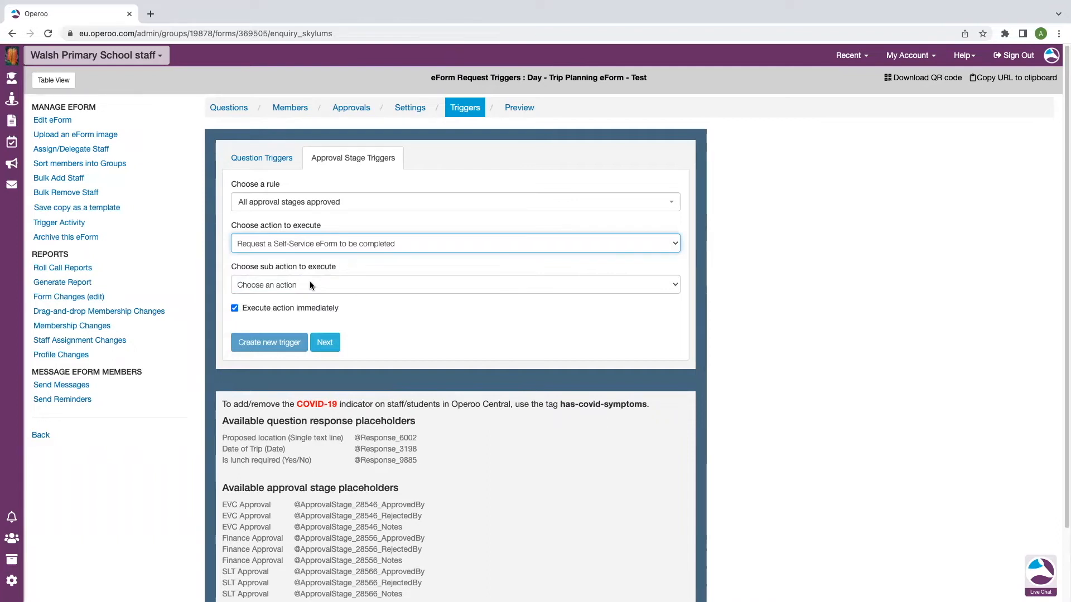
{"action": "left_click", "coordinate": [310, 285]}
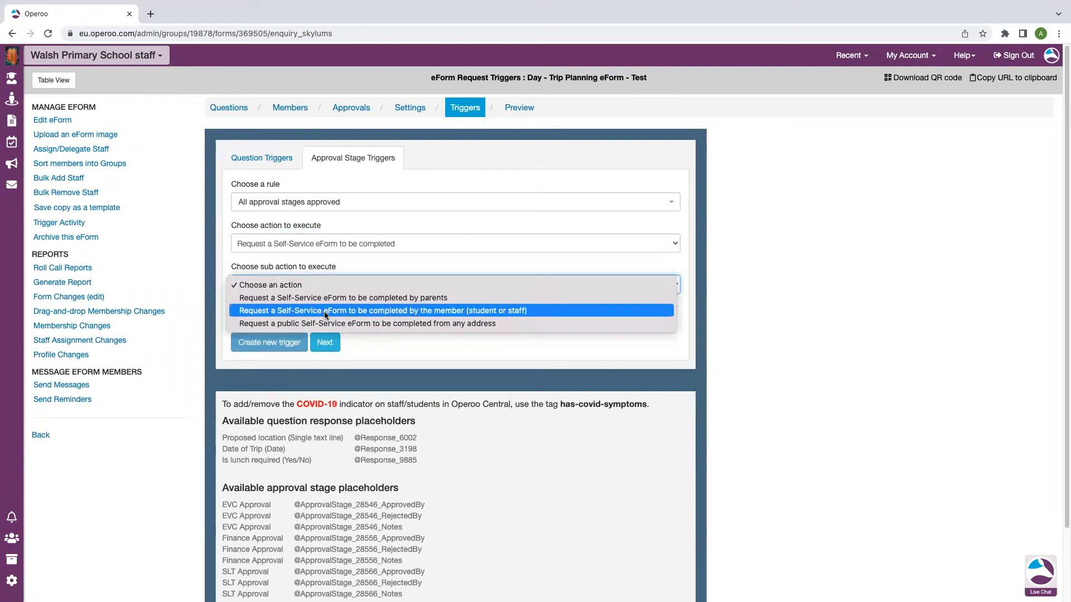
{"action": "left_click", "coordinate": [522, 314]}
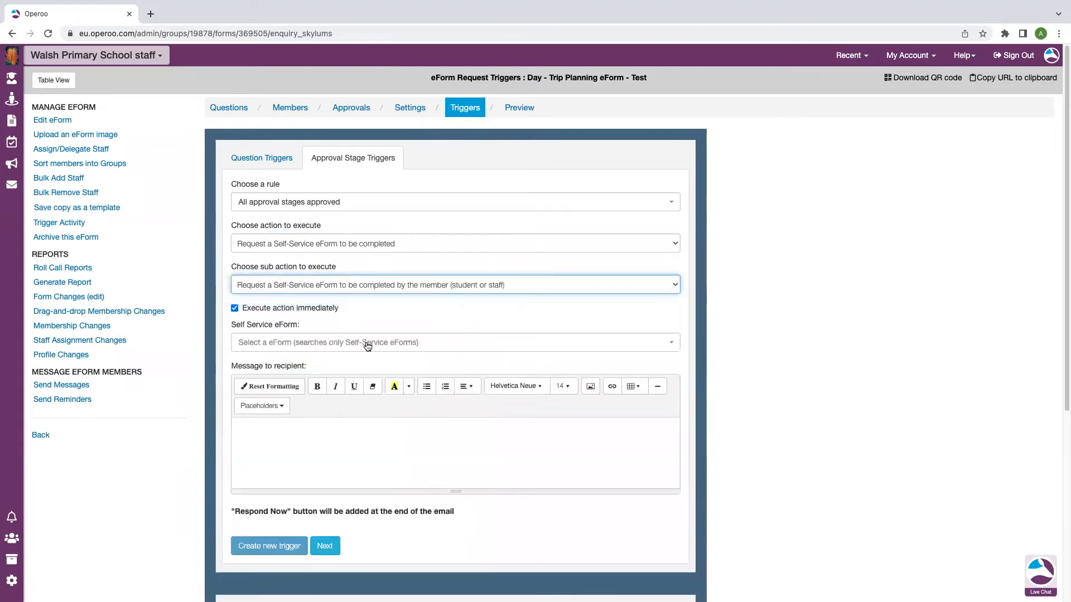
Search 'ris' and choose the Risk Assessment - Day/Group - School Year 2020/2021 eForm
{"action": "left_click", "coordinate": [368, 344]}
{"action": "type", "text": "rik"}
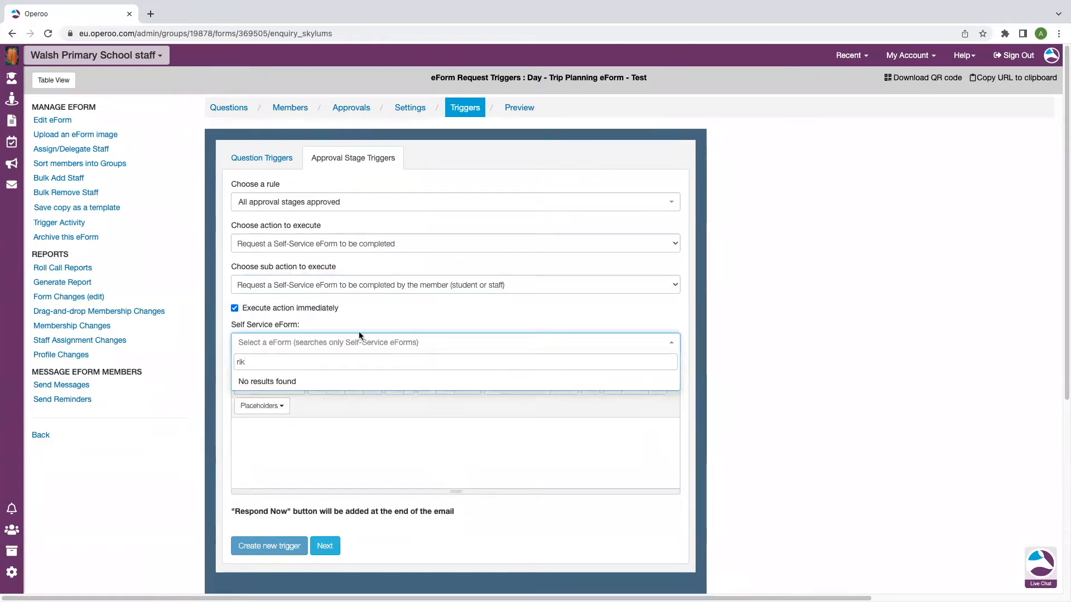
{"action": "key", "text": "BackSpace"}
{"action": "type", "text": "s"}
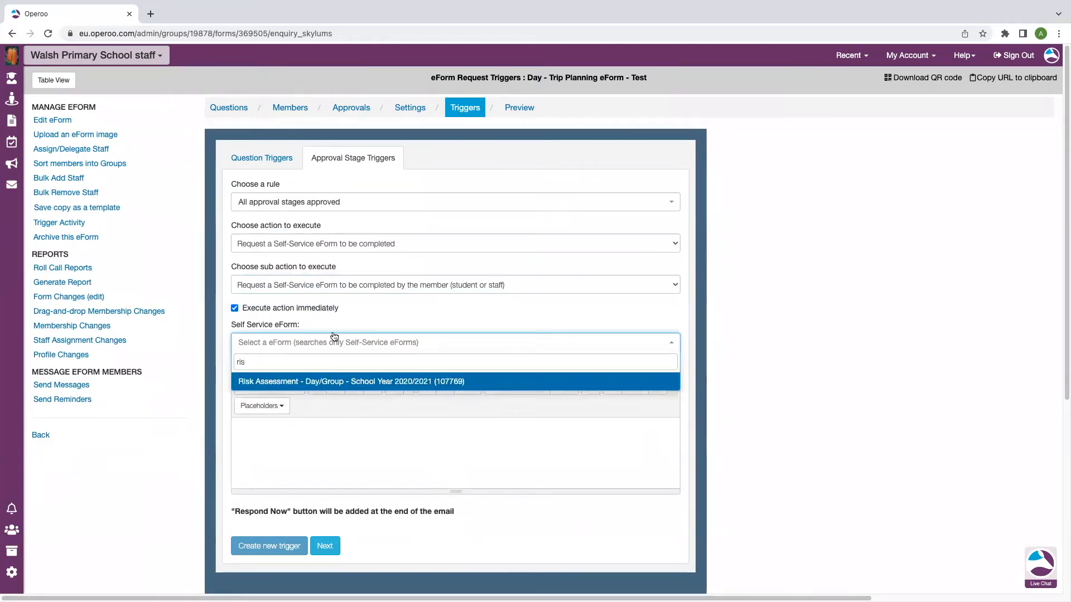
{"action": "left_click", "coordinate": [357, 384]}
{"action": "left_click", "coordinate": [317, 435]}
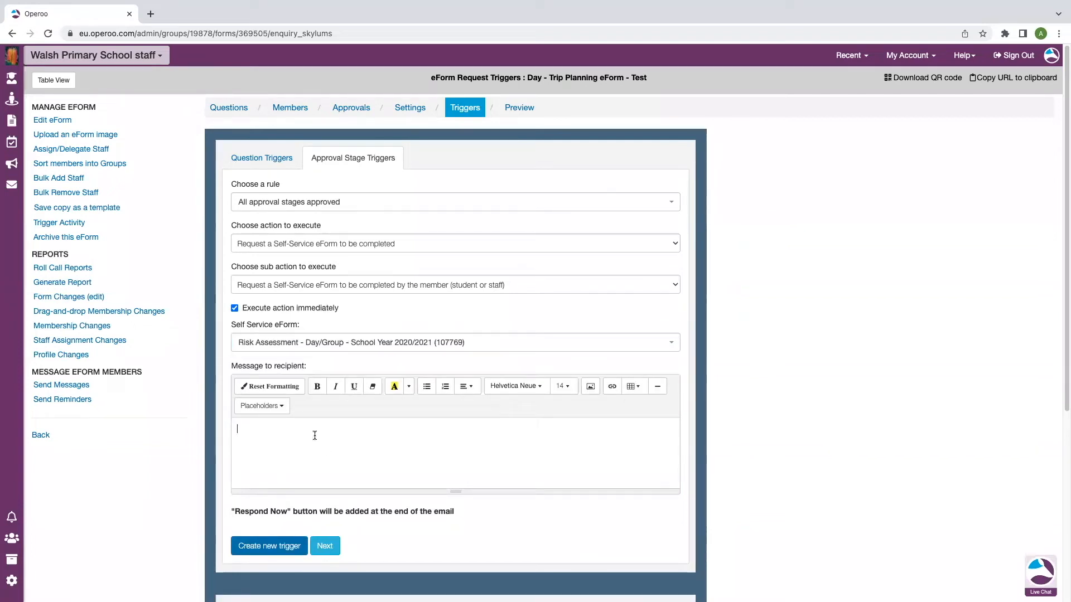
Write a message with the pasted eForm title saying it's approved; please now complete the risk assessment
{"action": "type", "text": "Thist"}
{"action": "key", "text": "BackSpace"}
{"action": "key", "text": "BackSpace"}
{"action": "key", "text": "BackSpace"}
{"action": "key", "text": "BackSpace"}
{"action": "key", "text": "BackSpace"}
{"action": "type", "text": "Your"}
{"action": "left_click_drag", "start_coordinate": [648, 79], "coordinate": [532, 76]}
{"action": "left_click", "coordinate": [341, 425]}
{"action": "type", "text": "Day - Trip Planning eForm - Test"}
{"action": "type", "text": "for ha"}
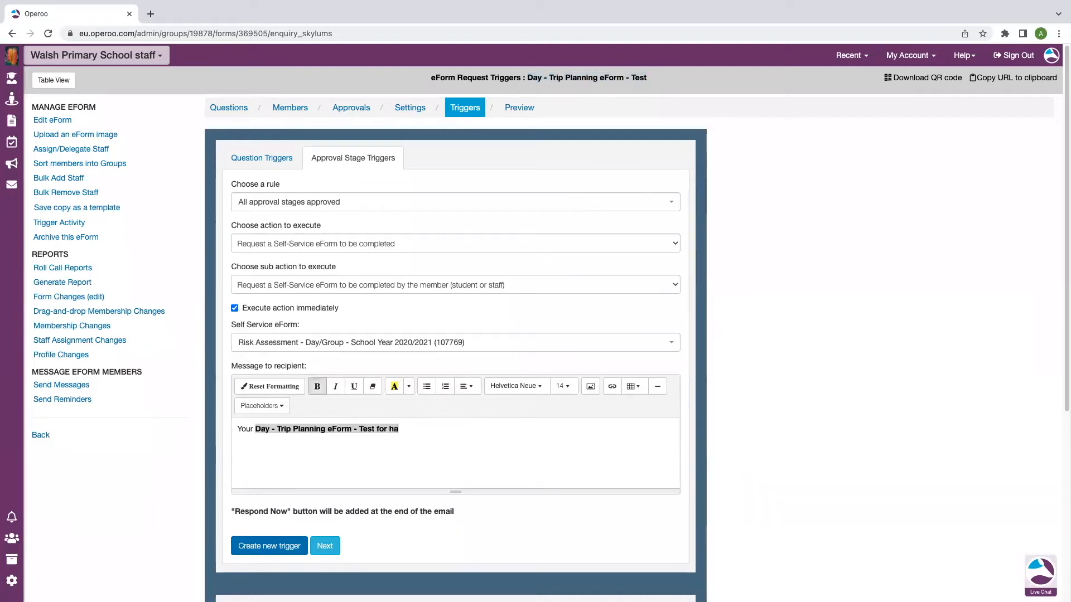
{"action": "type", "text": "s been aprooved."}
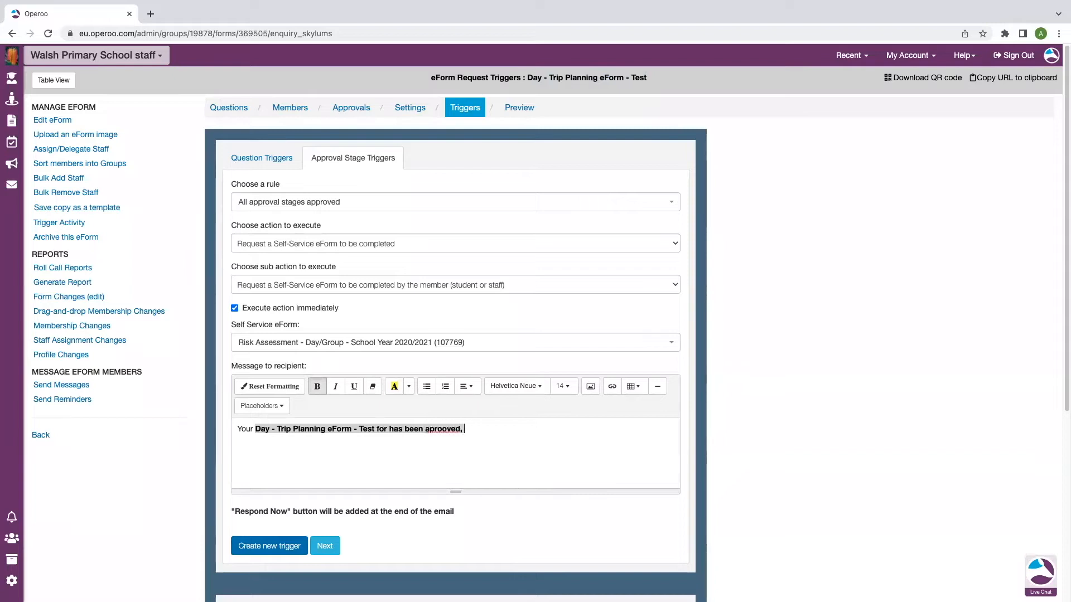
{"action": "key", "text": "BackSpace"}
{"action": "key", "text": "BackSpace"}
{"action": "key", "text": "BackSpace"}
{"action": "key", "text": "BackSpace"}
{"action": "type", "text": "proved, pease"}
{"action": "key", "text": "BackSpace"}
{"action": "key", "text": "BackSpace"}
{"action": "key", "text": "BackSpace"}
{"action": "key", "text": "BackSpace"}
{"action": "type", "text": "lease now compelet"}
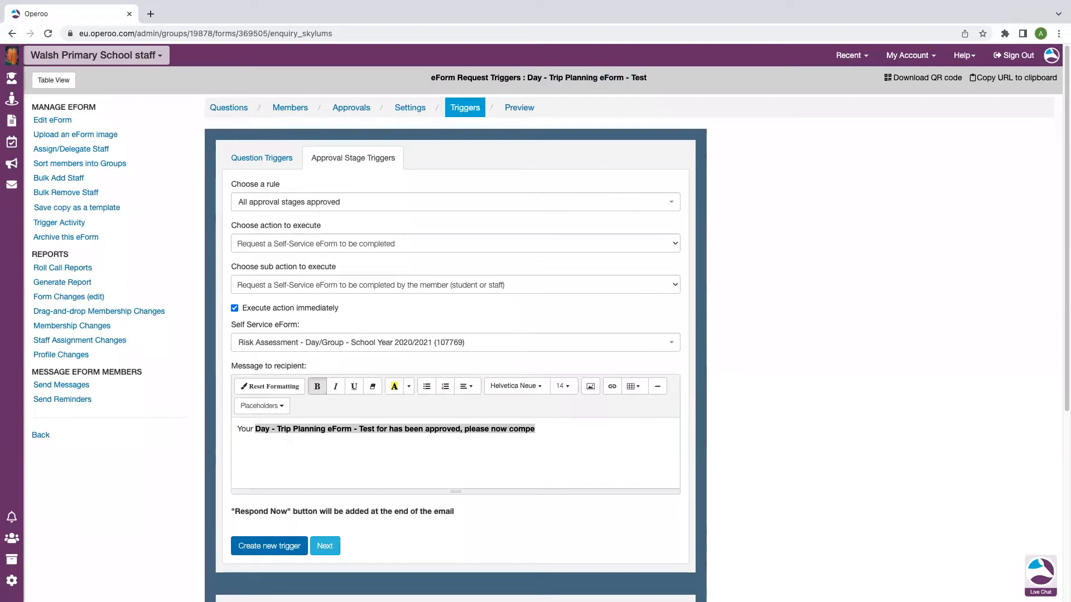
{"action": "key", "text": "BackSpace"}
{"action": "key", "text": "BackSpace"}
{"action": "key", "text": "BackSpace"}
{"action": "key", "text": "BackSpace"}
{"action": "key", "text": "BackSpace"}
{"action": "type", "text": "lete the risk "}
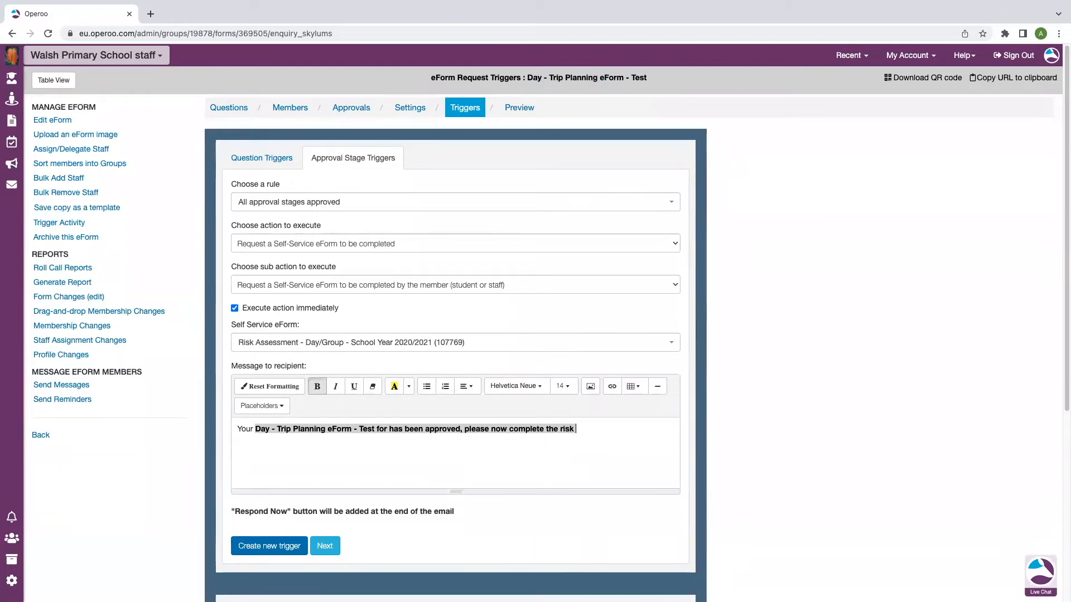
{"action": "type", "text": "assessment."}
{"action": "scroll", "coordinate": [370, 446], "scroll_direction": "down", "scroll_amount": 3}
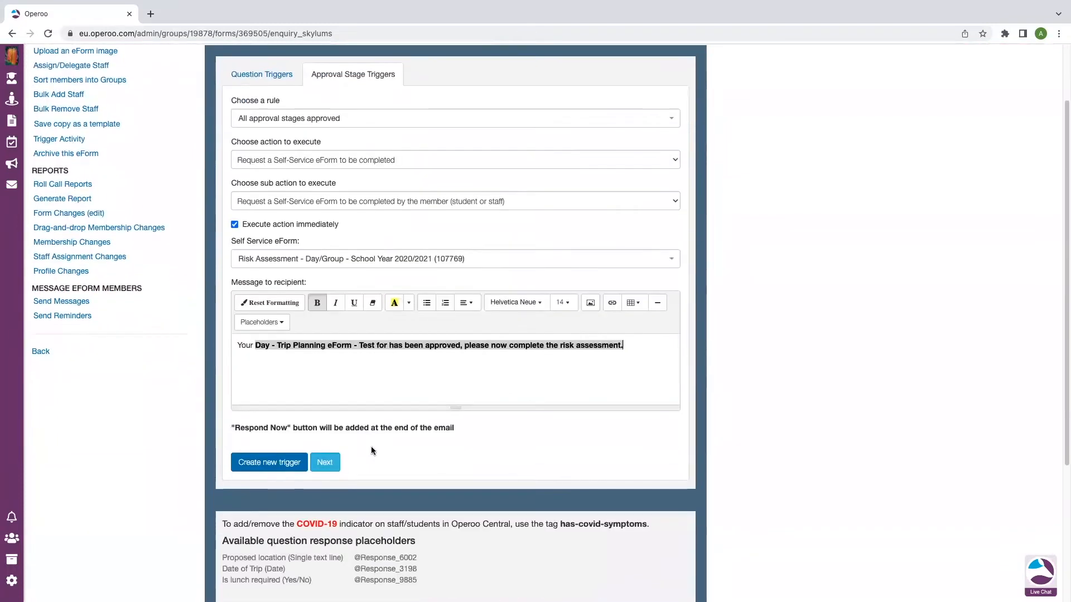
{"action": "scroll", "coordinate": [418, 401], "scroll_direction": "down", "scroll_amount": 1}
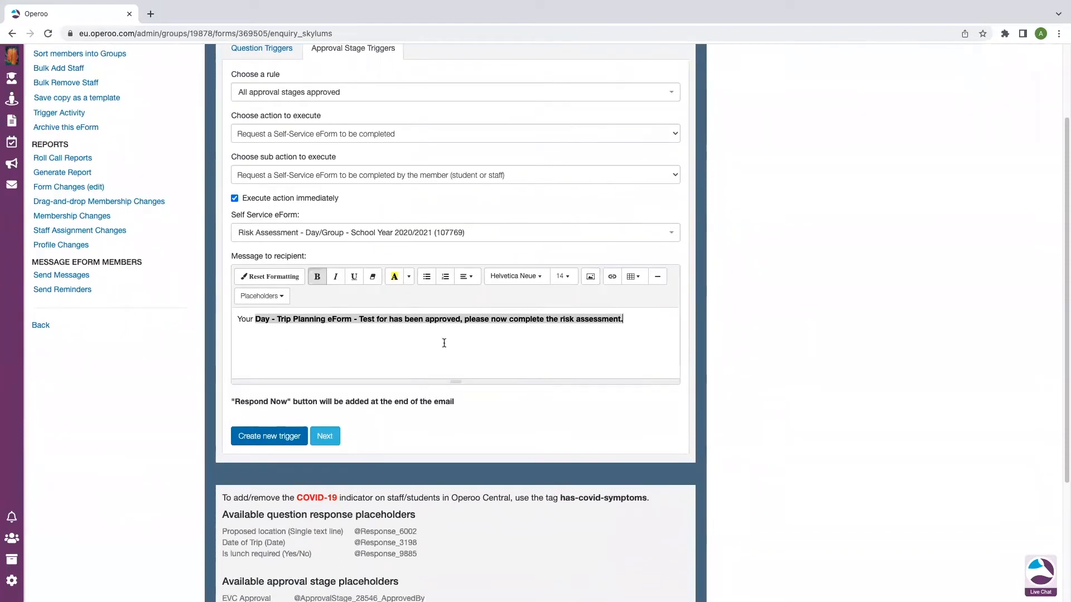
{"action": "scroll", "coordinate": [422, 404], "scroll_direction": "down", "scroll_amount": 2}
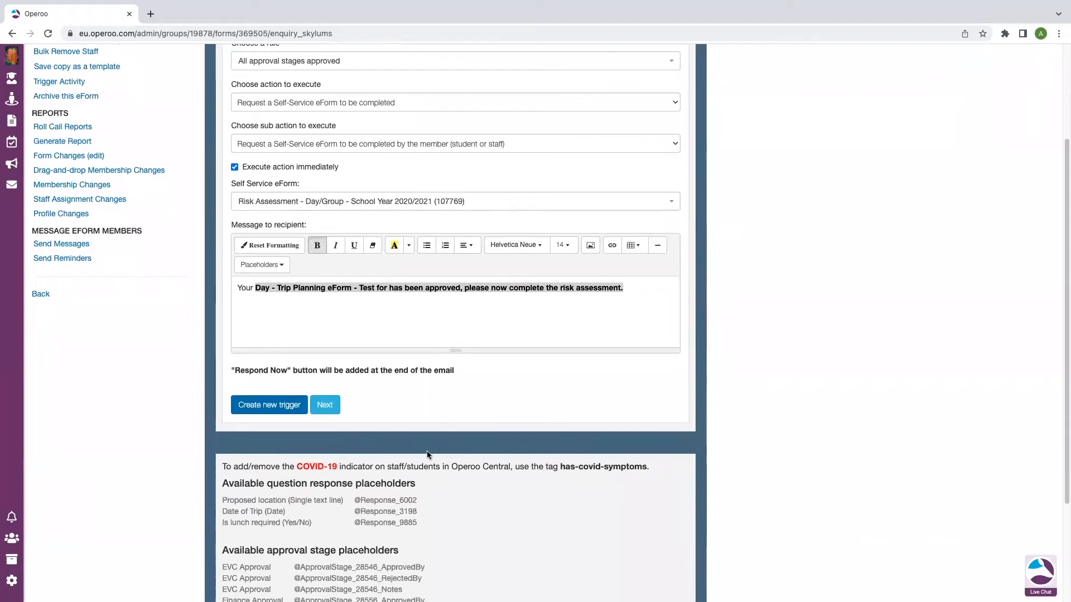
{"action": "scroll", "coordinate": [399, 487], "scroll_direction": "down", "scroll_amount": 1}
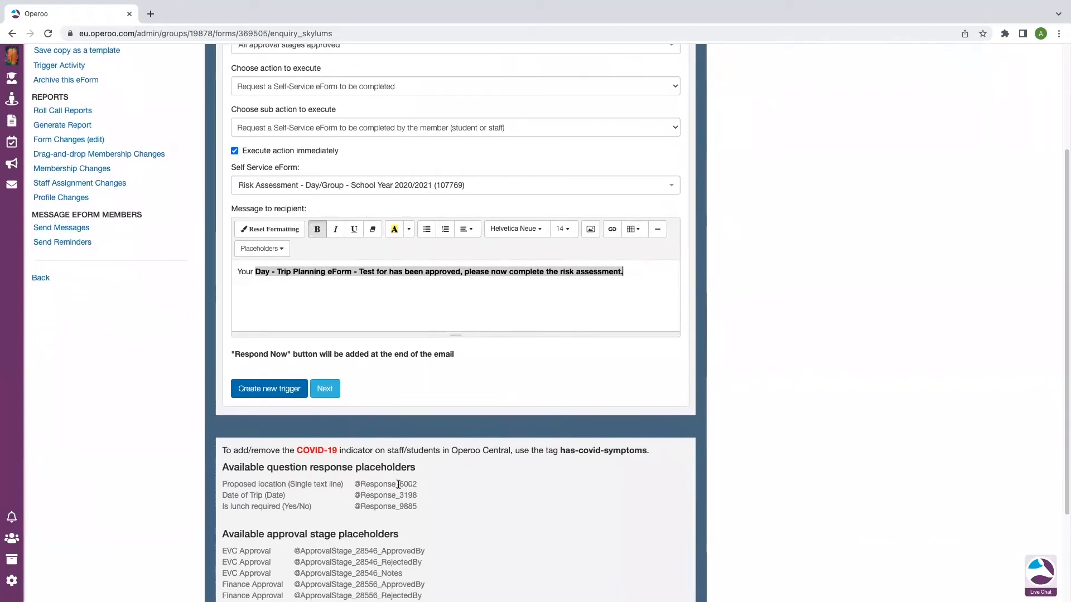
{"action": "left_click", "coordinate": [274, 271]}
{"action": "left_click", "coordinate": [254, 270]}
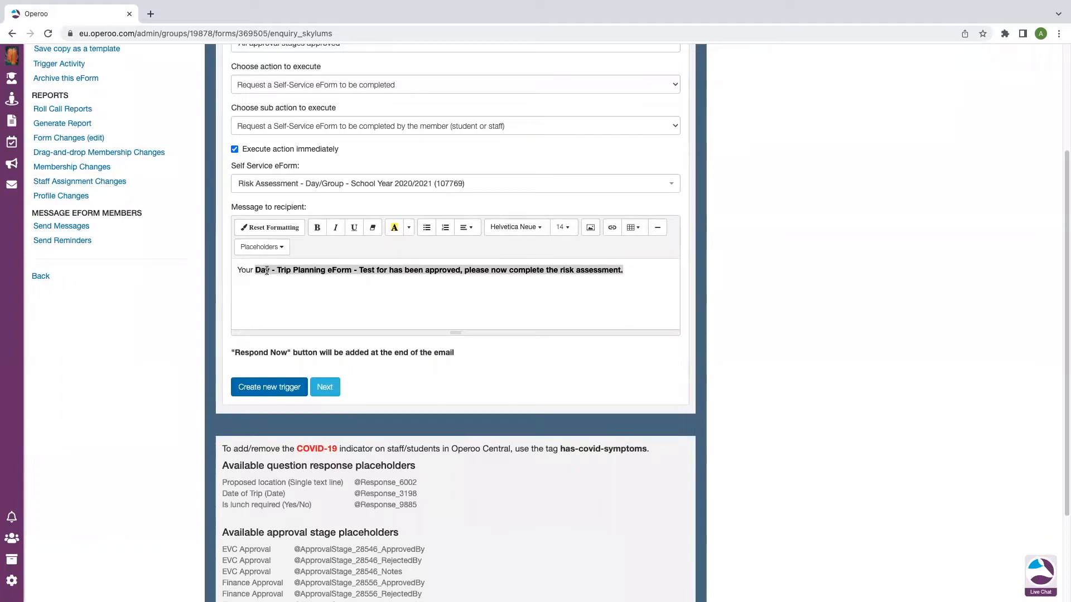
{"action": "left_click", "coordinate": [353, 271]}
{"action": "type", "text": "for"}
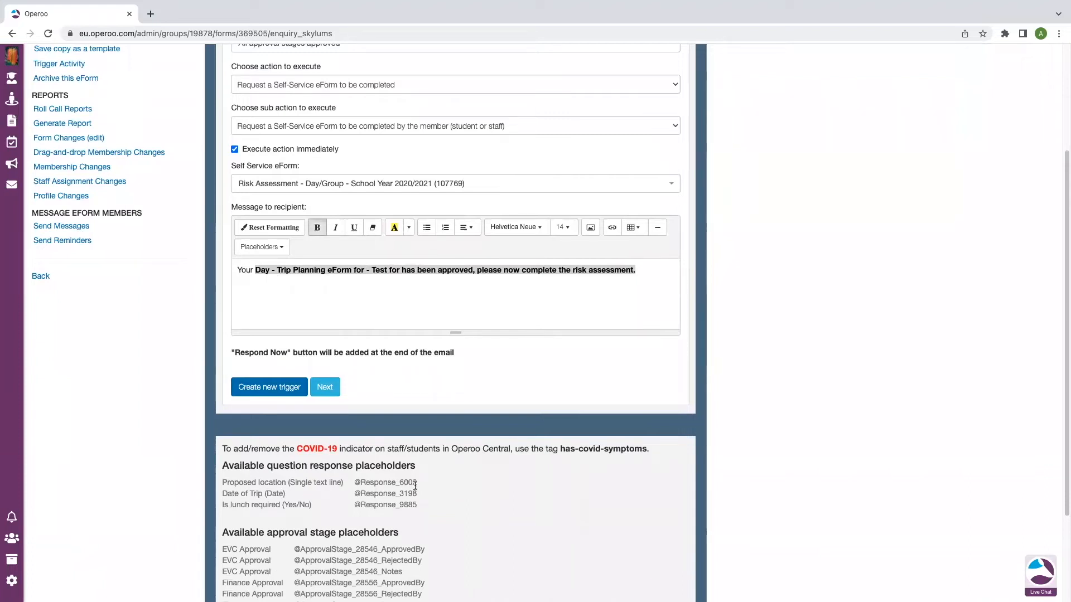
{"action": "left_click", "coordinate": [283, 249]}
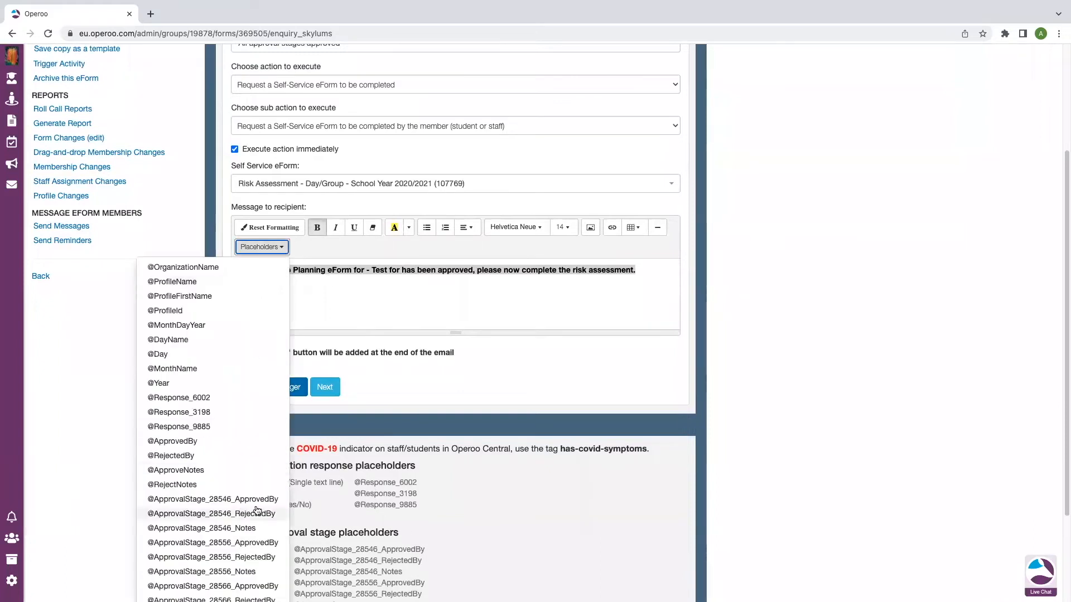
{"action": "left_click", "coordinate": [204, 400]}
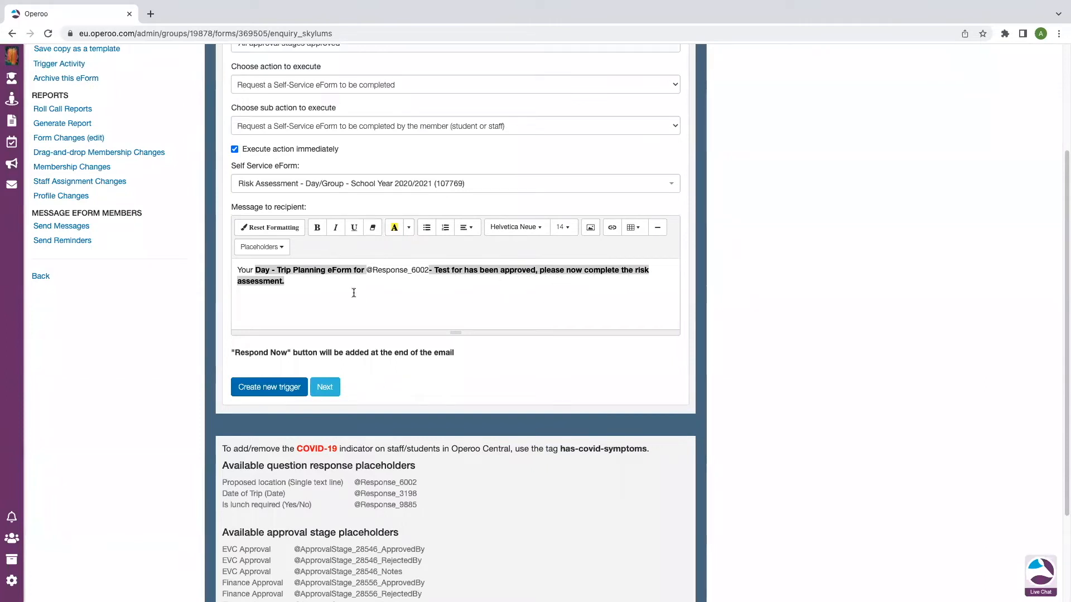
{"action": "left_click", "coordinate": [301, 282]}
Create the risk assessment trigger and review its rule, action, eForm and message in Trigger Details
{"action": "left_click", "coordinate": [287, 390]}
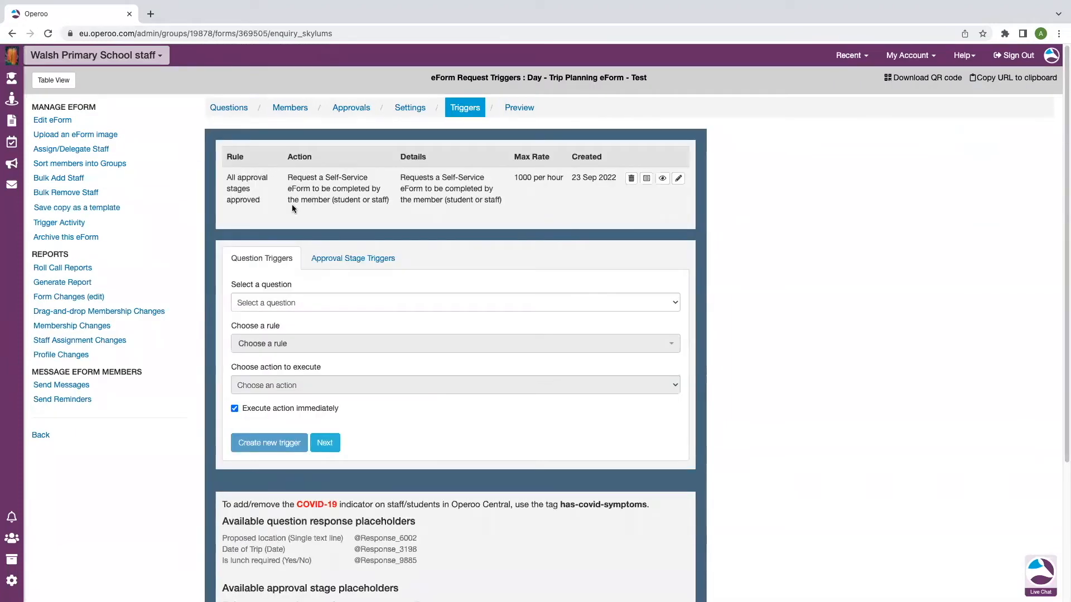
{"action": "left_click", "coordinate": [662, 179]}
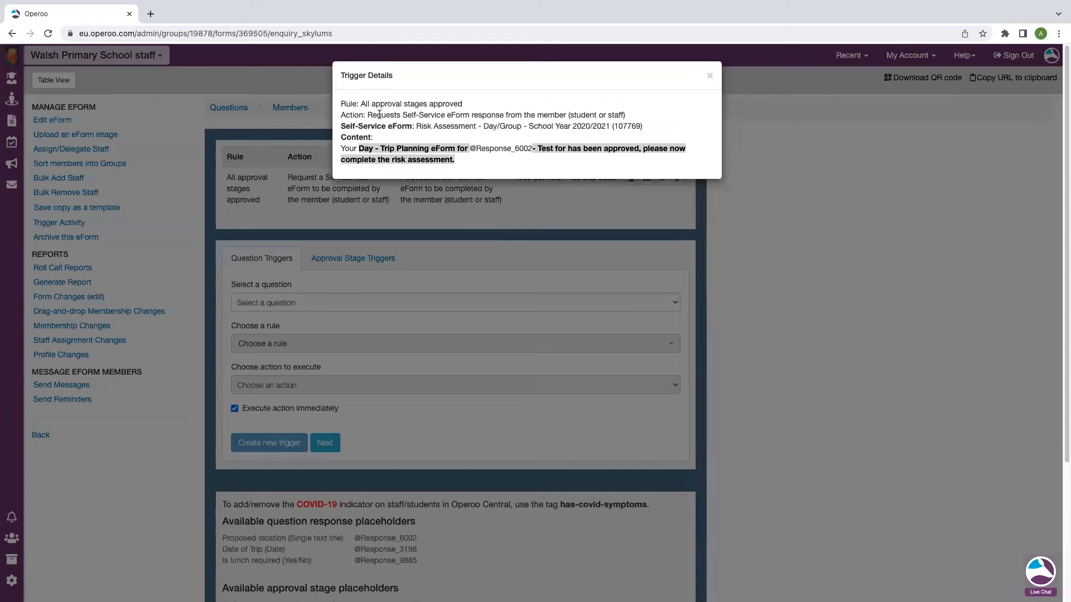
{"action": "left_click_drag", "start_coordinate": [478, 104], "coordinate": [363, 104]}
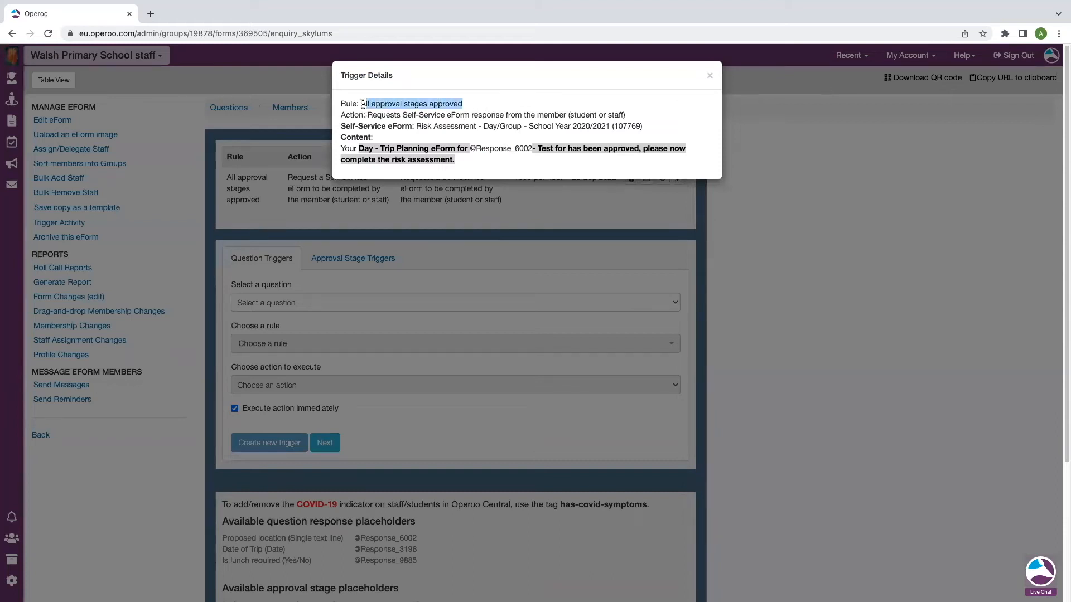
{"action": "left_click_drag", "start_coordinate": [625, 115], "coordinate": [364, 112]}
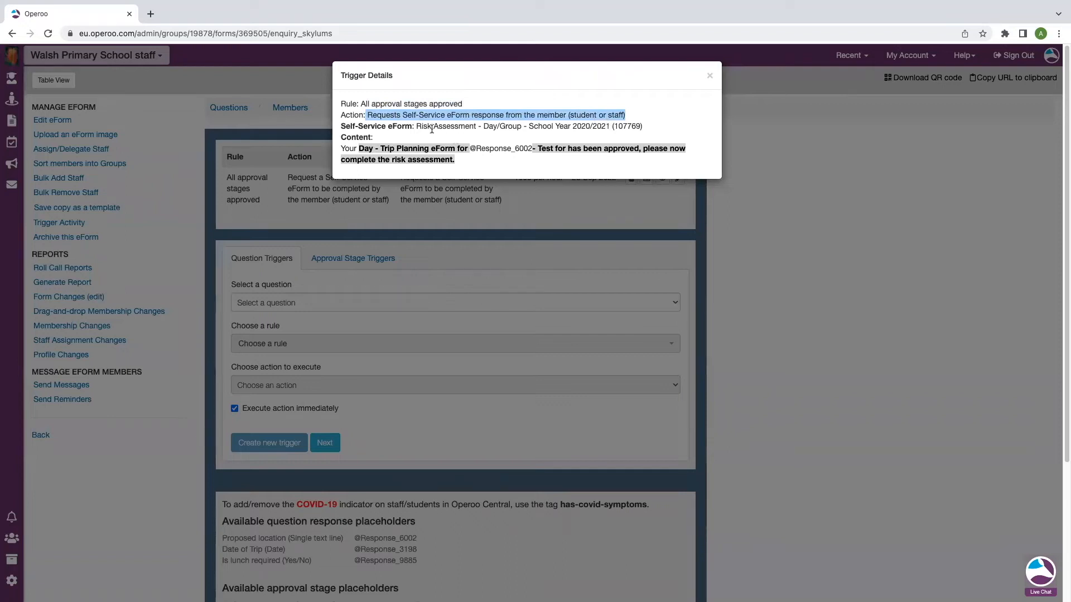
{"action": "left_click_drag", "start_coordinate": [415, 126], "coordinate": [648, 126]}
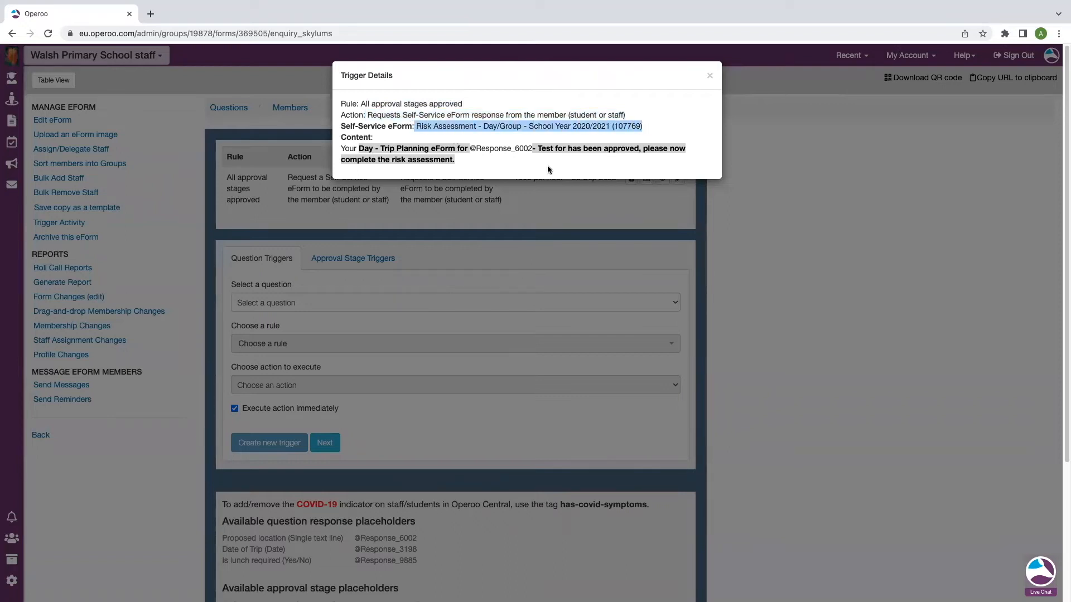
{"action": "left_click_drag", "start_coordinate": [460, 159], "coordinate": [339, 147]}
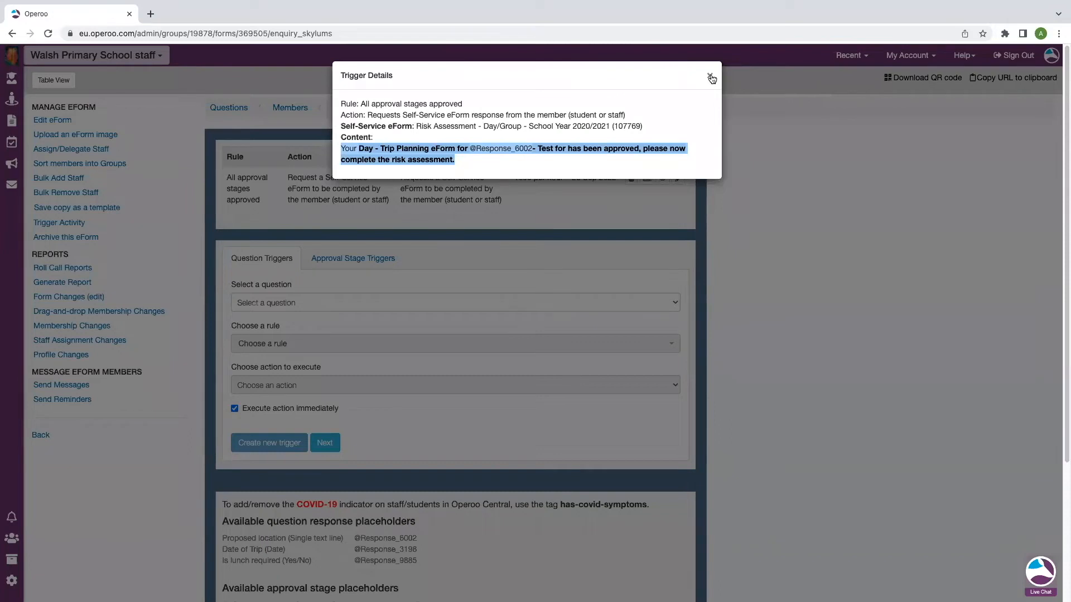
Start an approval-stage trigger on 'Rejected specific approval stage' for Finance Approval with action Send an email
{"action": "left_click", "coordinate": [781, 104]}
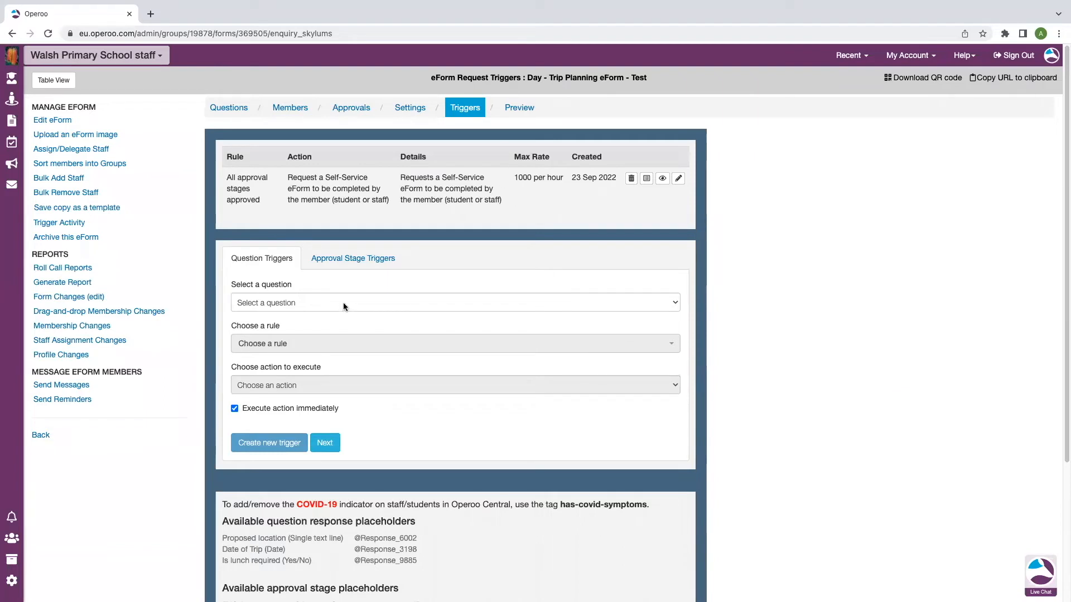
{"action": "left_click", "coordinate": [352, 257]}
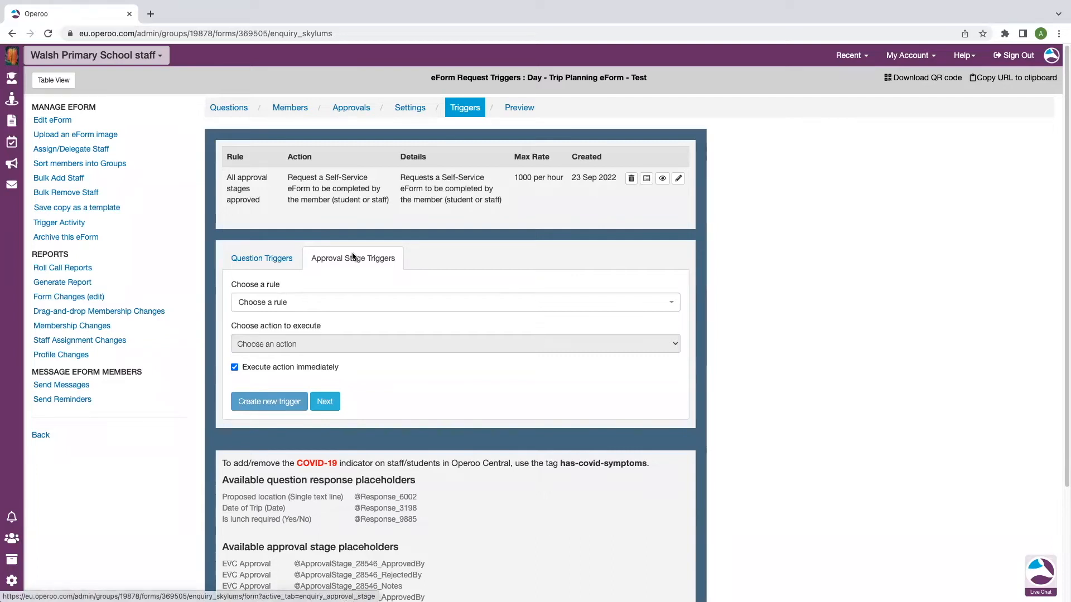
{"action": "left_click", "coordinate": [352, 306]}
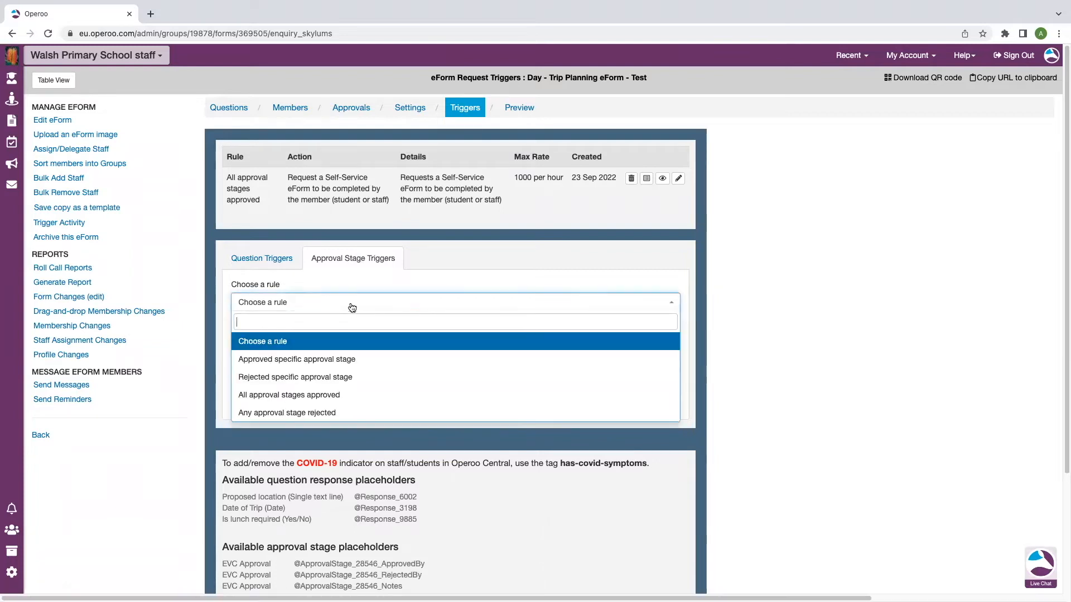
{"action": "left_click", "coordinate": [287, 378]}
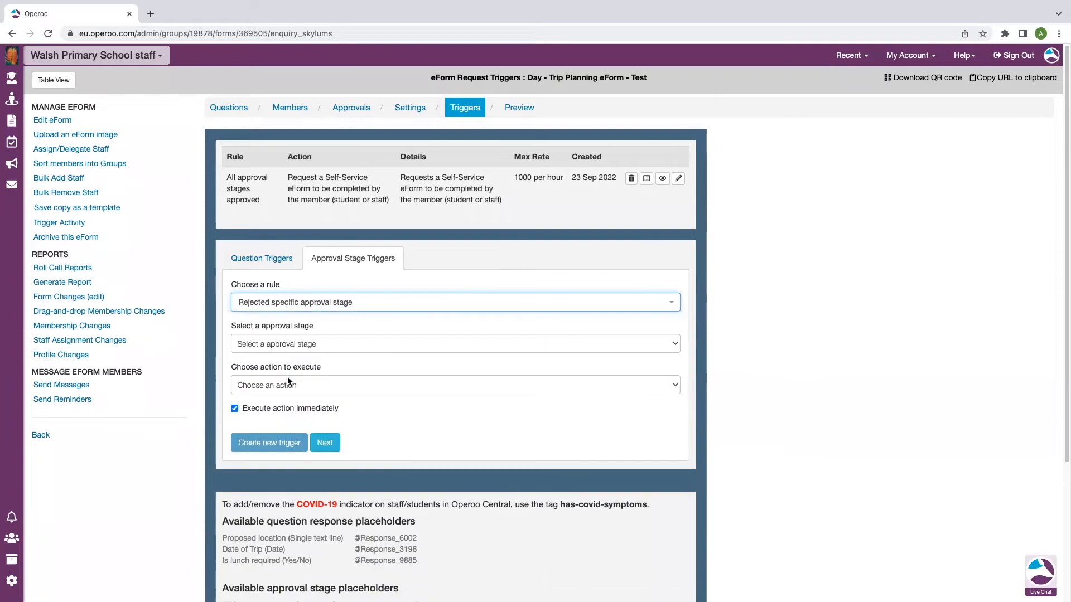
{"action": "left_click", "coordinate": [332, 344]}
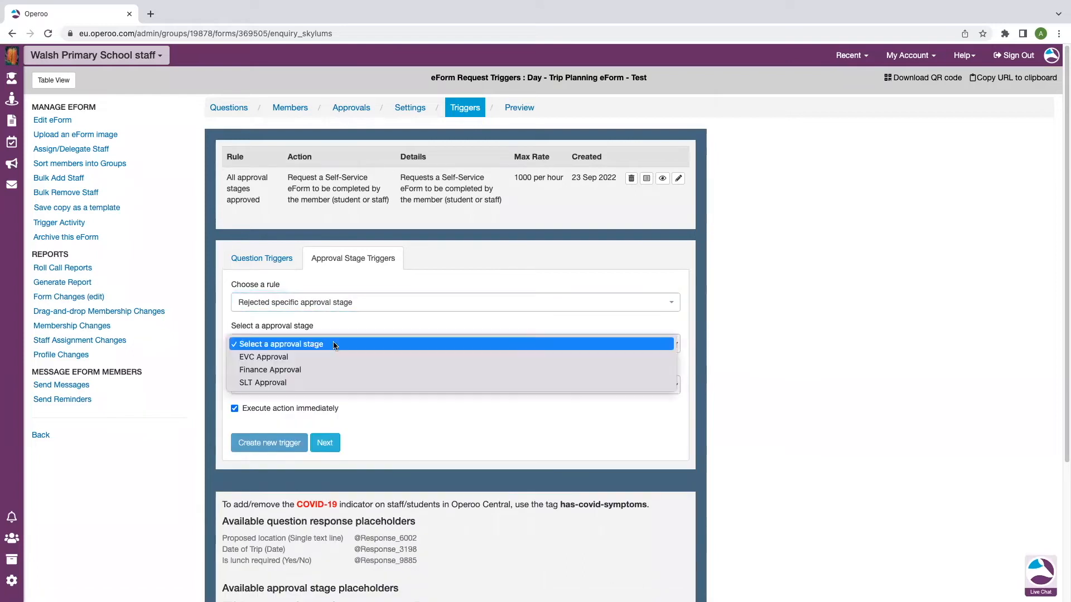
{"action": "left_click", "coordinate": [297, 371]}
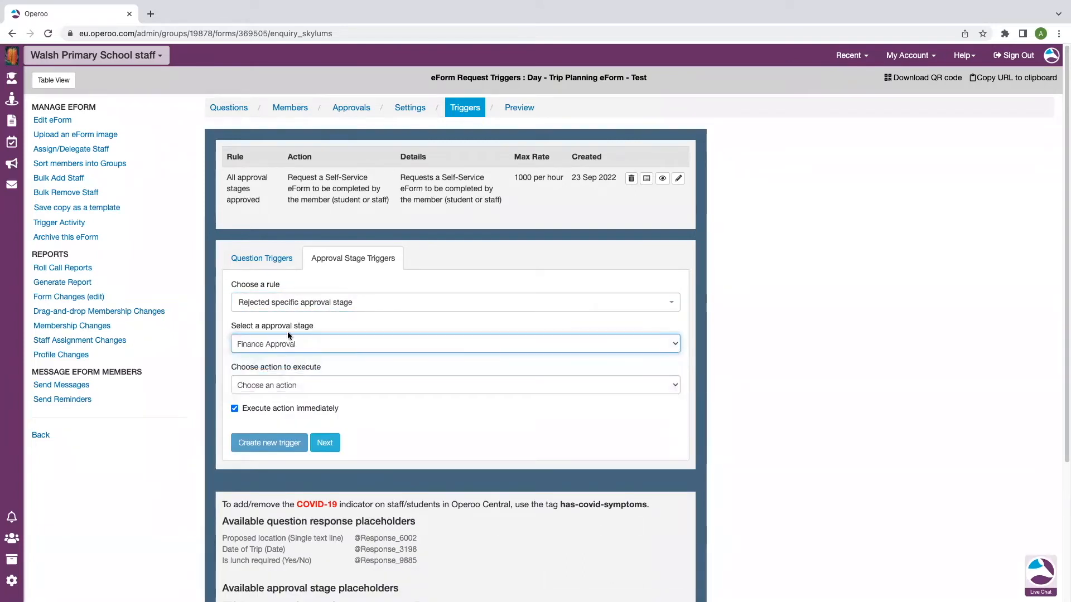
{"action": "left_click", "coordinate": [323, 384]}
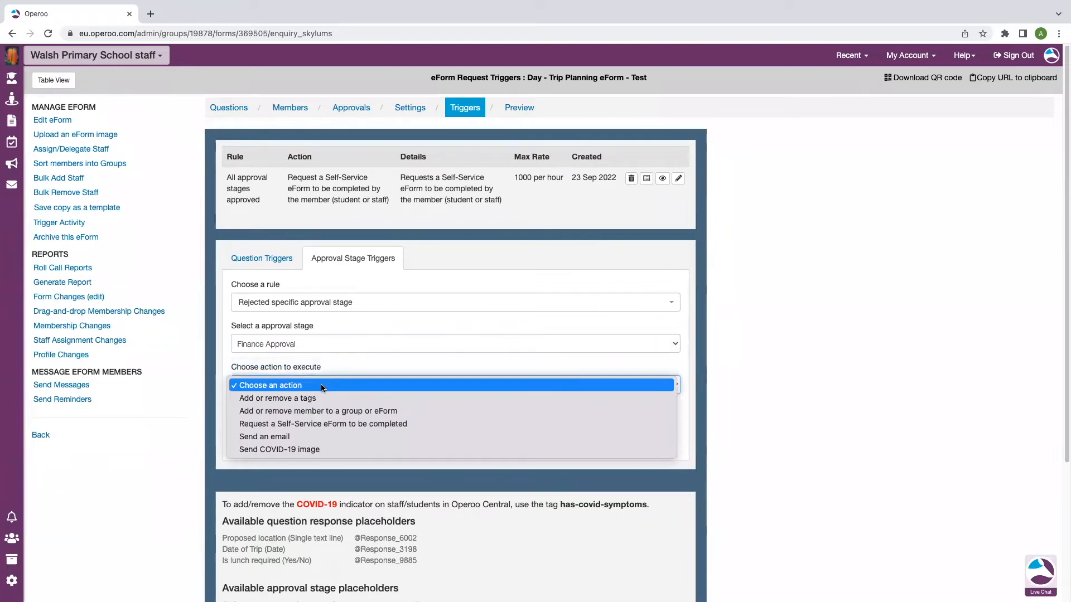
{"action": "left_click", "coordinate": [285, 438]}
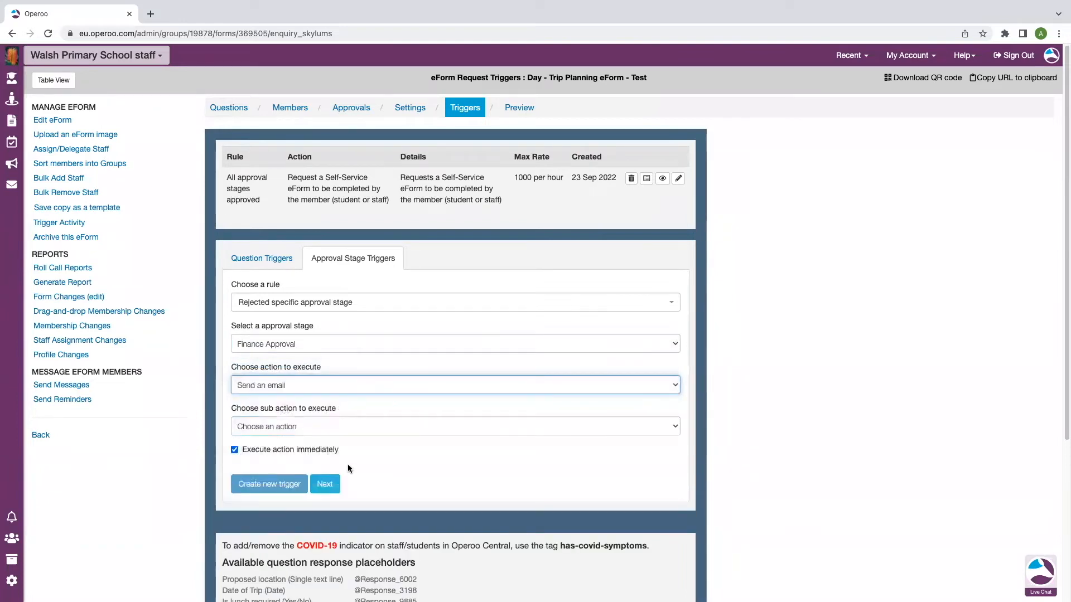
Set sub action 'Send an email to any address' and add the recipient's e-mail address in To
{"action": "left_click", "coordinate": [313, 425]}
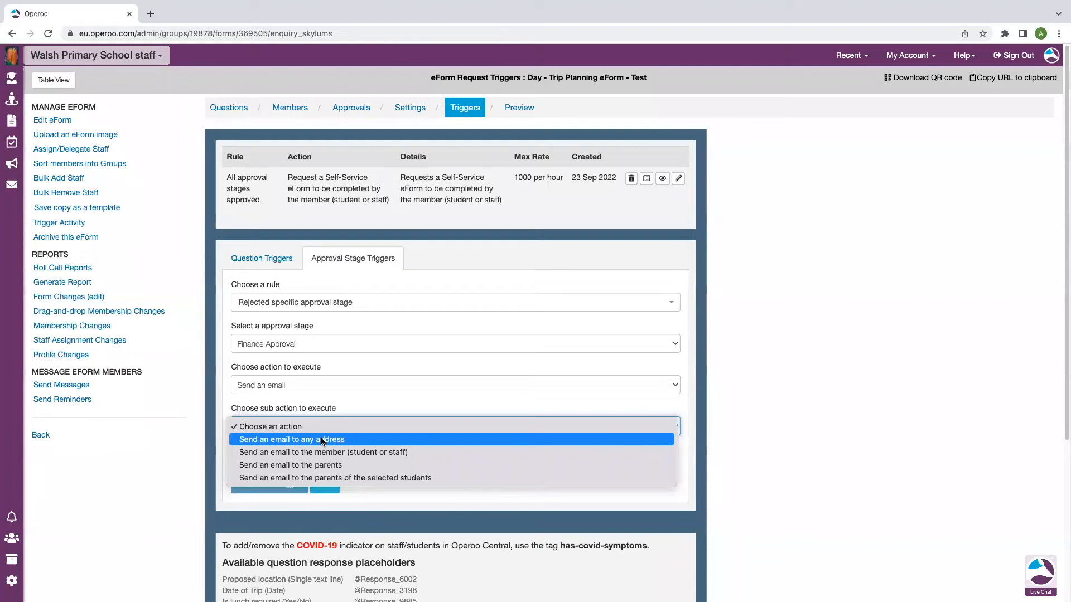
{"action": "left_click", "coordinate": [357, 440]}
{"action": "left_click", "coordinate": [303, 490]}
{"action": "left_click", "coordinate": [360, 468]}
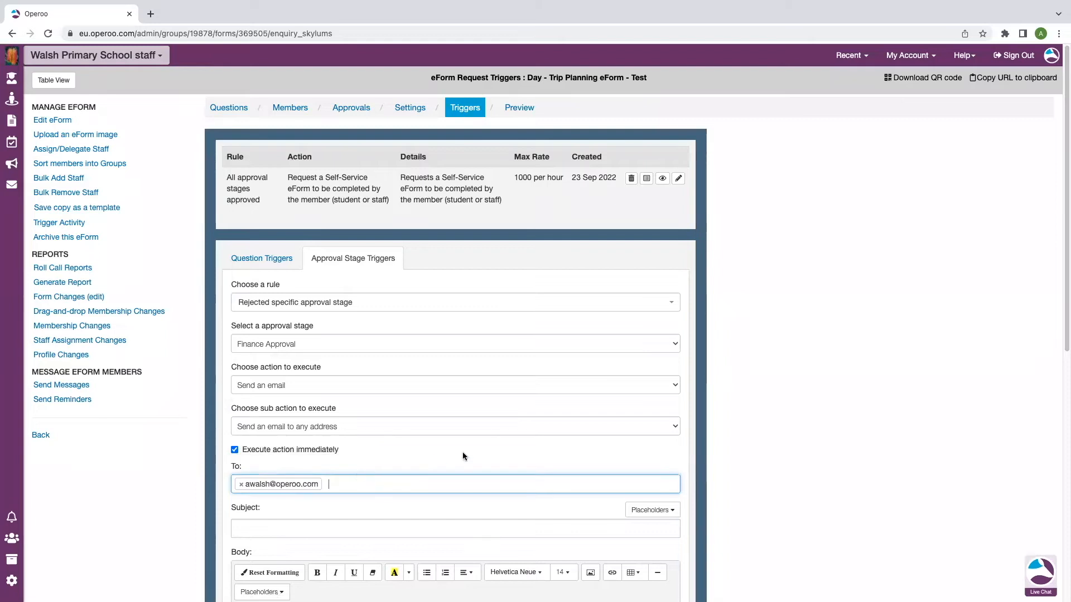
{"action": "scroll", "coordinate": [394, 468], "scroll_direction": "down", "scroll_amount": 2}
{"action": "left_click", "coordinate": [338, 426]}
{"action": "type", "text": "Trip eform t"}
{"action": "key", "text": "BackSpace"}
{"action": "key", "text": "BackSpace"}
{"action": "key", "text": "BackSpace"}
{"action": "key", "text": "BackSpace"}
{"action": "key", "text": "BackSpace"}
{"action": "key", "text": "BackSpace"}
{"action": "key", "text": "BackSpace"}
{"action": "type", "text": "Form to"}
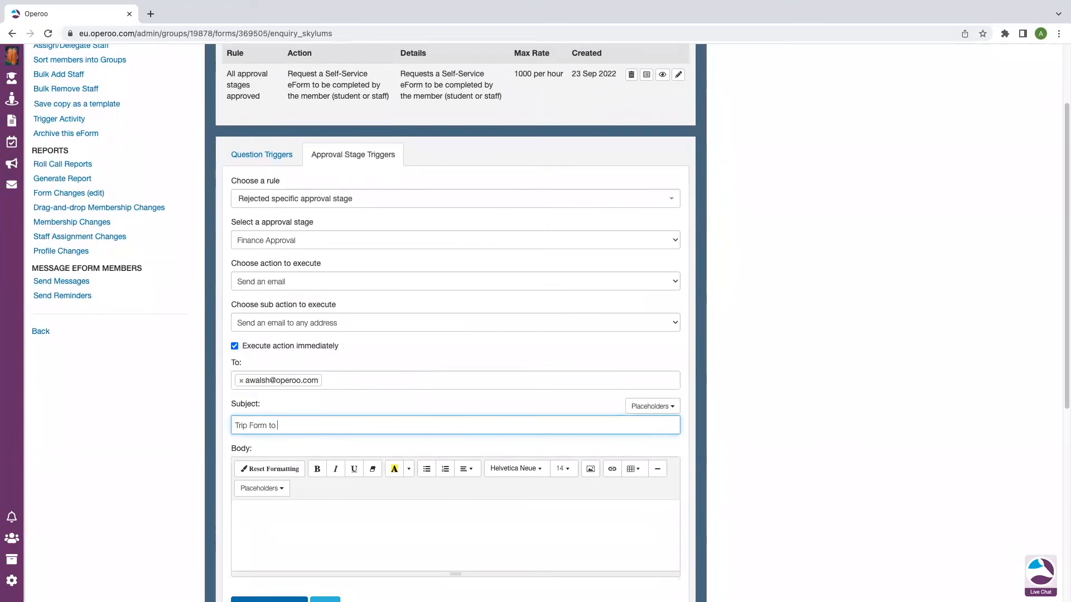
{"action": "left_click", "coordinate": [661, 406]}
{"action": "scroll", "coordinate": [651, 428], "scroll_direction": "down", "scroll_amount": 3}
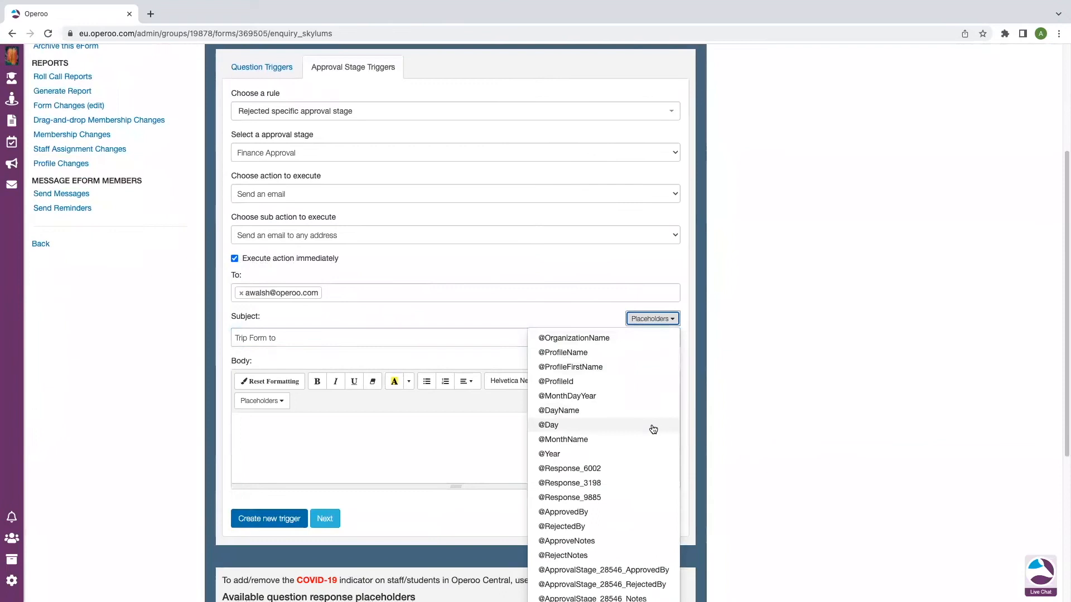
{"action": "left_click", "coordinate": [580, 467]}
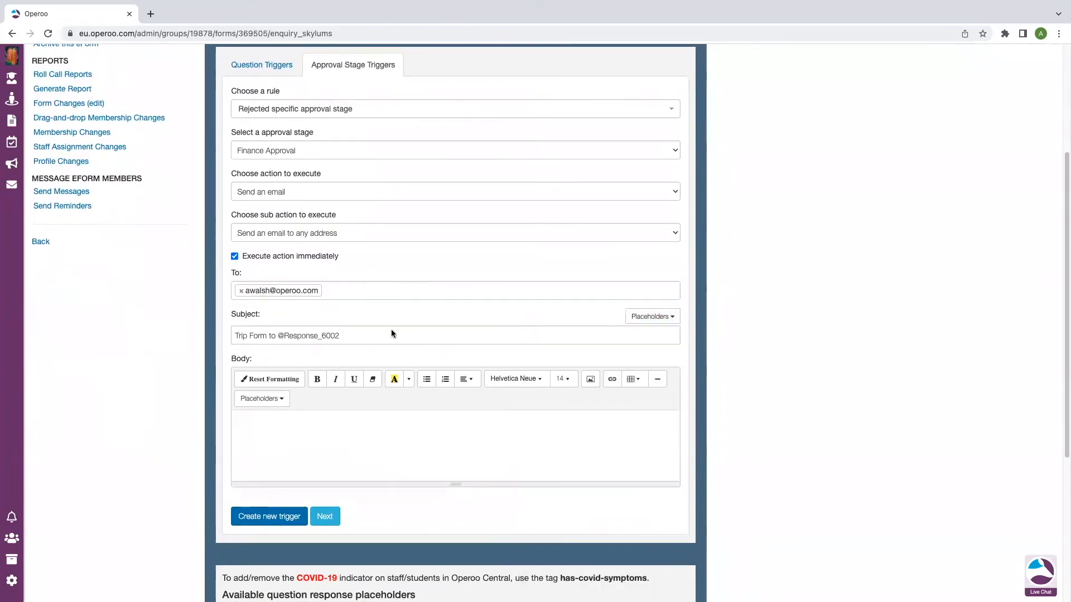
{"action": "left_click", "coordinate": [360, 334]}
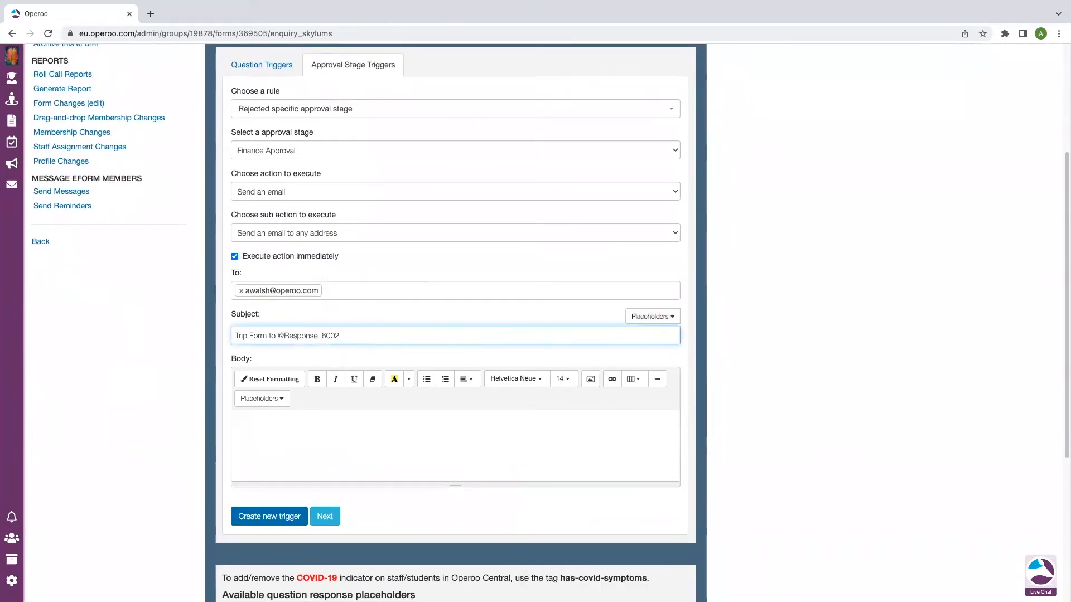
{"action": "type", "text": "on"}
{"action": "scroll", "coordinate": [387, 385], "scroll_direction": "down", "scroll_amount": 5}
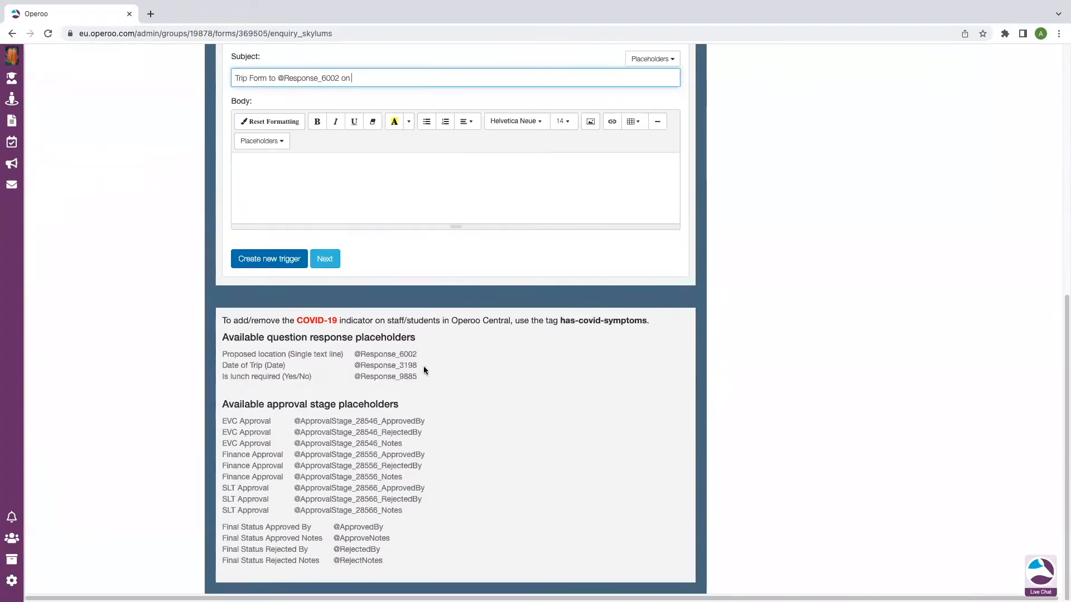
{"action": "scroll", "coordinate": [414, 373], "scroll_direction": "up", "scroll_amount": 4}
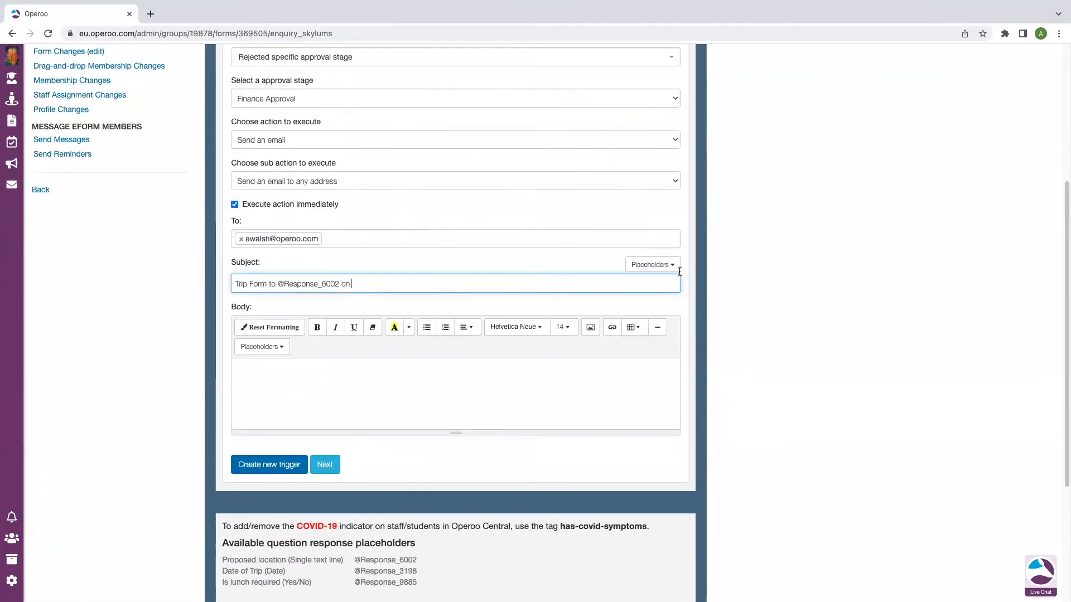
{"action": "left_click", "coordinate": [651, 264]}
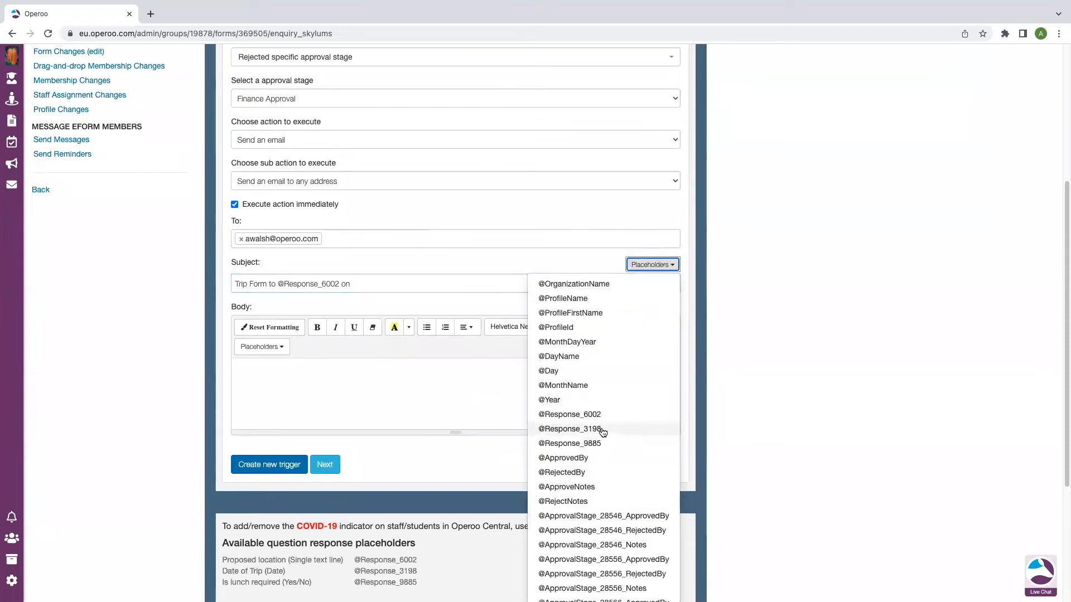
{"action": "left_click", "coordinate": [597, 429]}
{"action": "left_click", "coordinate": [490, 282]}
{"action": "type", "text": "nhas been"}
{"action": "key", "text": "BackSpace"}
{"action": "key", "text": "BackSpace"}
{"action": "key", "text": "BackSpace"}
{"action": "key", "text": "BackSpace"}
{"action": "key", "text": "BackSpace"}
{"action": "key", "text": "BackSpace"}
{"action": "key", "text": "BackSpace"}
{"action": "key", "text": "BackSpace"}
{"action": "key", "text": "BackSpace"}
{"action": "key", "text": "BackSpace"}
{"action": "type", "text": "has been rejecte"}
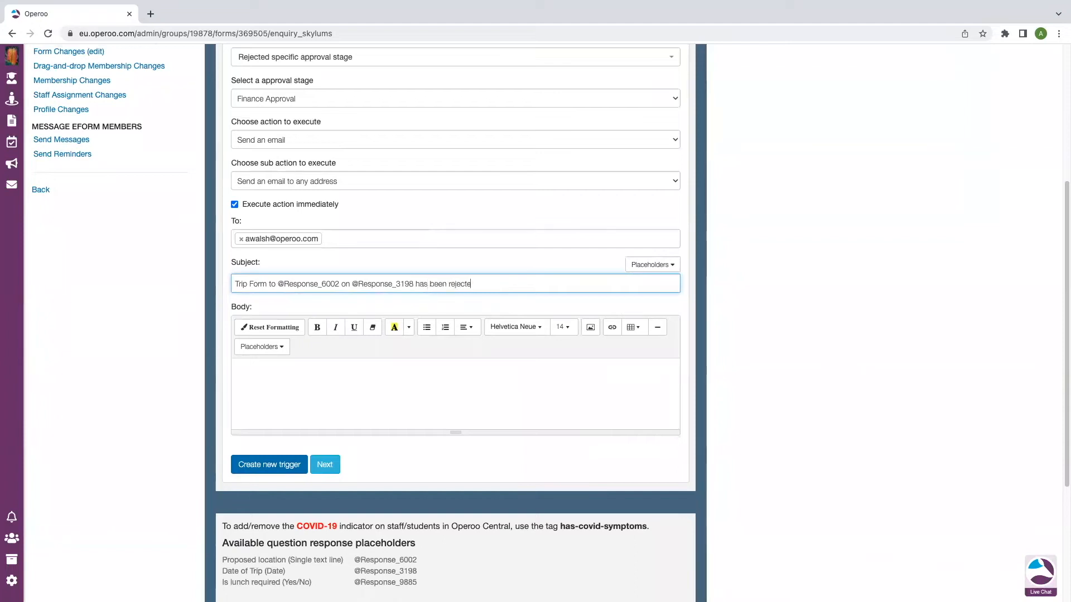
{"action": "type", "text": "d in the Finance Approal"}
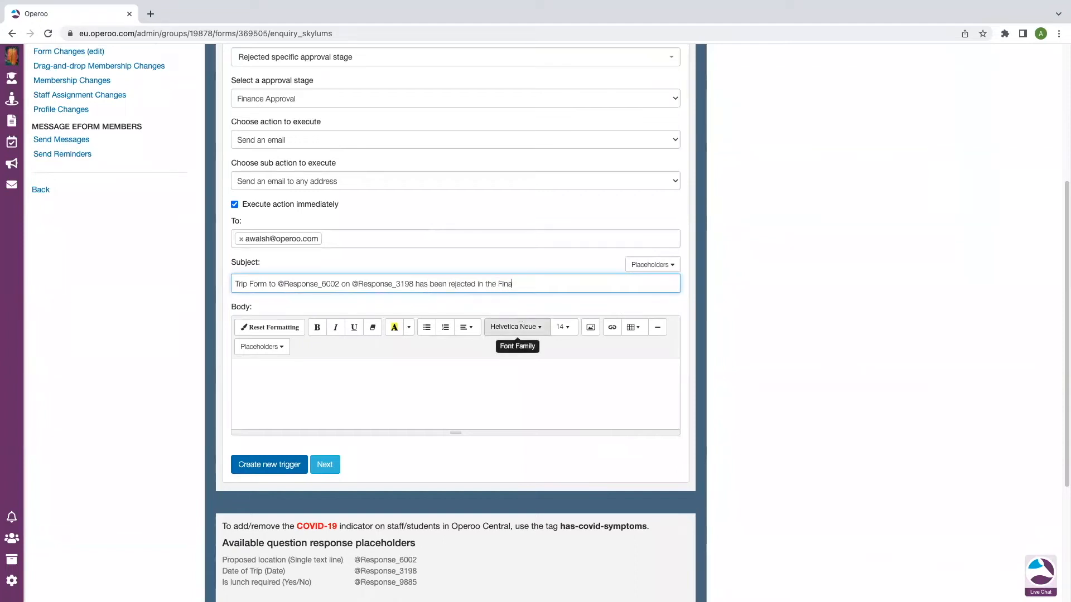
{"action": "key", "text": "BackSpace"}
{"action": "key", "text": "BackSpace"}
{"action": "type", "text": "val"}
{"action": "left_click_drag", "start_coordinate": [590, 283], "coordinate": [230, 291]}
{"action": "key", "text": "ctrl+c"}
Paste the subject into the email body as its opening sentence, ending with a period
{"action": "left_click", "coordinate": [272, 379]}
{"action": "key", "text": "ctrl+v"}
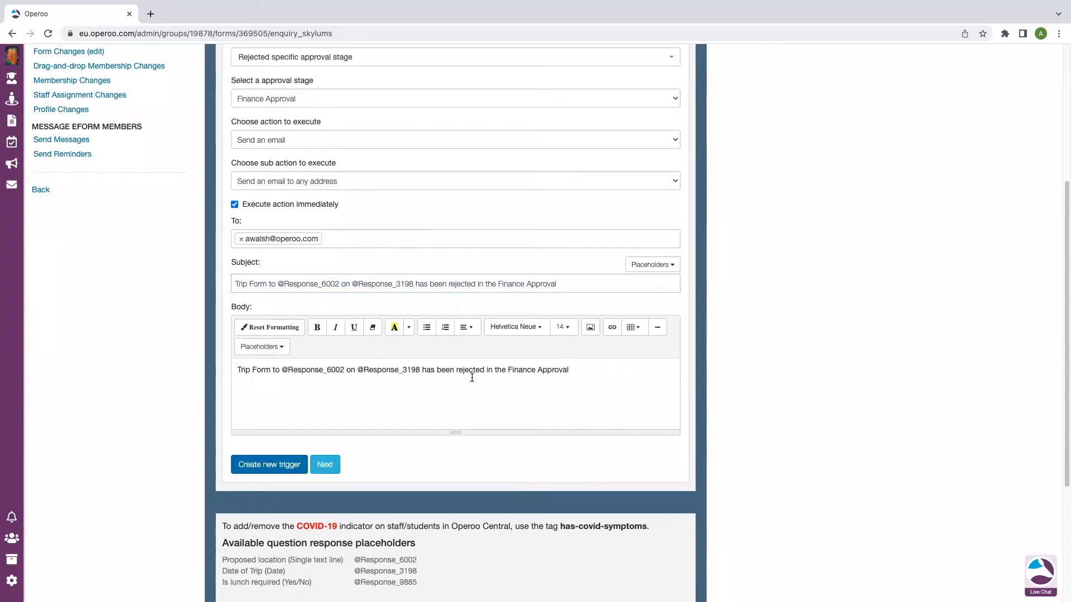
{"action": "type", "text": "."}
{"action": "key", "text": "Return"}
{"action": "key", "text": "Return"}
{"action": "scroll", "coordinate": [367, 403], "scroll_direction": "down", "scroll_amount": 3}
{"action": "scroll", "coordinate": [387, 446], "scroll_direction": "down", "scroll_amount": 4}
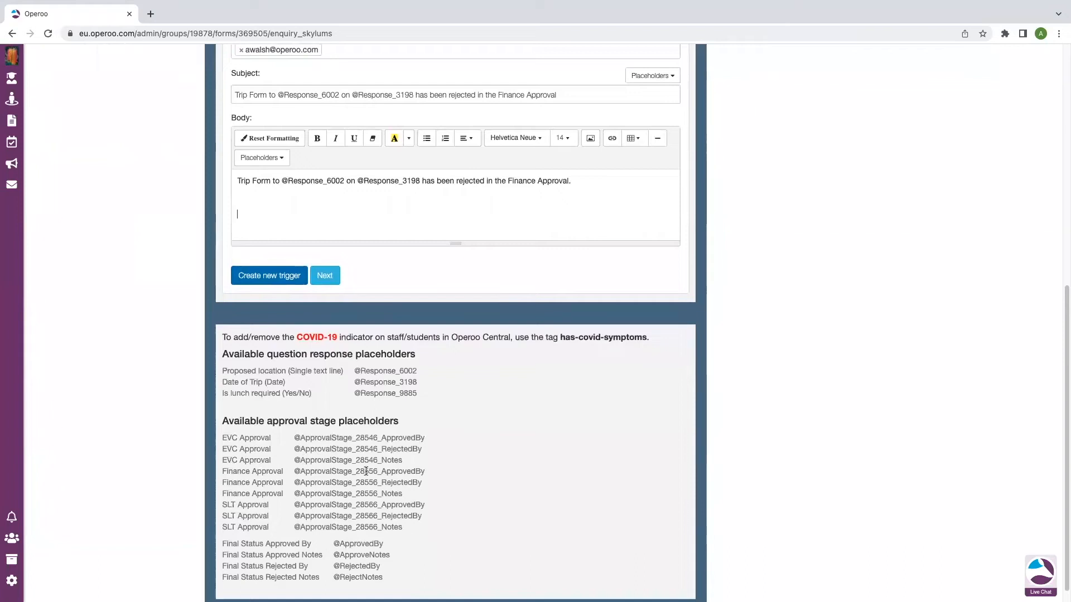
{"action": "left_click_drag", "start_coordinate": [426, 483], "coordinate": [305, 484]}
{"action": "left_click", "coordinate": [307, 484]}
{"action": "left_click", "coordinate": [262, 158]}
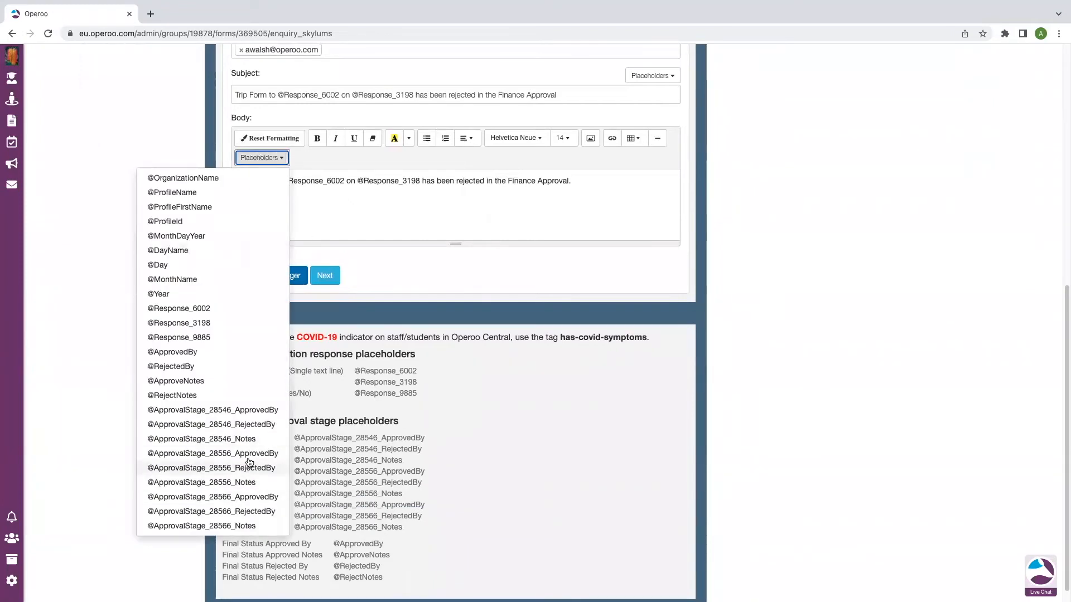
{"action": "left_click", "coordinate": [251, 474]}
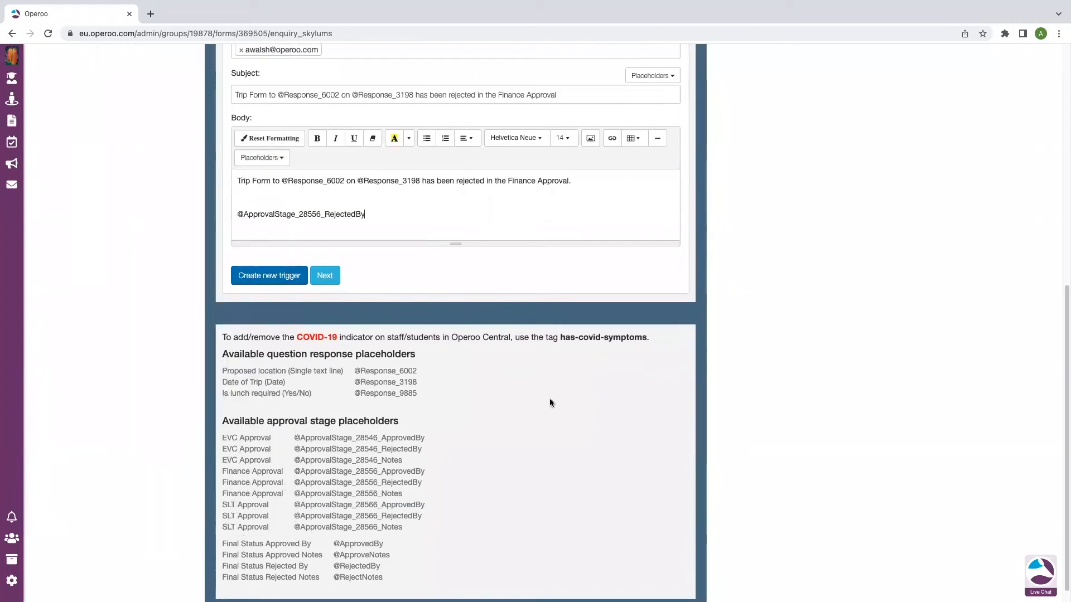
{"action": "type", "text": "The Form was "}
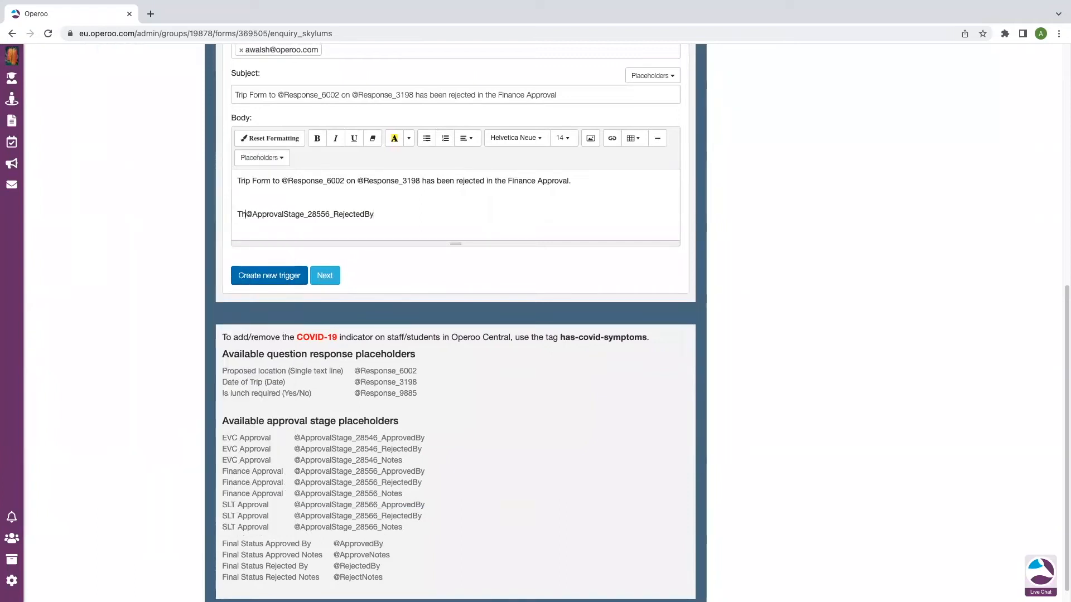
{"action": "type", "text": "rejected by"}
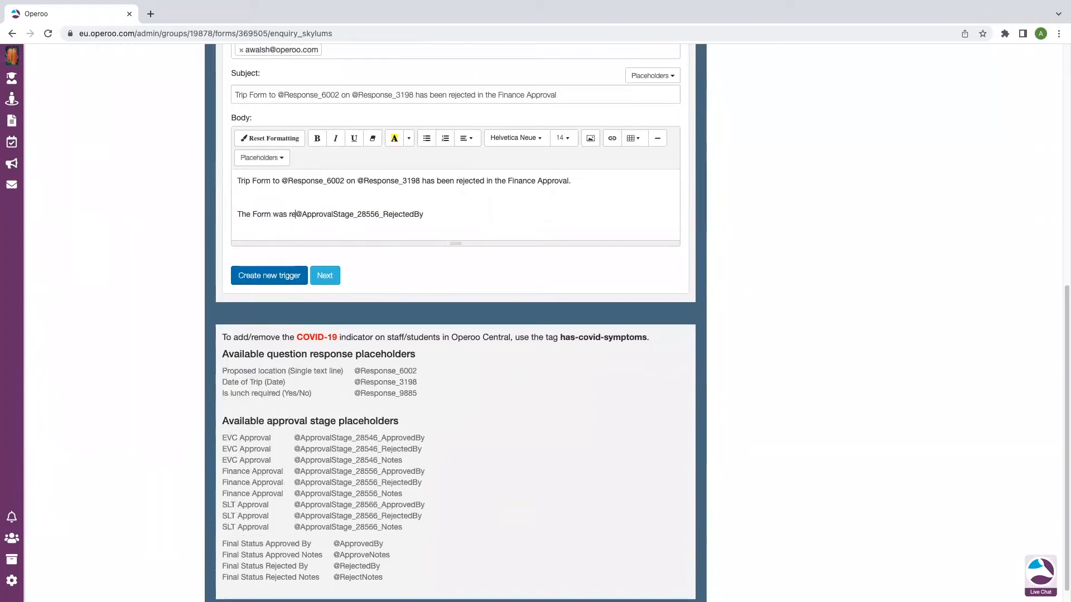
{"action": "type", "text": ":"}
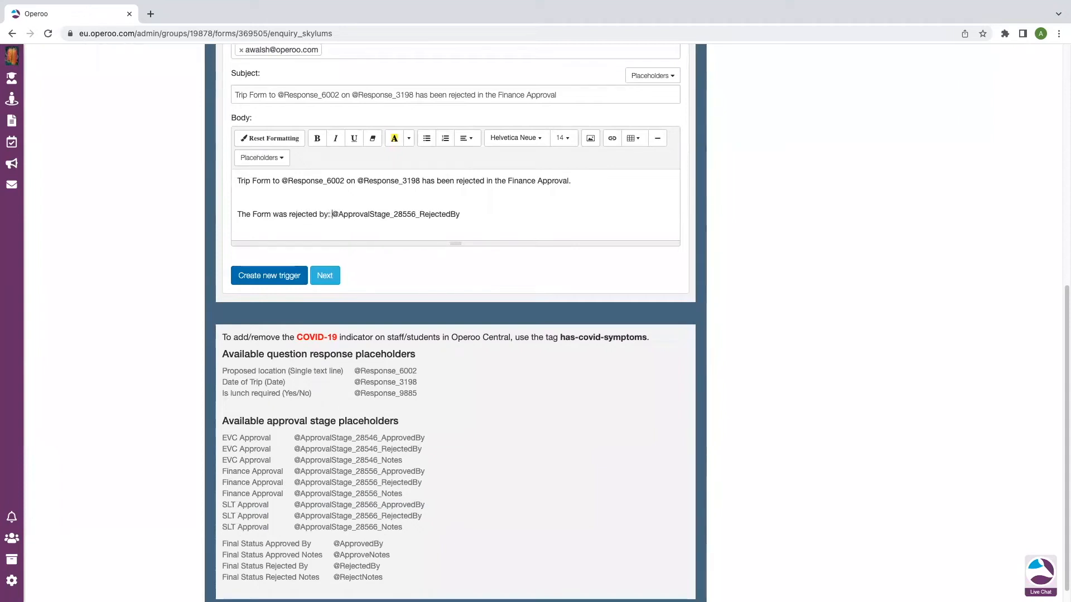
{"action": "left_click", "coordinate": [483, 216]}
{"action": "key", "text": "Return"}
{"action": "type", "text": "The reason"}
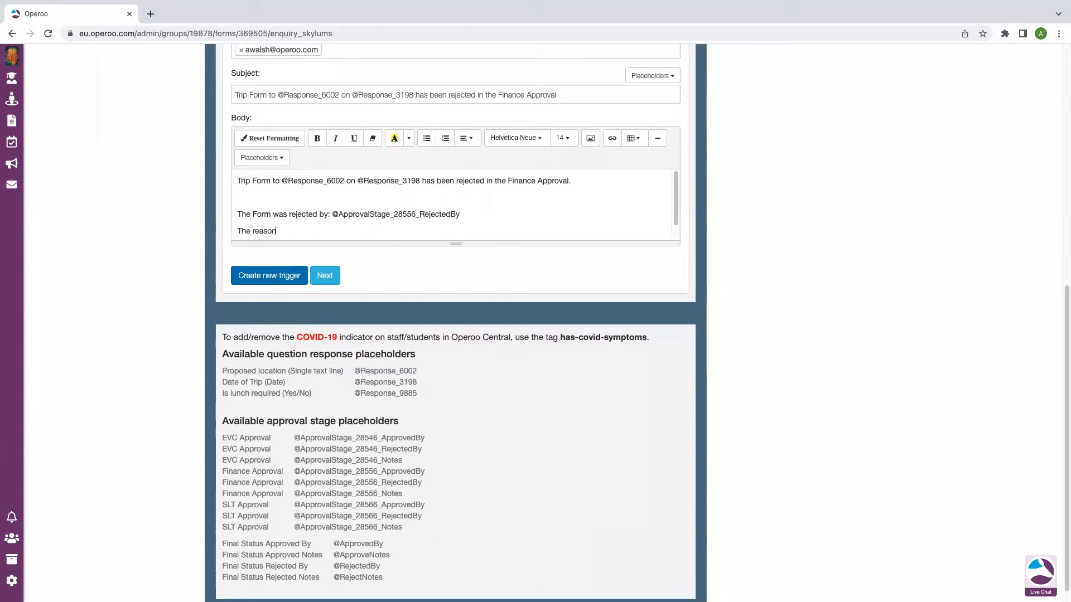
{"action": "type", "text": "s for the rejection was:"}
{"action": "left_click_drag", "start_coordinate": [402, 494], "coordinate": [223, 493]}
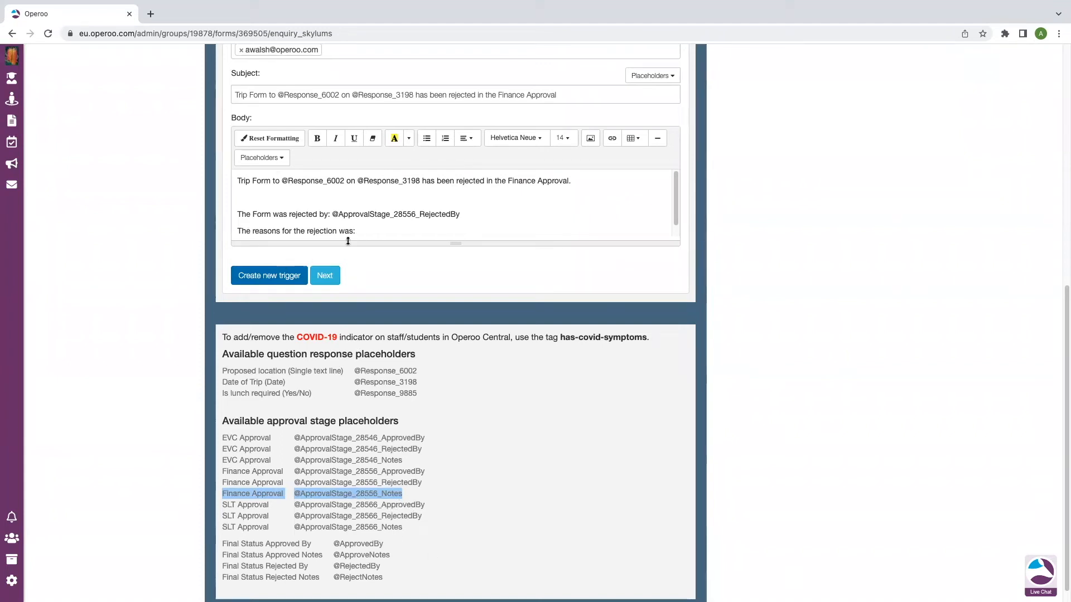
{"action": "left_click", "coordinate": [282, 196]}
{"action": "left_click", "coordinate": [278, 158]}
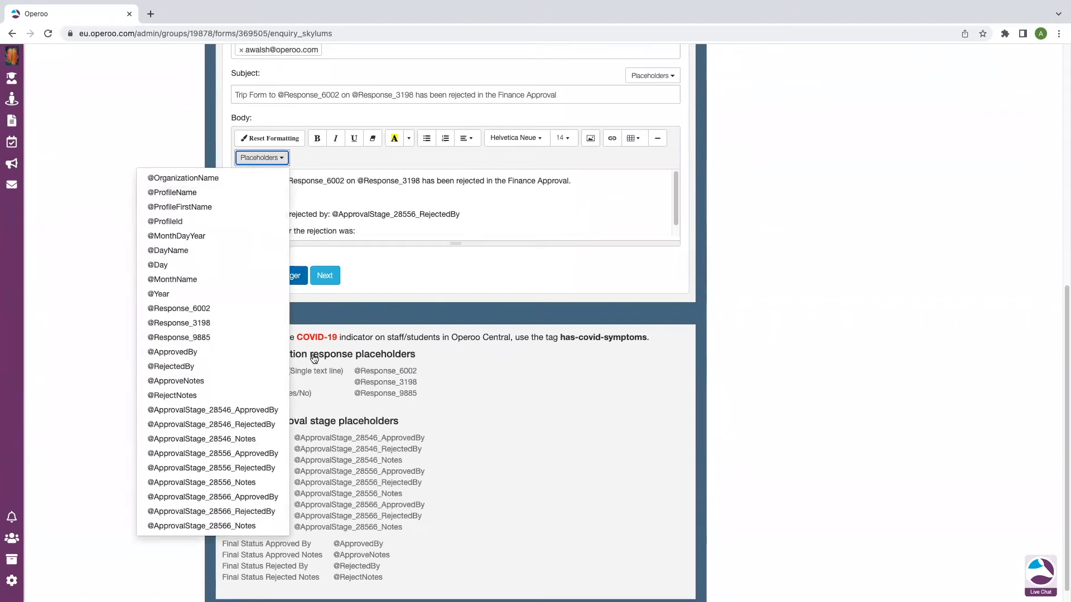
{"action": "left_click", "coordinate": [249, 525]}
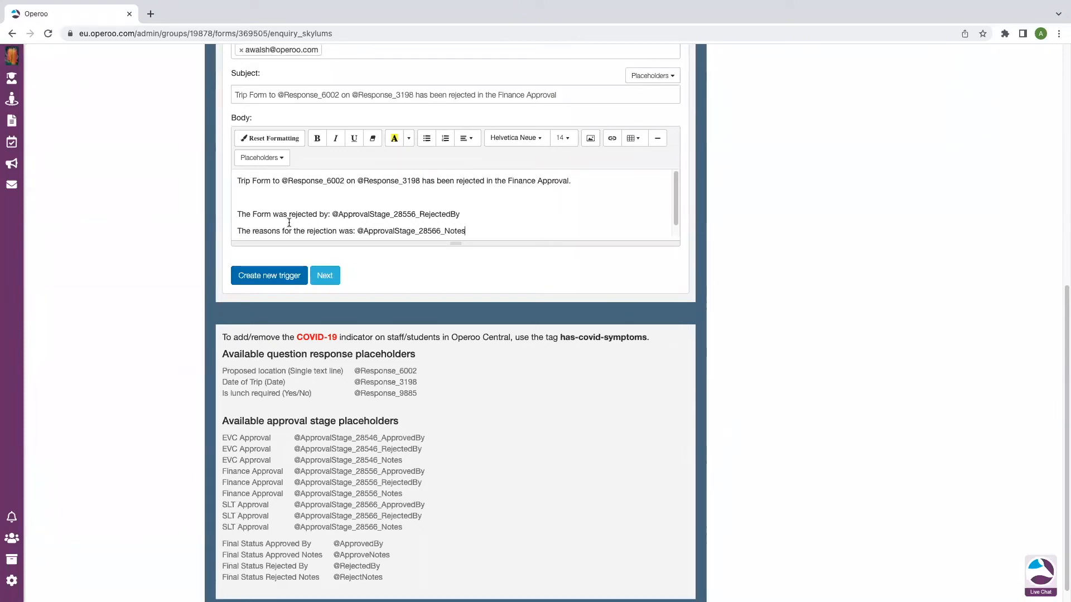
{"action": "left_click", "coordinate": [269, 275]}
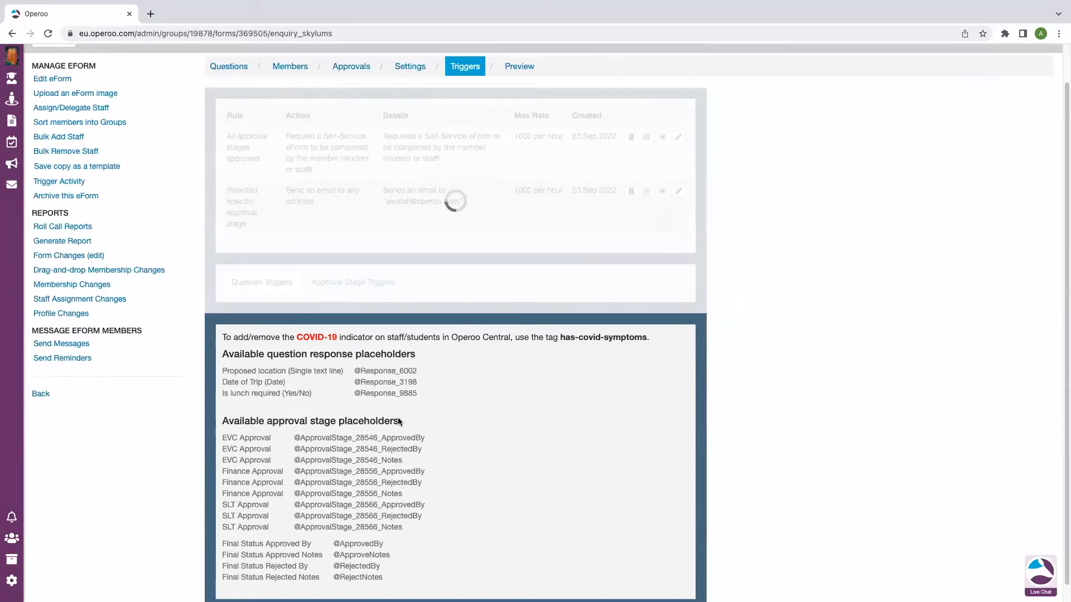
Choose rule 'All approval stages approved', action Send an email, sub action 'Send an email to any address'
{"action": "scroll", "coordinate": [483, 363], "scroll_direction": "up", "scroll_amount": 2}
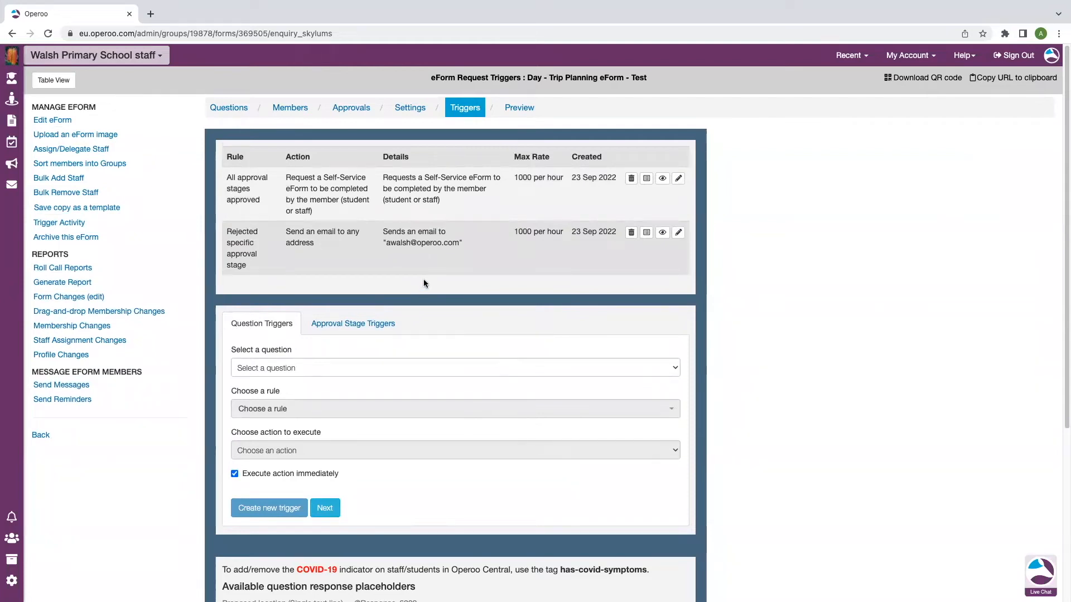
{"action": "left_click", "coordinate": [377, 326]}
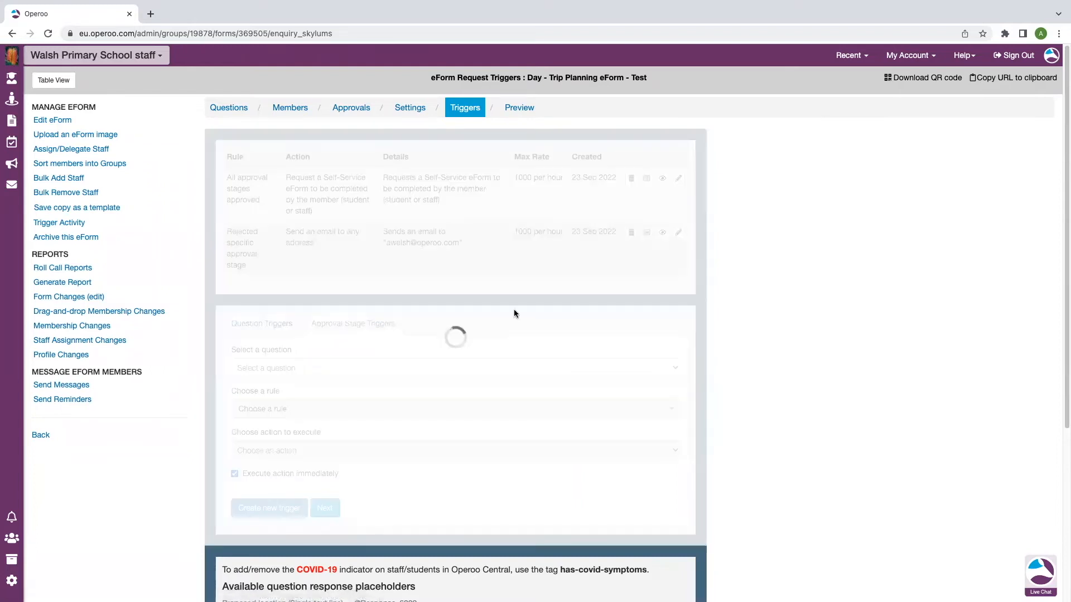
{"action": "left_click", "coordinate": [344, 368]}
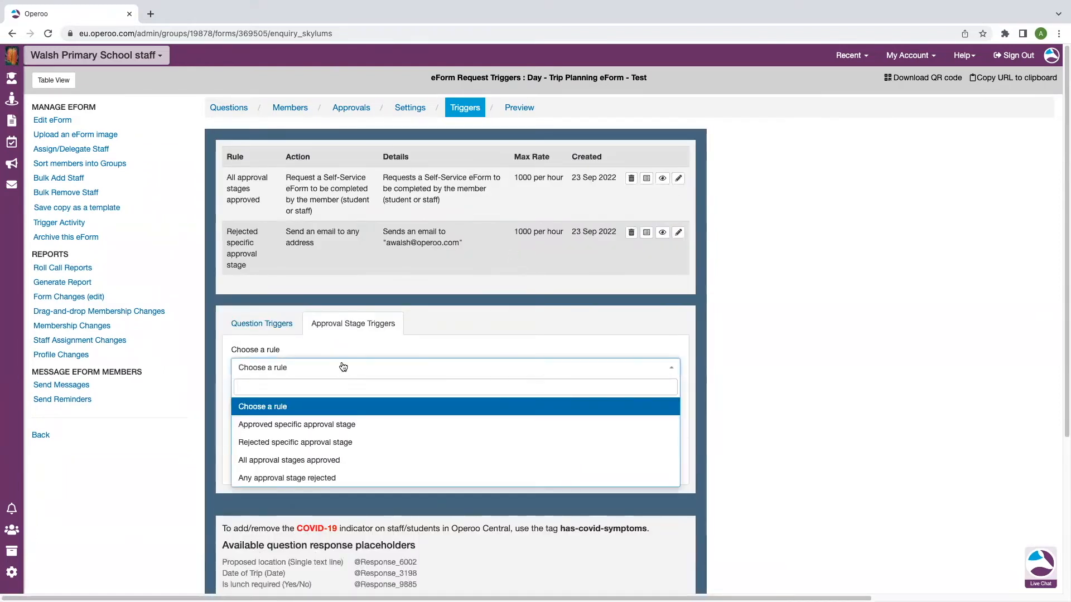
{"action": "left_click", "coordinate": [319, 462]}
{"action": "left_click", "coordinate": [353, 413]}
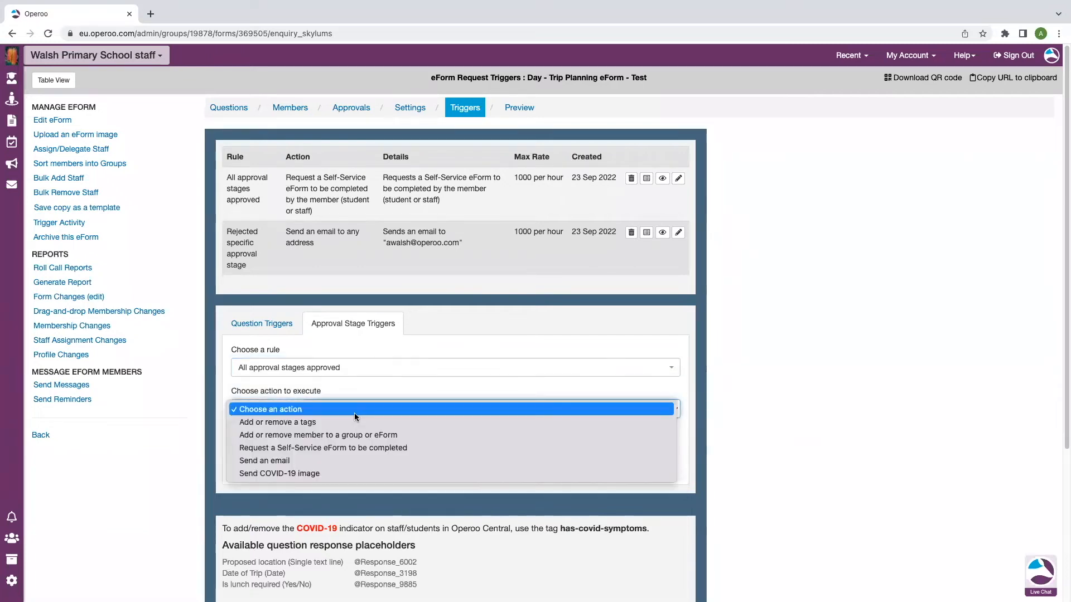
{"action": "left_click", "coordinate": [306, 461]}
{"action": "left_click", "coordinate": [309, 450]}
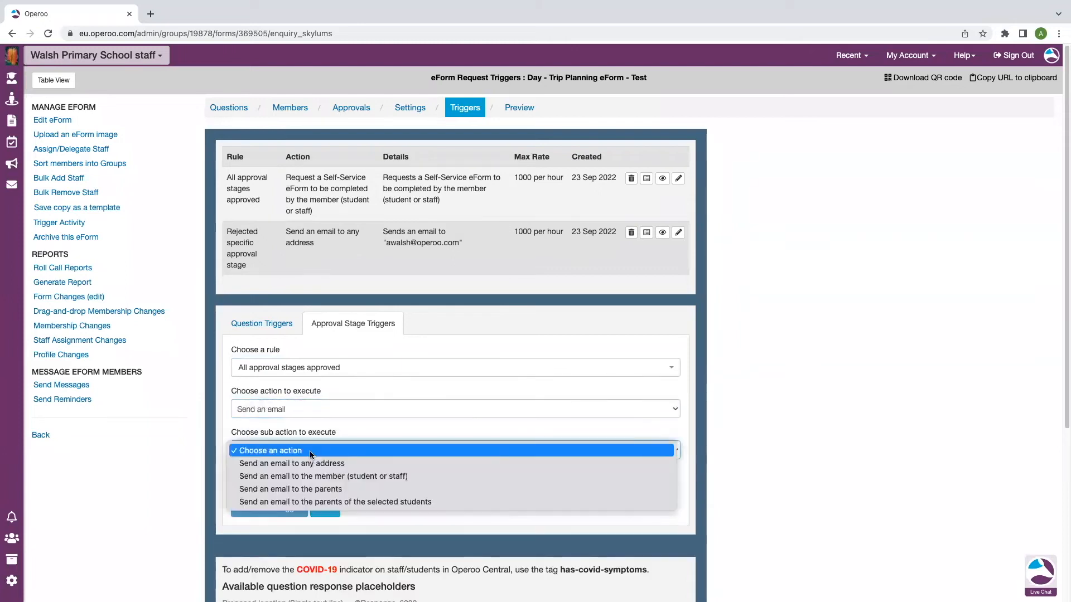
{"action": "left_click", "coordinate": [318, 467]}
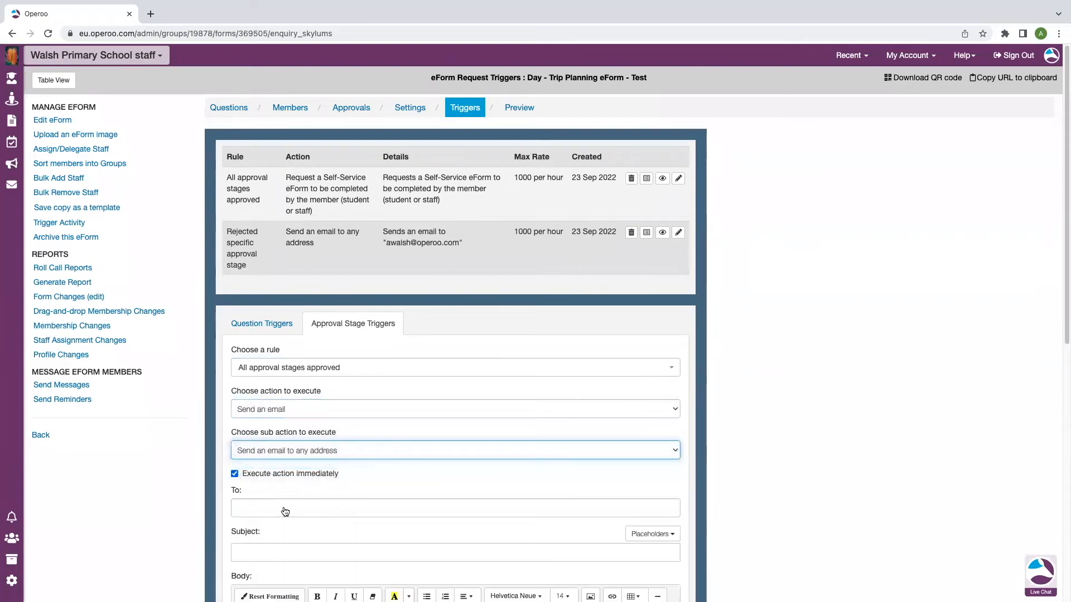
Enter the catering recipient's e-mail address in the To field
{"action": "left_click", "coordinate": [284, 508]}
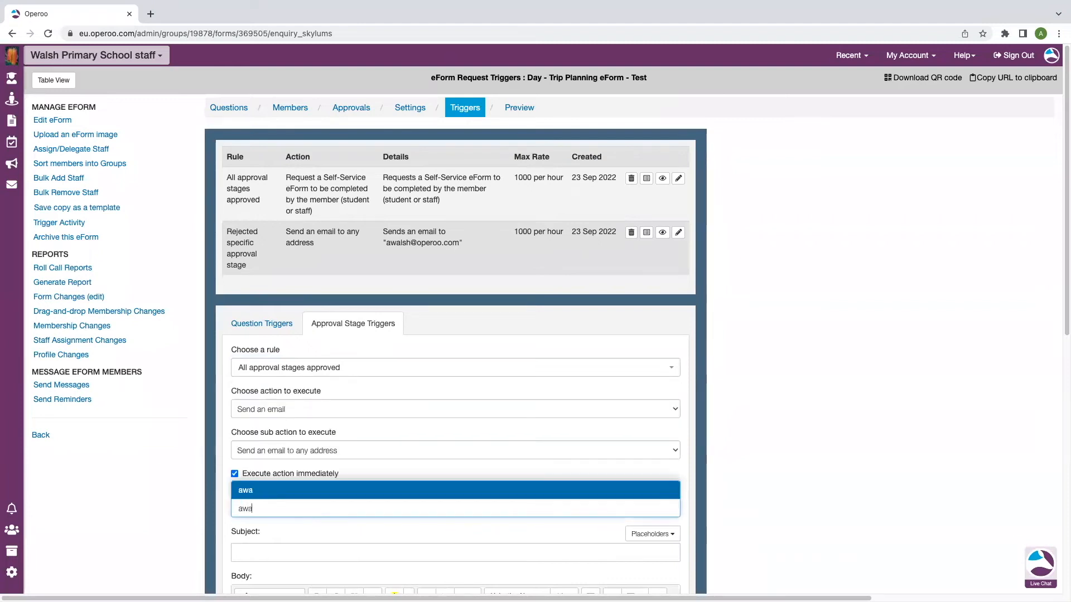
{"action": "left_click", "coordinate": [370, 490]}
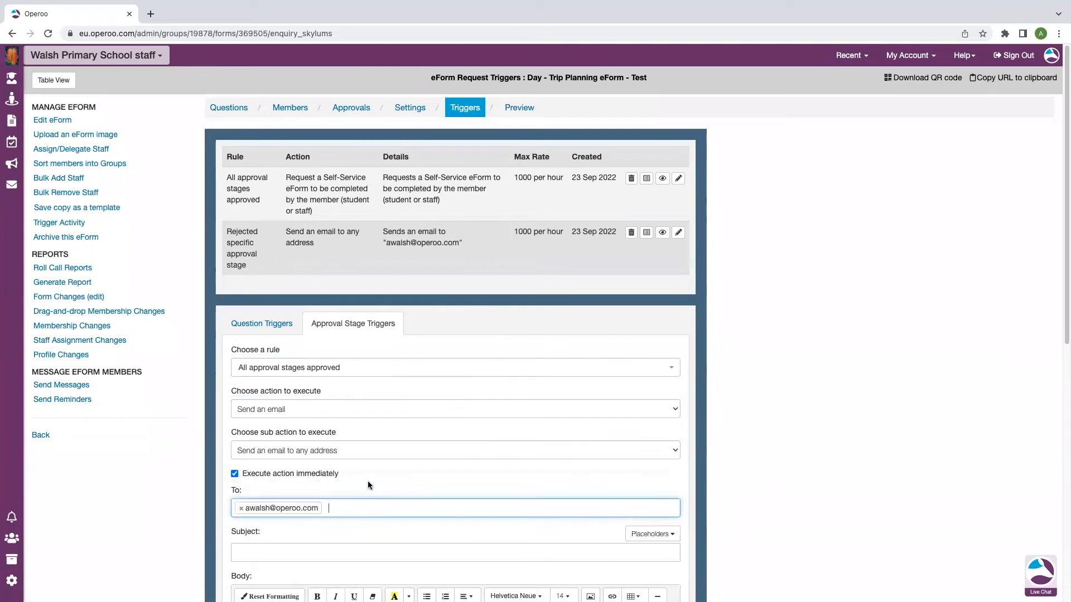
{"action": "scroll", "coordinate": [335, 491], "scroll_direction": "down", "scroll_amount": 4}
{"action": "left_click", "coordinate": [327, 329]}
{"action": "type", "text": "can"}
{"action": "key", "text": "BackSpace"}
{"action": "key", "text": "BackSpace"}
{"action": "key", "text": "BackSpace"}
{"action": "type", "text": "Caterin"}
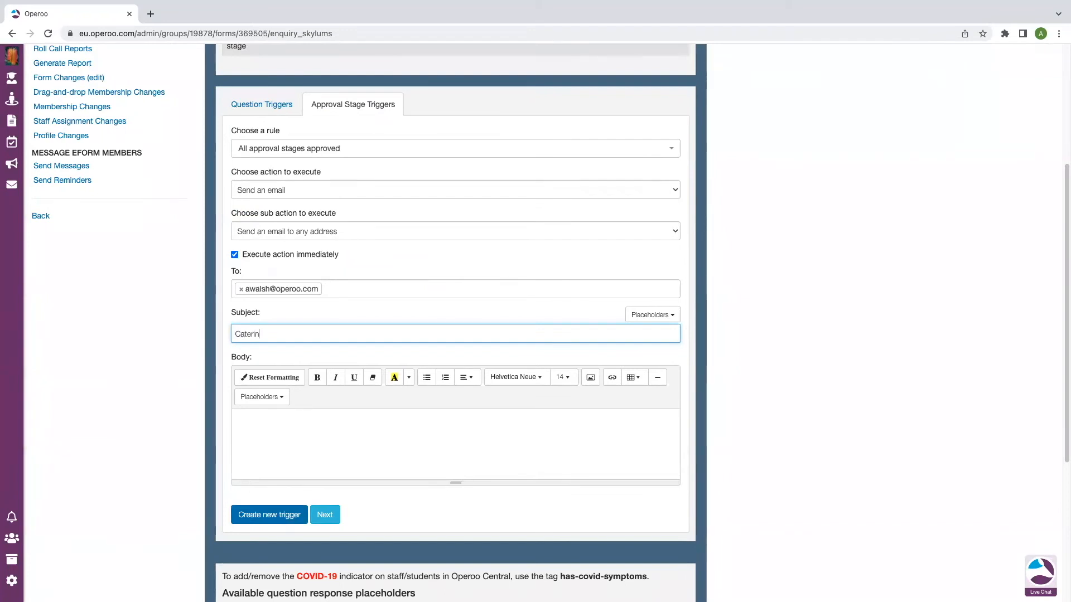
{"action": "type", "text": "g required"}
{"action": "scroll", "coordinate": [368, 363], "scroll_direction": "down", "scroll_amount": 1}
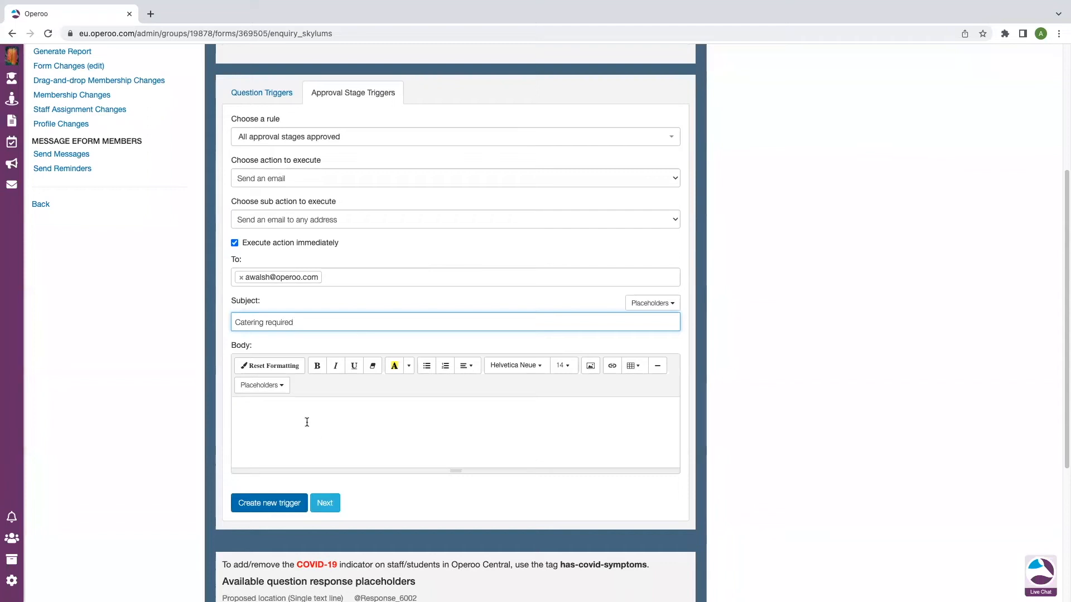
{"action": "type", "text": "- date"}
{"action": "double_click", "coordinate": [307, 322]}
{"action": "type", "text": "for"}
{"action": "scroll", "coordinate": [463, 427], "scroll_direction": "down", "scroll_amount": 5}
{"action": "scroll", "coordinate": [400, 393], "scroll_direction": "up", "scroll_amount": 1}
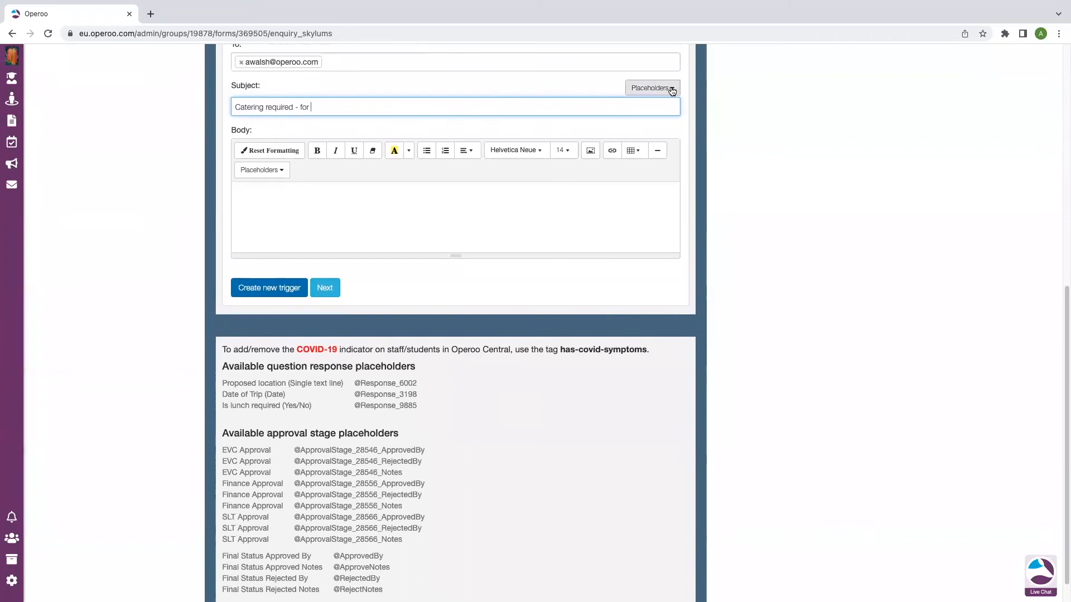
{"action": "left_click", "coordinate": [672, 89]}
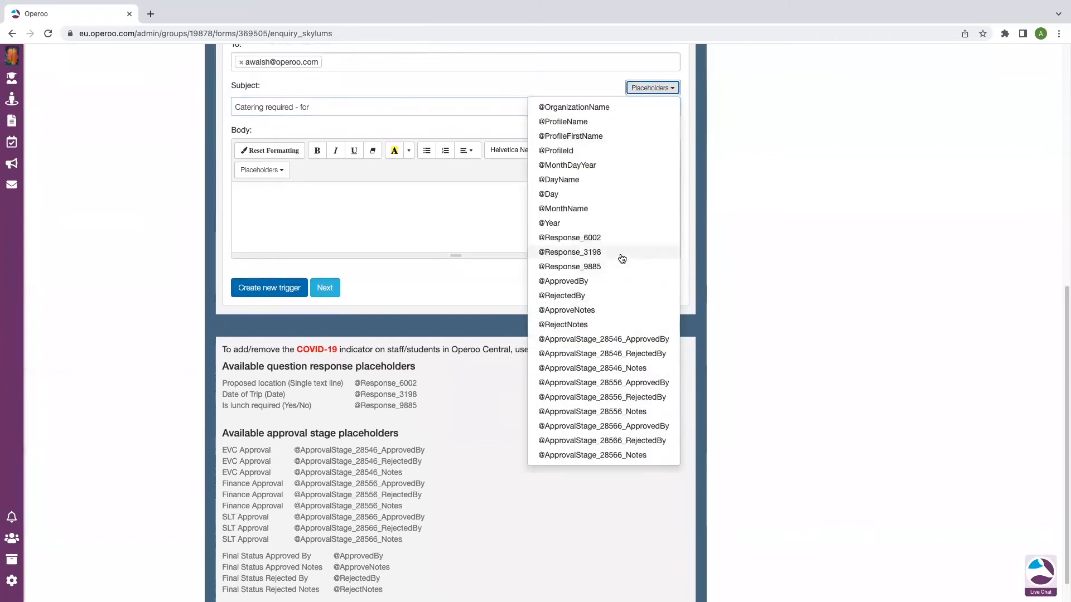
{"action": "left_click", "coordinate": [622, 254]}
Type the body text 'Lunch is required on the'
{"action": "left_click", "coordinate": [304, 193]}
{"action": "type", "text": "Lunch is reui"}
{"action": "key", "text": "BackSpace"}
{"action": "type", "text": "quired on the"}
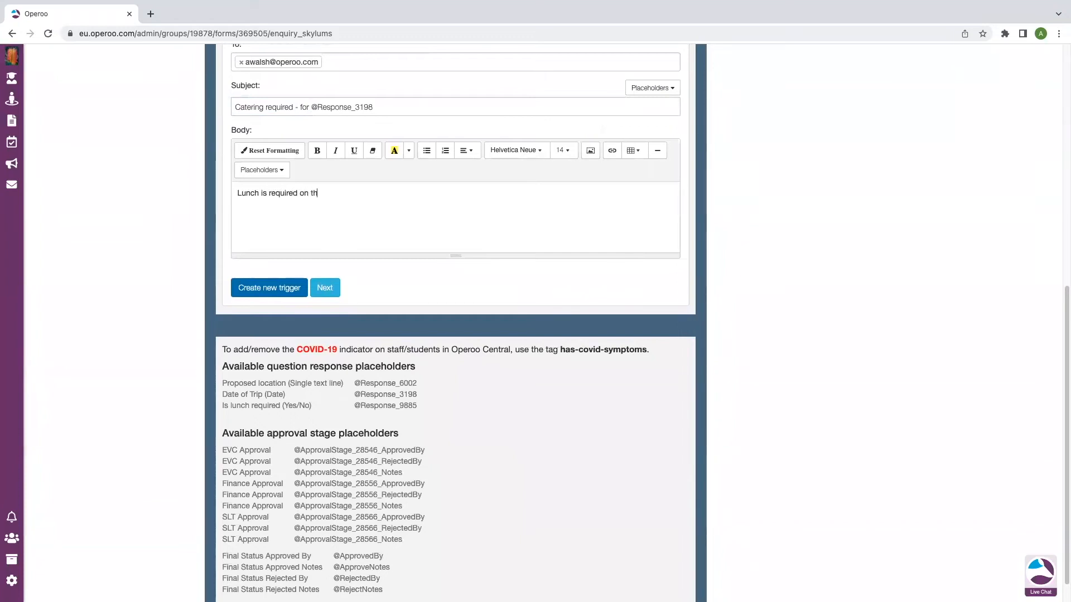
{"action": "left_click", "coordinate": [651, 89]}
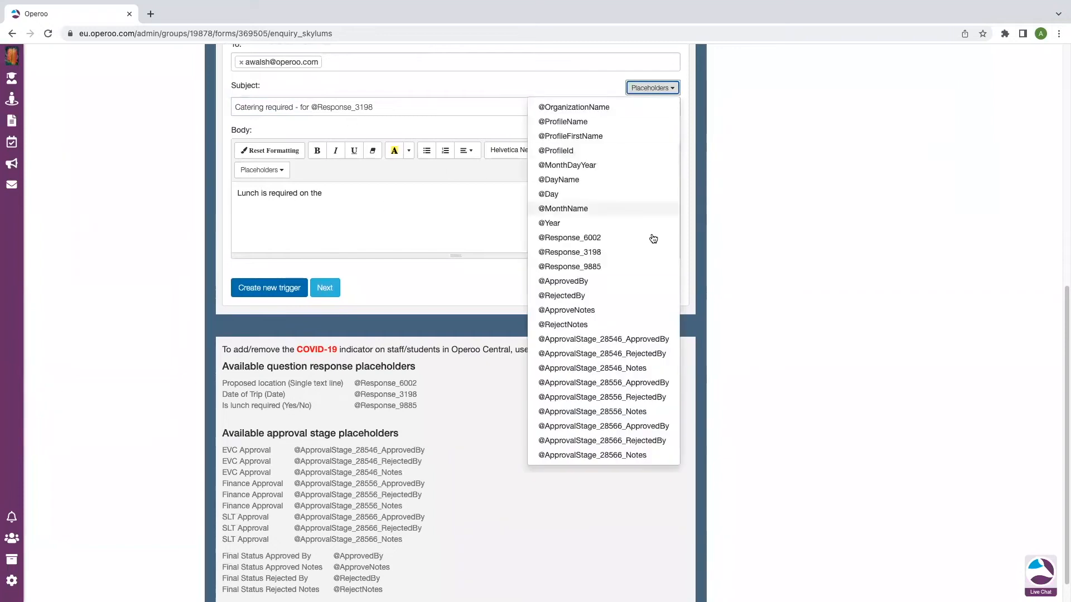
{"action": "left_click", "coordinate": [610, 253]}
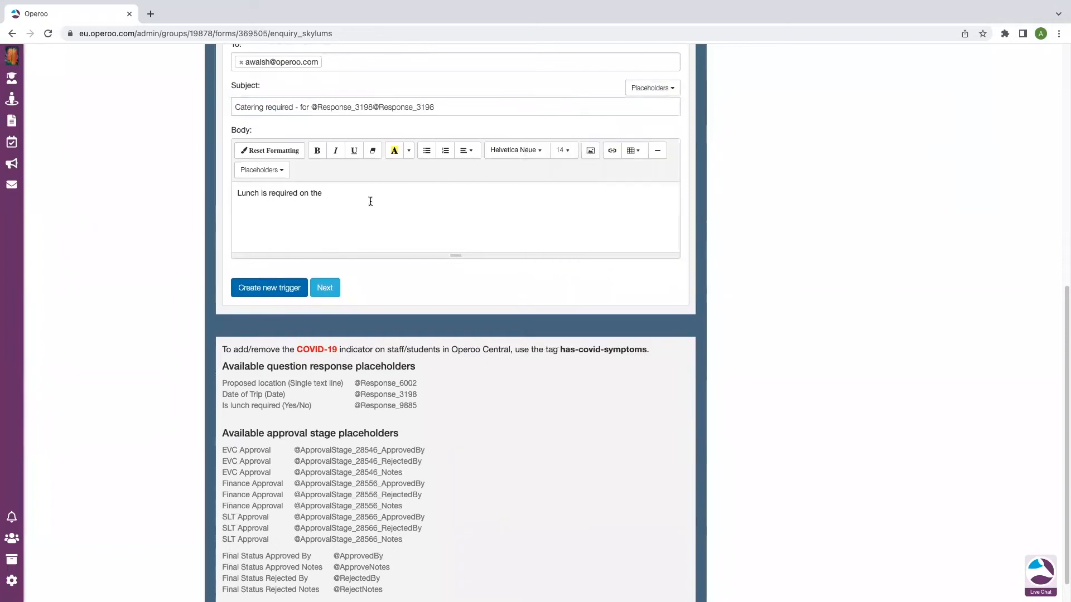
{"action": "double_click", "coordinate": [375, 107]}
{"action": "key", "text": "super+c"}
{"action": "right_click", "coordinate": [423, 106]}
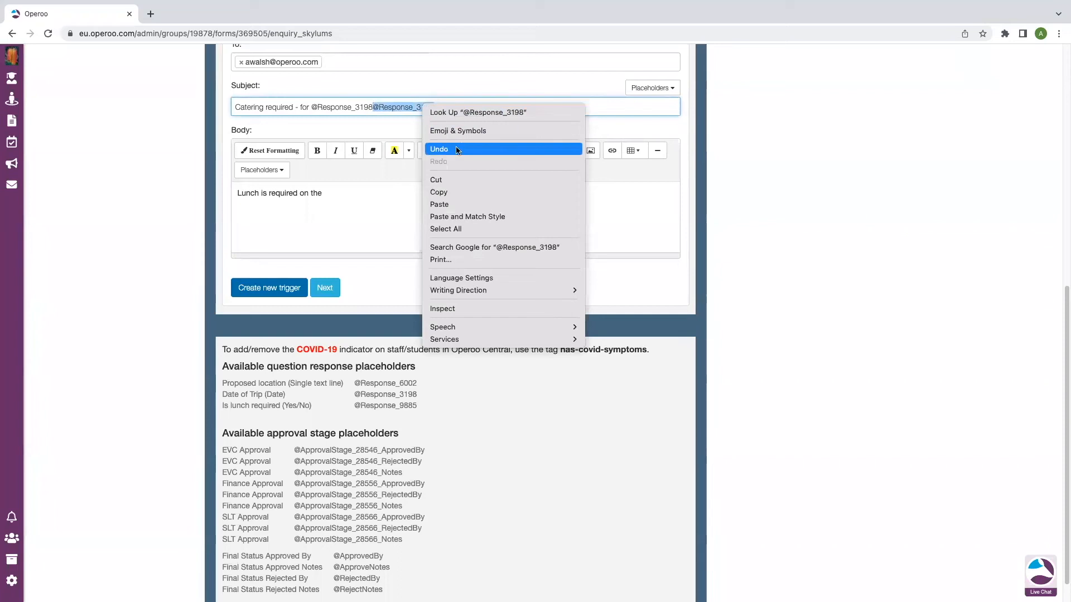
{"action": "left_click", "coordinate": [436, 180]}
{"action": "left_click", "coordinate": [351, 193]}
{"action": "type", "text": "v"}
{"action": "key", "text": "BackSpace"}
{"action": "key", "text": "super+v"}
Dismiss the placeholder popup and create the catering email trigger
{"action": "left_click", "coordinate": [427, 239]}
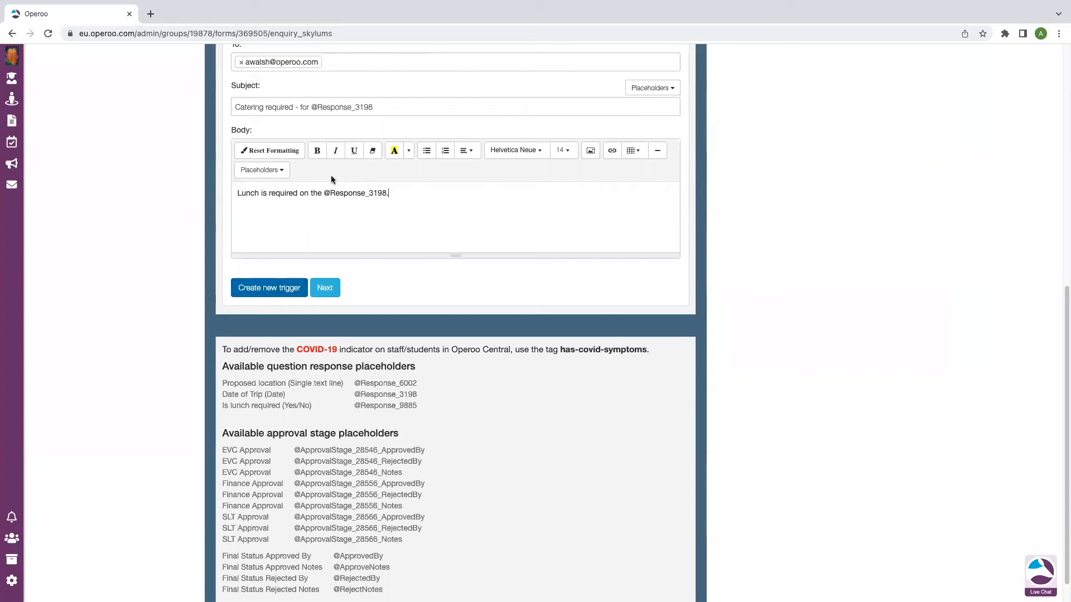
{"action": "left_click", "coordinate": [277, 288]}
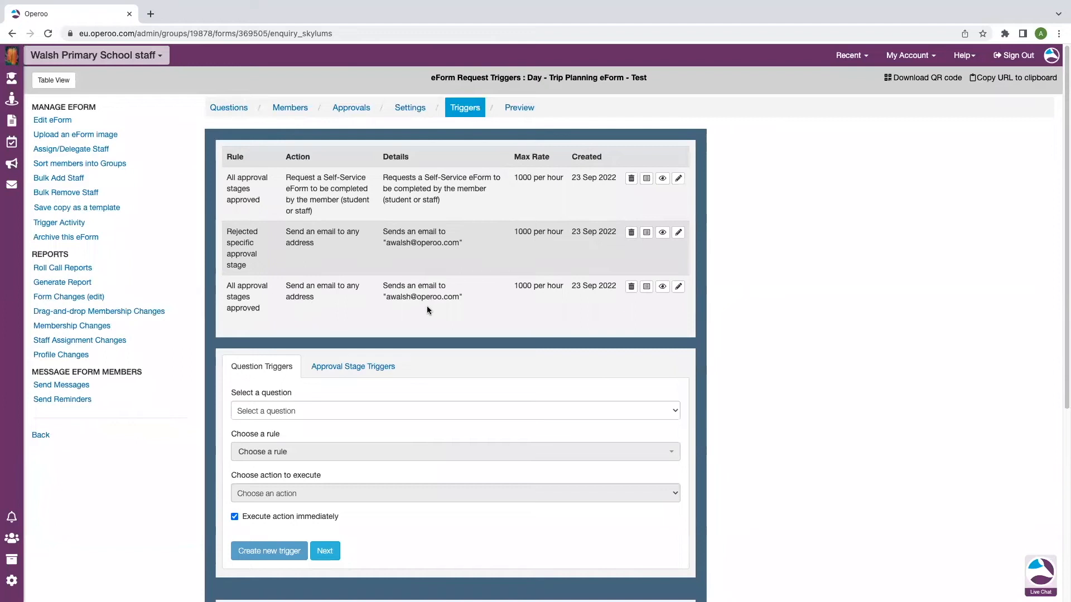
Preview the trip planning eForm, then switch to the linked Operoo Central account
{"action": "left_click", "coordinate": [522, 109]}
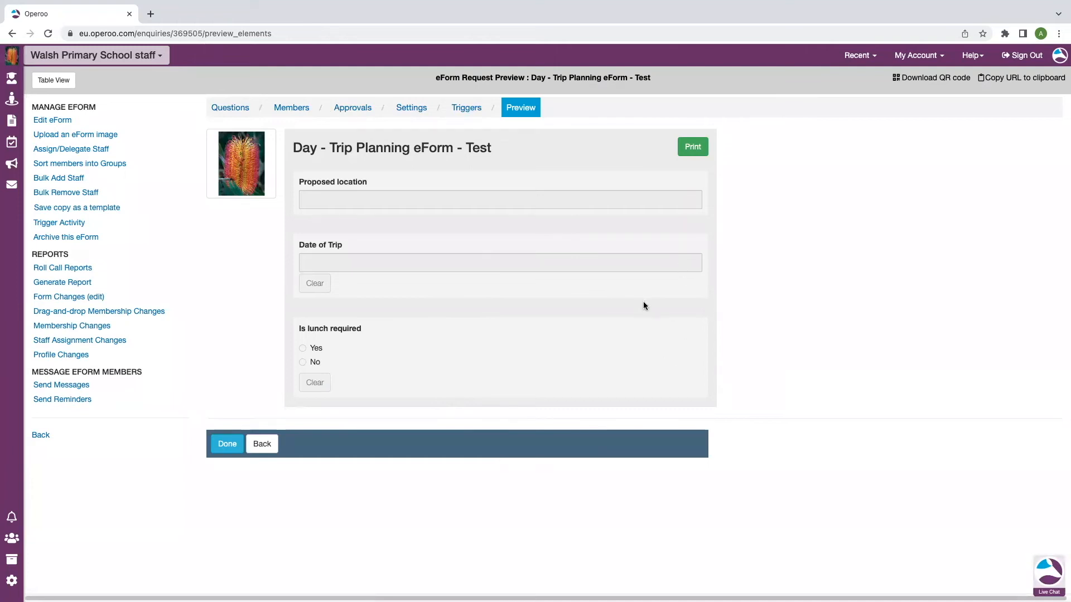
{"action": "left_click", "coordinate": [148, 55]}
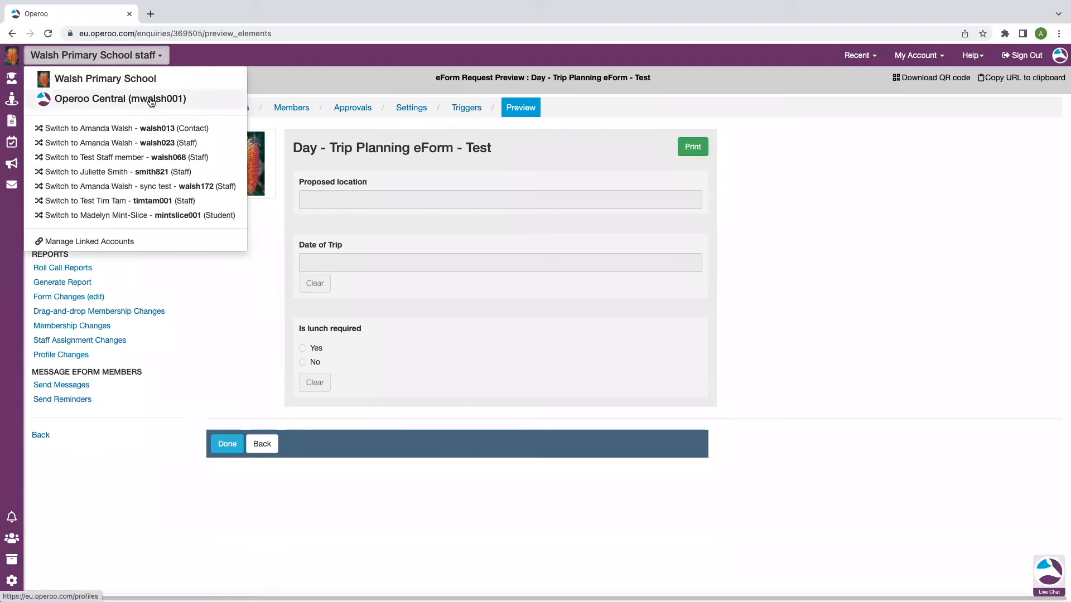
{"action": "left_click", "coordinate": [108, 100]}
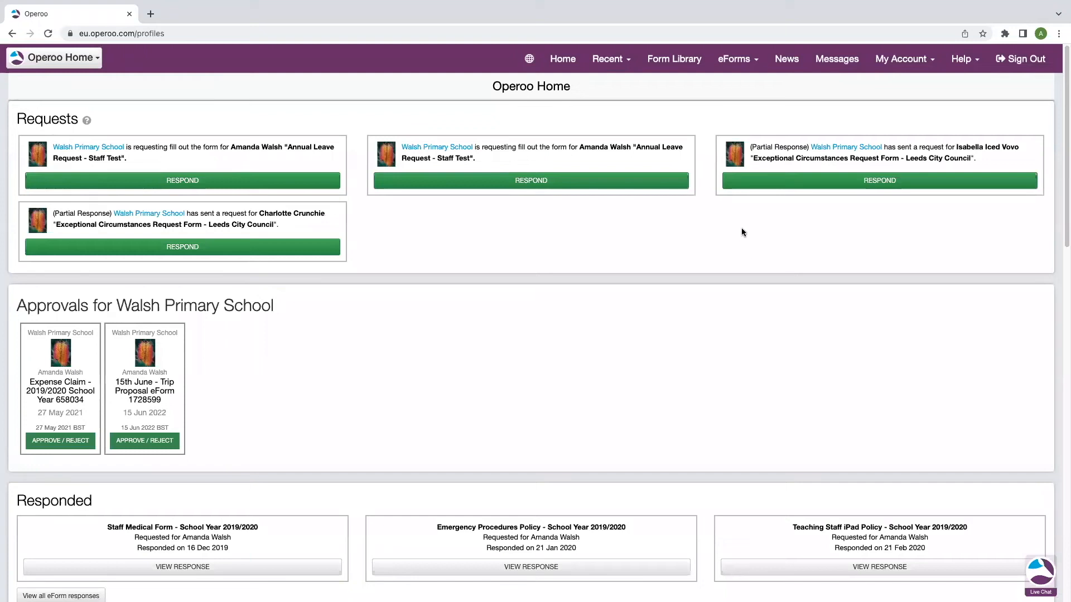
Start a Day - Trip Planning eForm - Test submission from Staff Trip Approval Forms in the Form Library
{"action": "left_click", "coordinate": [690, 61]}
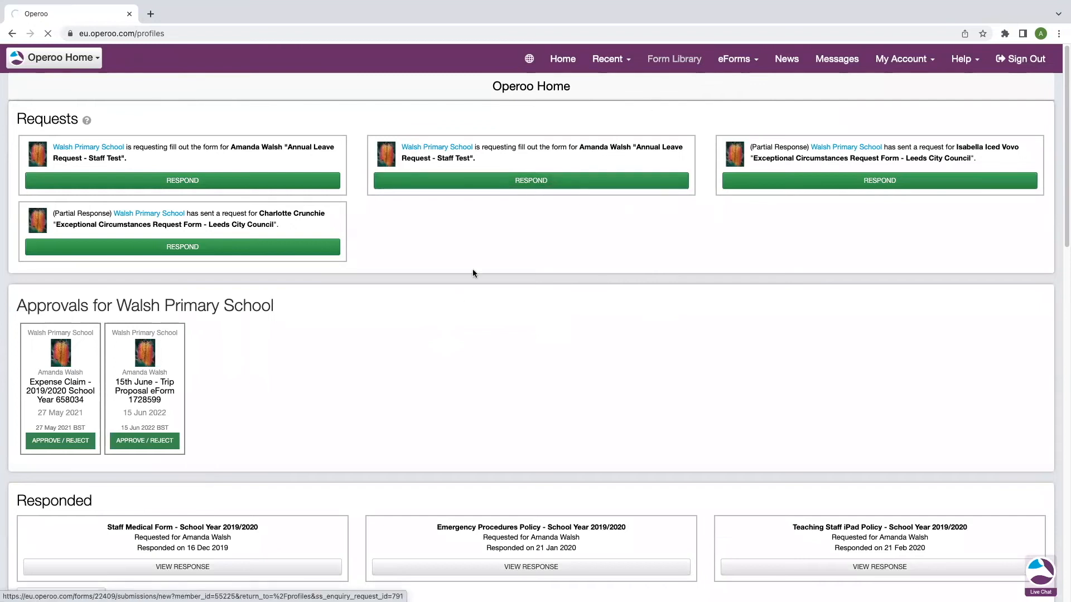
{"action": "scroll", "coordinate": [344, 279], "scroll_direction": "down", "scroll_amount": 3}
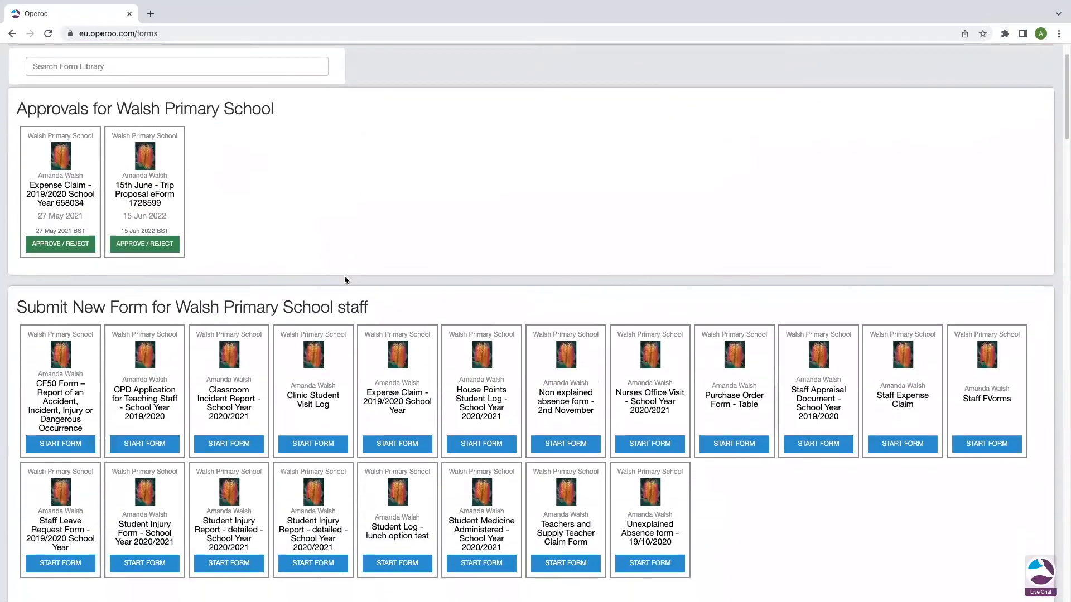
{"action": "scroll", "coordinate": [344, 279], "scroll_direction": "down", "scroll_amount": 15}
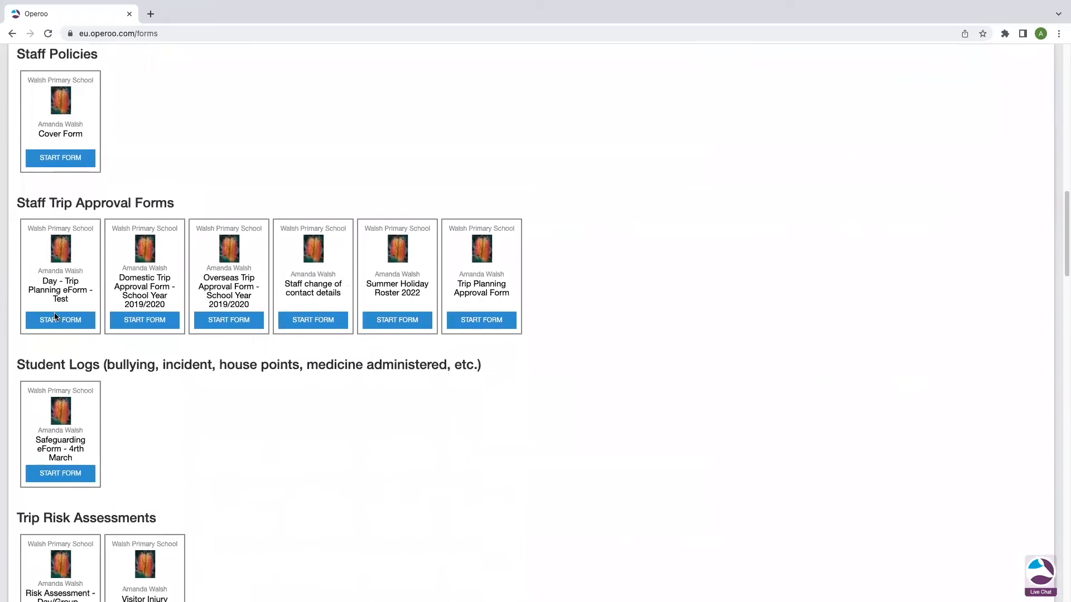
{"action": "left_click_drag", "start_coordinate": [69, 298], "coordinate": [40, 281]}
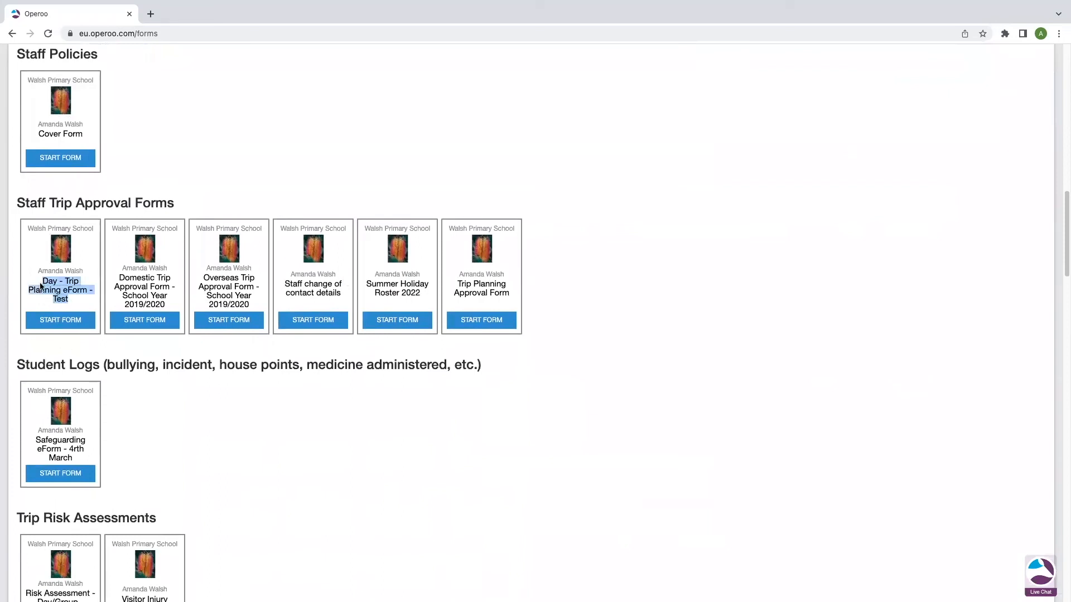
{"action": "left_click", "coordinate": [73, 322]}
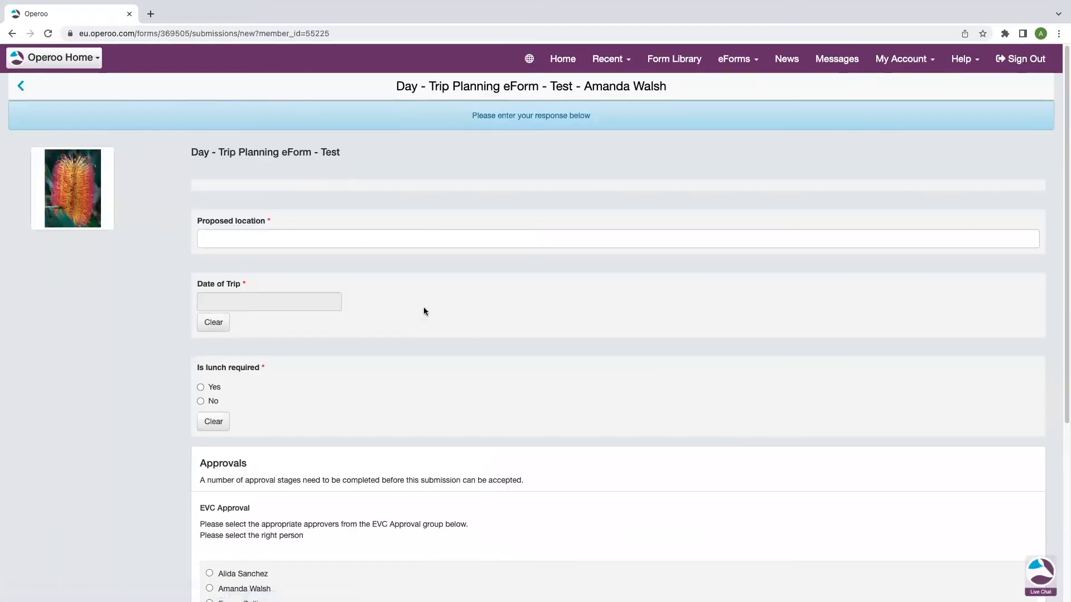
Enter location Switzerland, trip date 30 Sep 2022, and Yes for lunch required
{"action": "left_click", "coordinate": [324, 242]}
{"action": "type", "text": "Switzerland"}
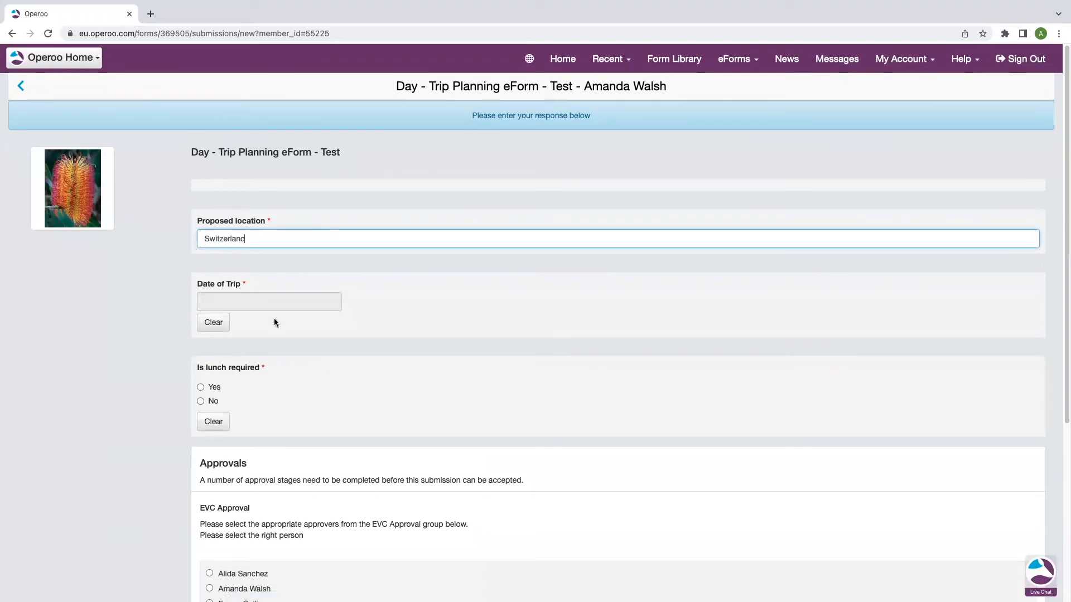
{"action": "left_click", "coordinate": [301, 297]}
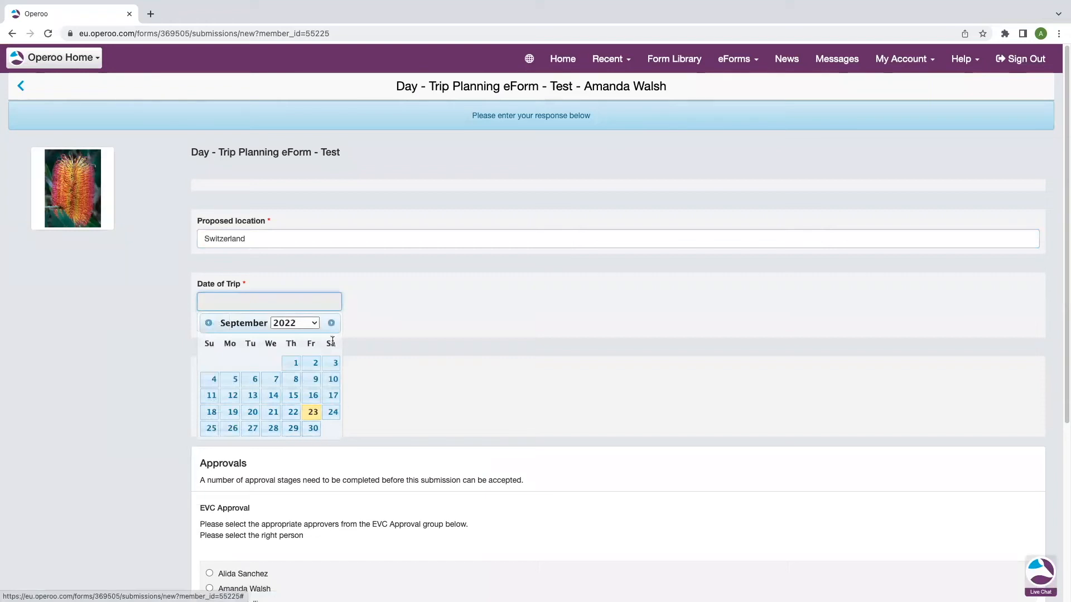
{"action": "left_click", "coordinate": [313, 428]}
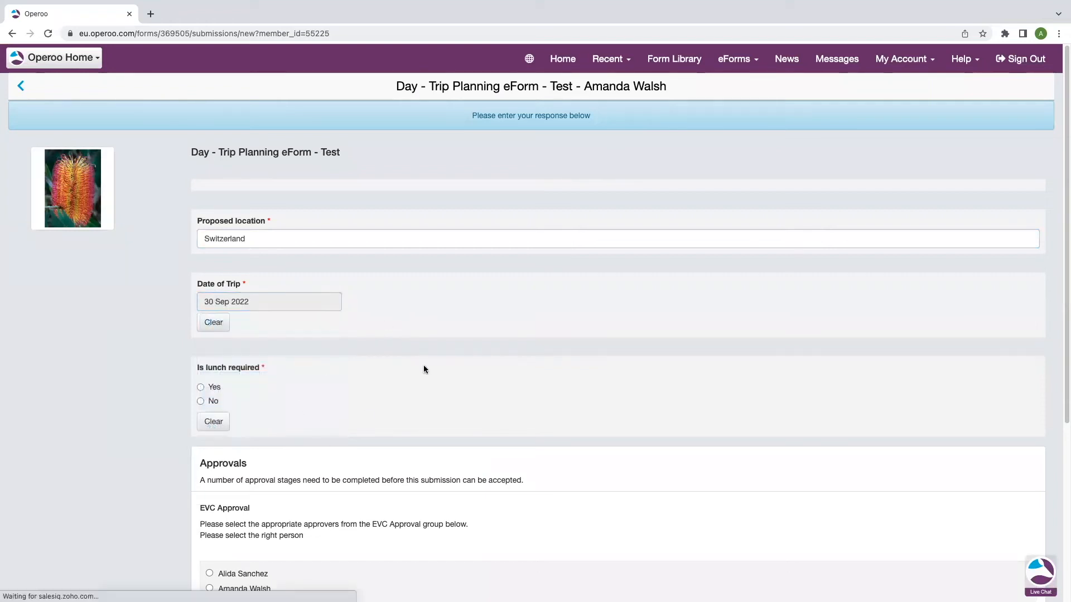
{"action": "left_click", "coordinate": [216, 329]}
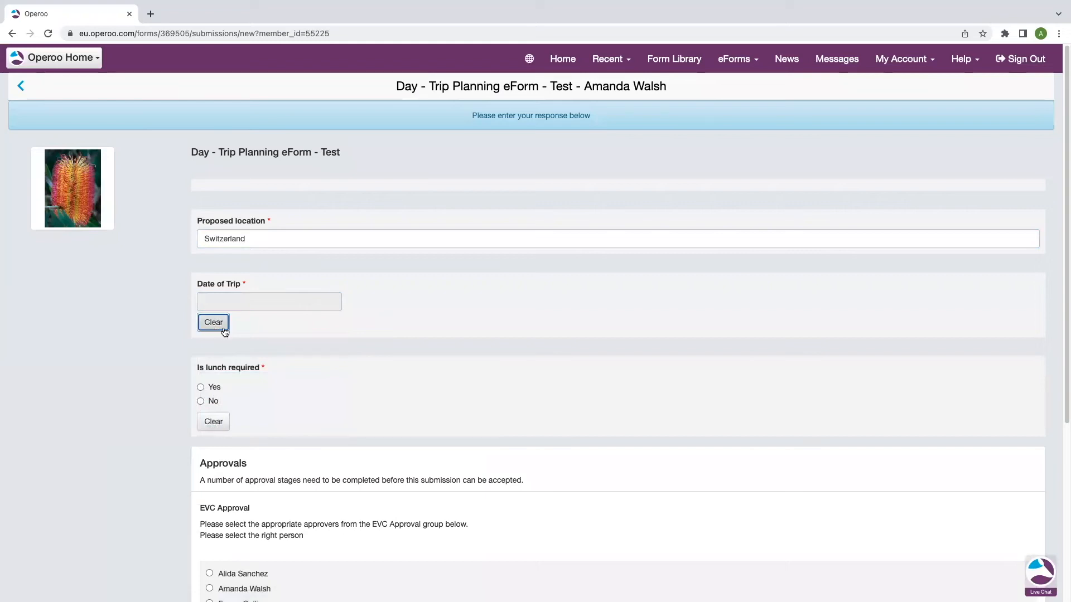
{"action": "left_click", "coordinate": [240, 301]}
{"action": "left_click", "coordinate": [313, 429]}
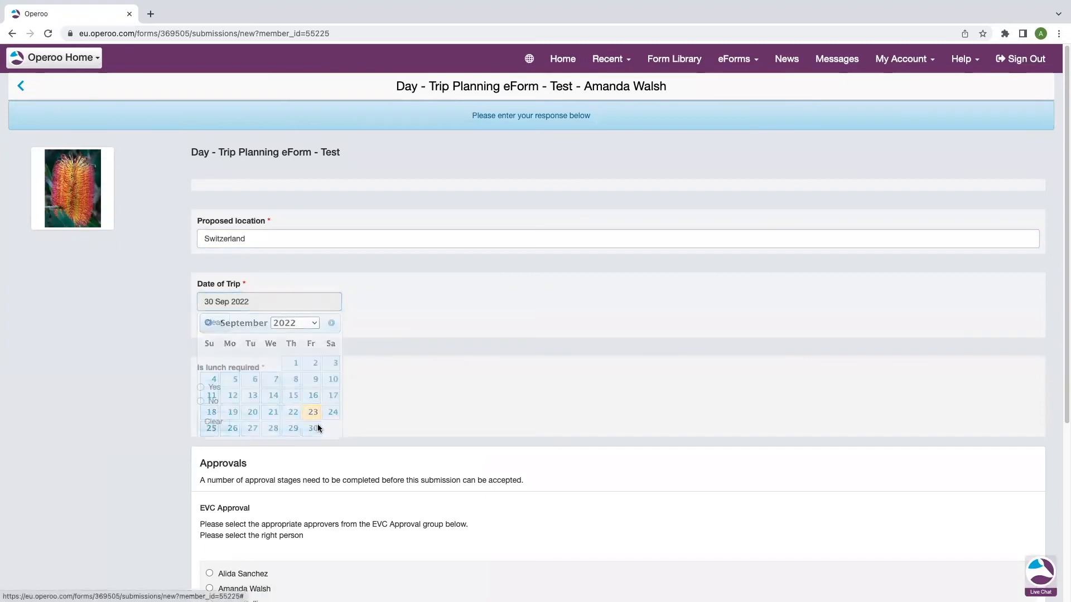
{"action": "scroll", "coordinate": [289, 374], "scroll_direction": "down", "scroll_amount": 1}
{"action": "left_click", "coordinate": [200, 379]}
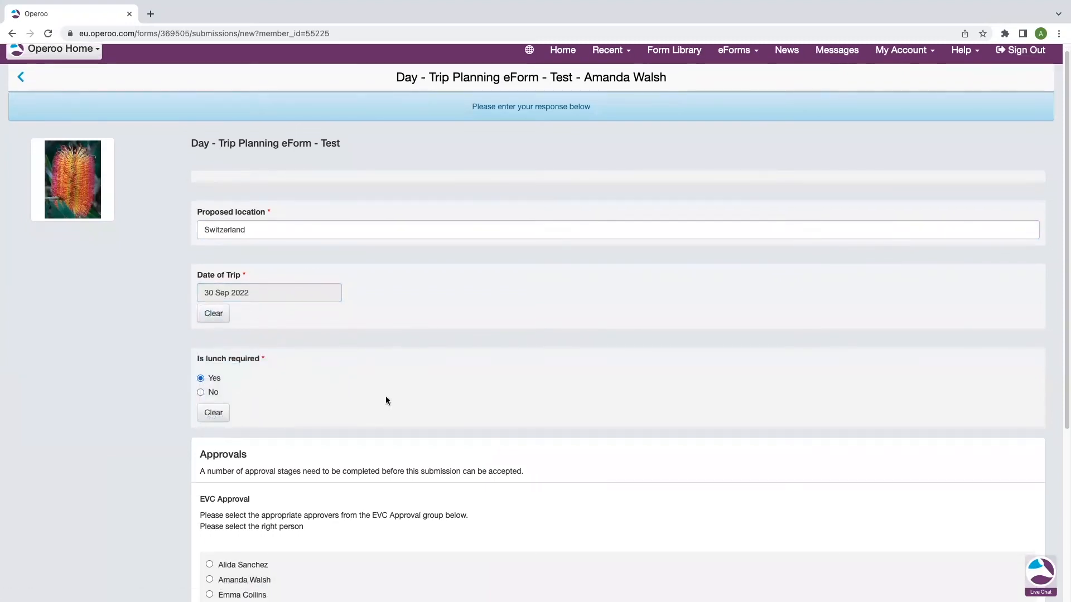
Scroll to the EVC Approval section and review its approver instructions
{"action": "scroll", "coordinate": [432, 420], "scroll_direction": "down", "scroll_amount": 3}
{"action": "scroll", "coordinate": [344, 407], "scroll_direction": "down", "scroll_amount": 3}
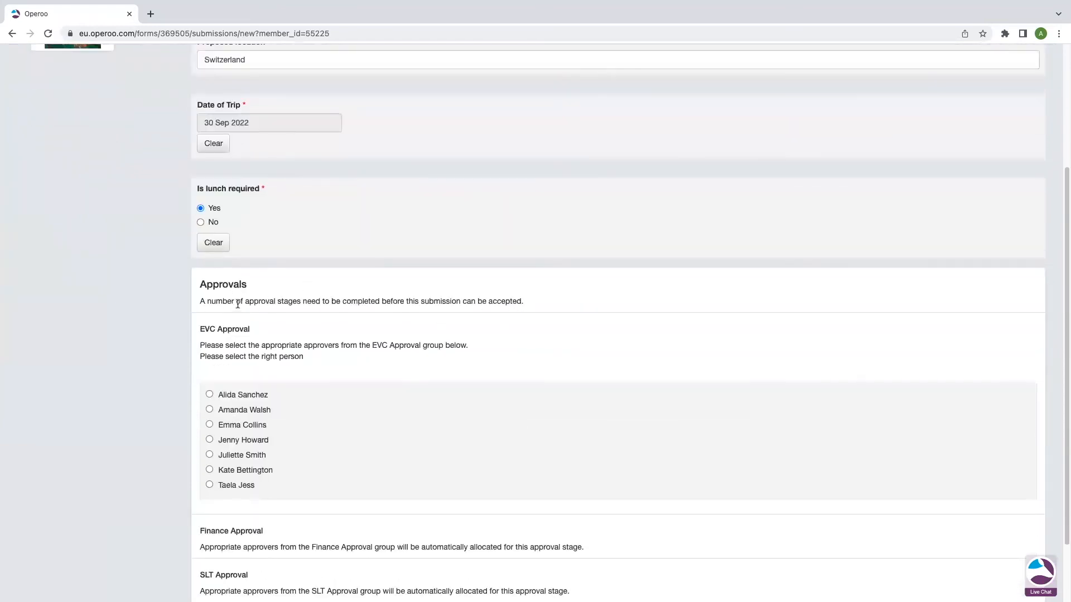
{"action": "scroll", "coordinate": [290, 360], "scroll_direction": "down", "scroll_amount": 2}
{"action": "left_click_drag", "start_coordinate": [199, 314], "coordinate": [265, 316]}
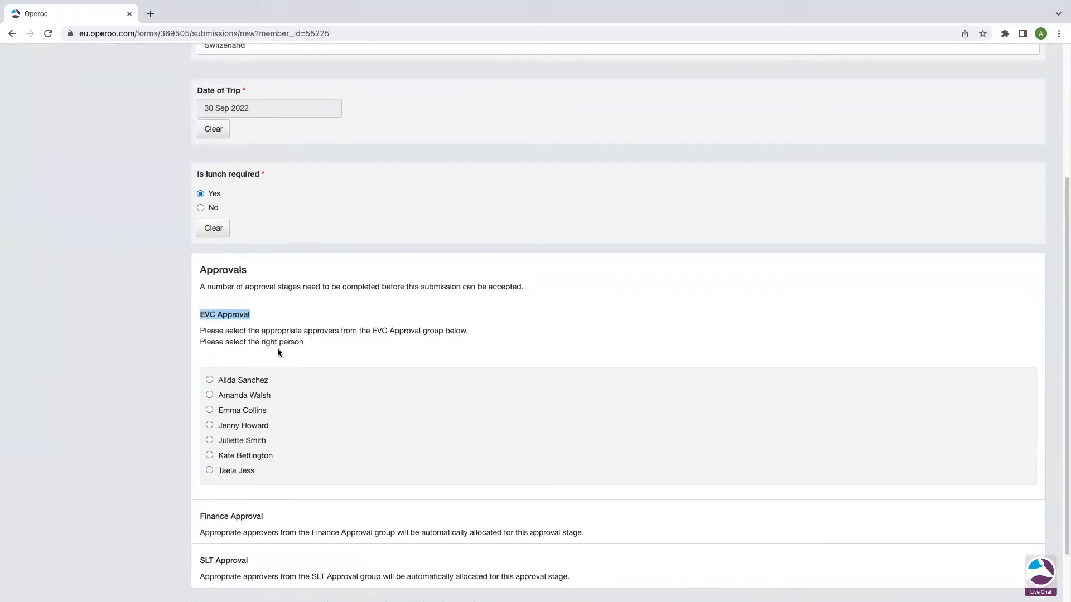
{"action": "left_click_drag", "start_coordinate": [467, 332], "coordinate": [199, 331]}
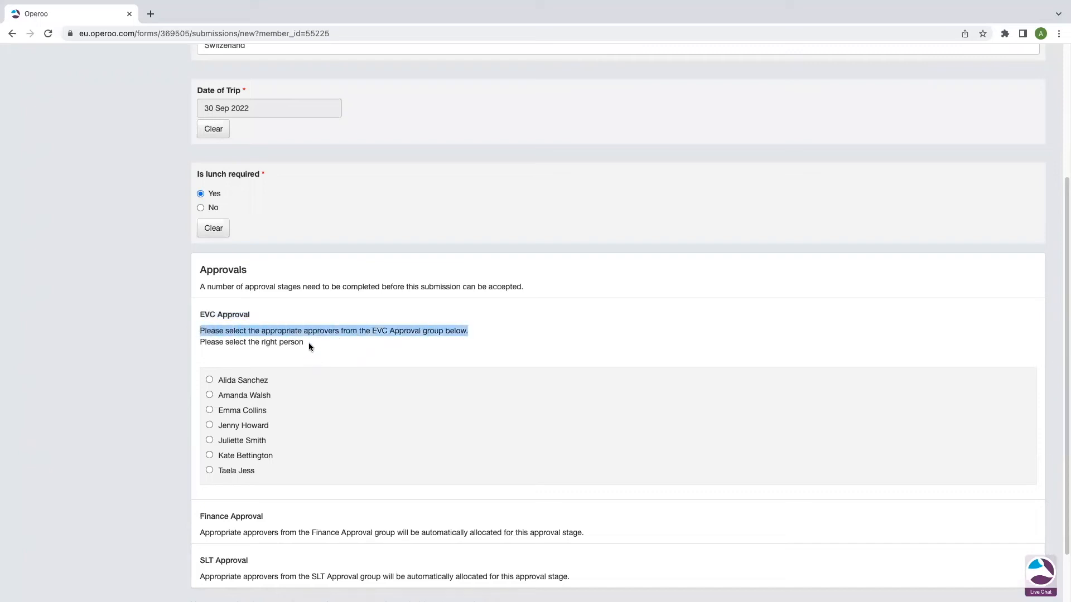
{"action": "left_click_drag", "start_coordinate": [307, 342], "coordinate": [200, 347]}
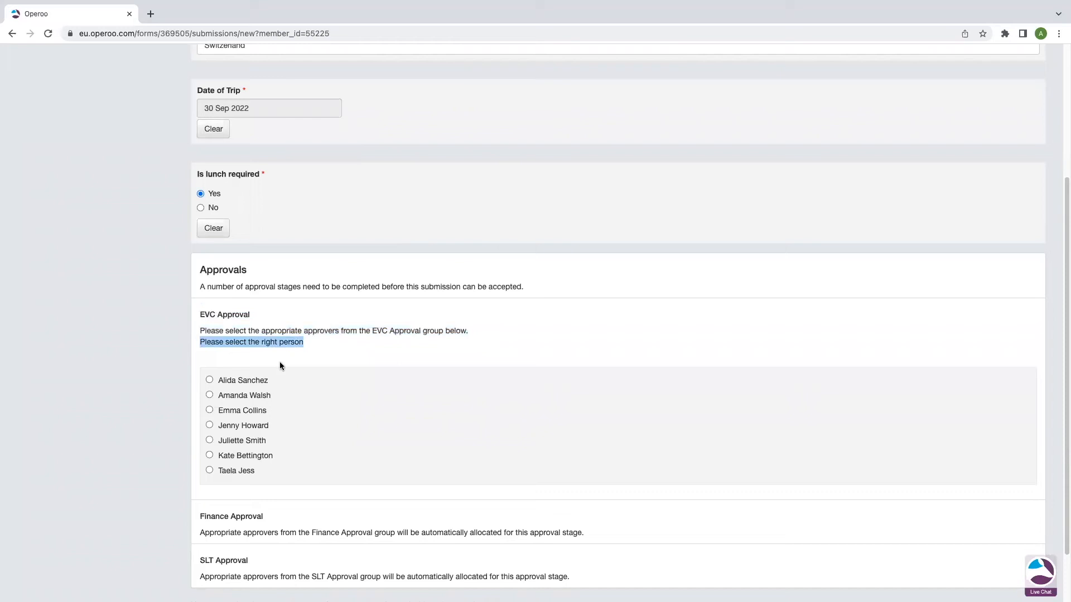
{"action": "scroll", "coordinate": [336, 340], "scroll_direction": "down", "scroll_amount": 1}
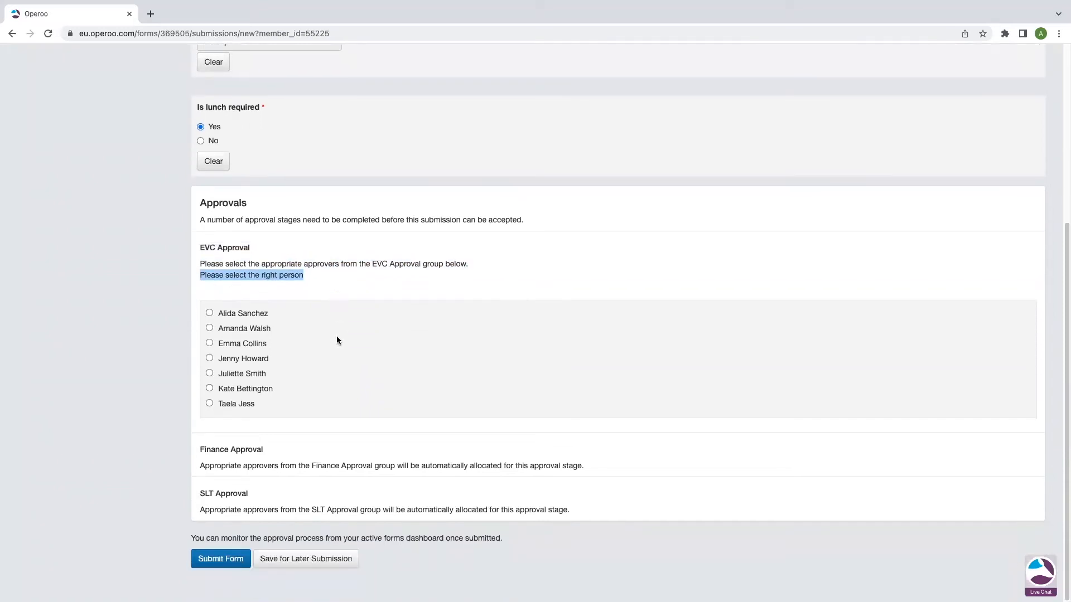
Choose the EVC approver, submit the form, and open its new 23 Sep 2022 card under Approvals
{"action": "left_click", "coordinate": [209, 329]}
{"action": "left_click", "coordinate": [220, 560]}
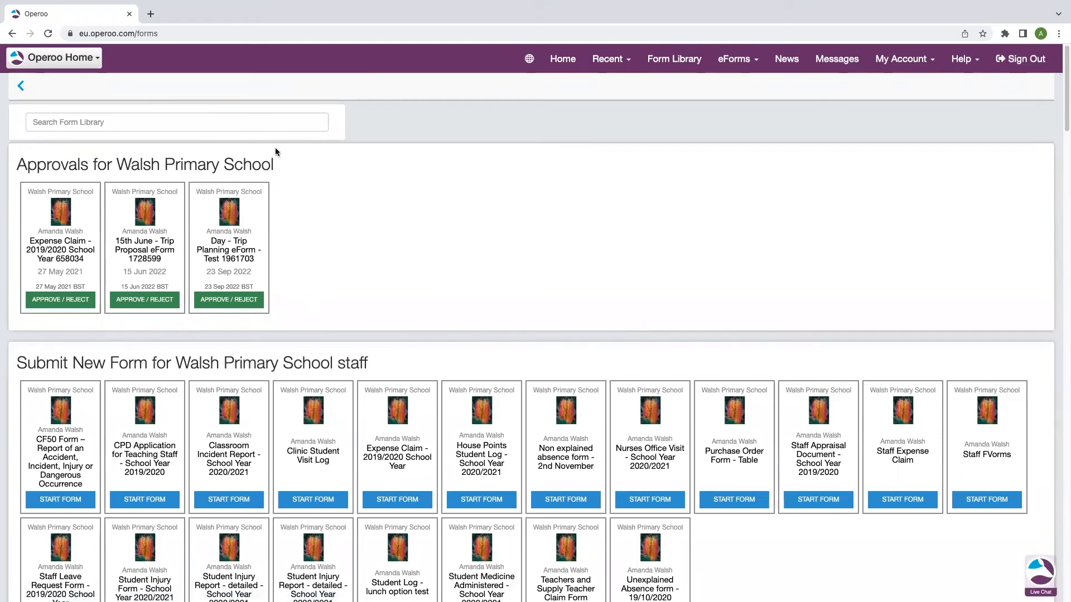
{"action": "left_click_drag", "start_coordinate": [283, 168], "coordinate": [15, 171]}
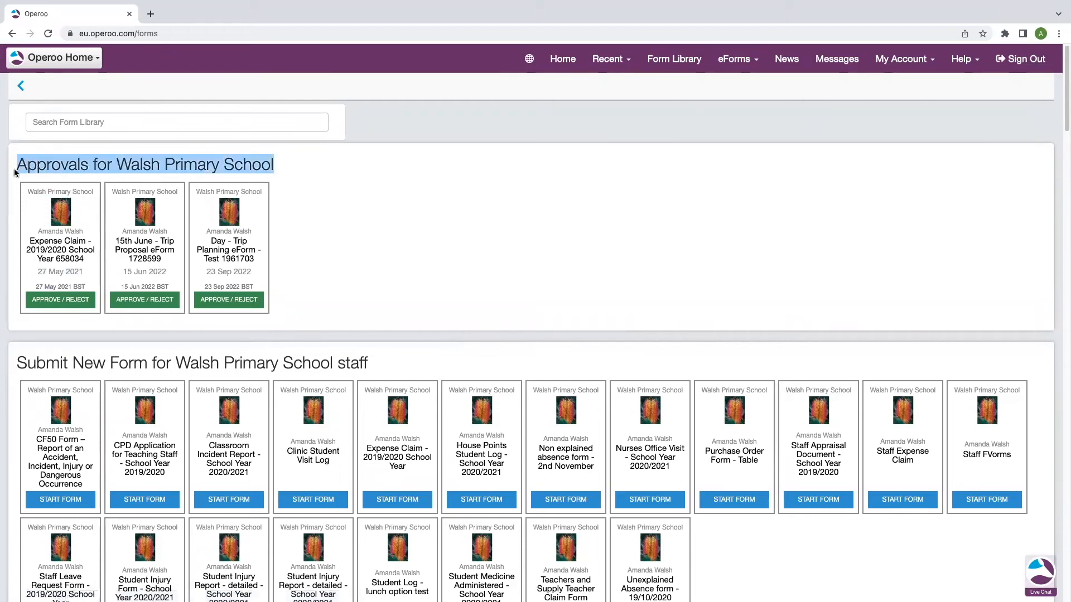
{"action": "left_click_drag", "start_coordinate": [253, 262], "coordinate": [210, 241]}
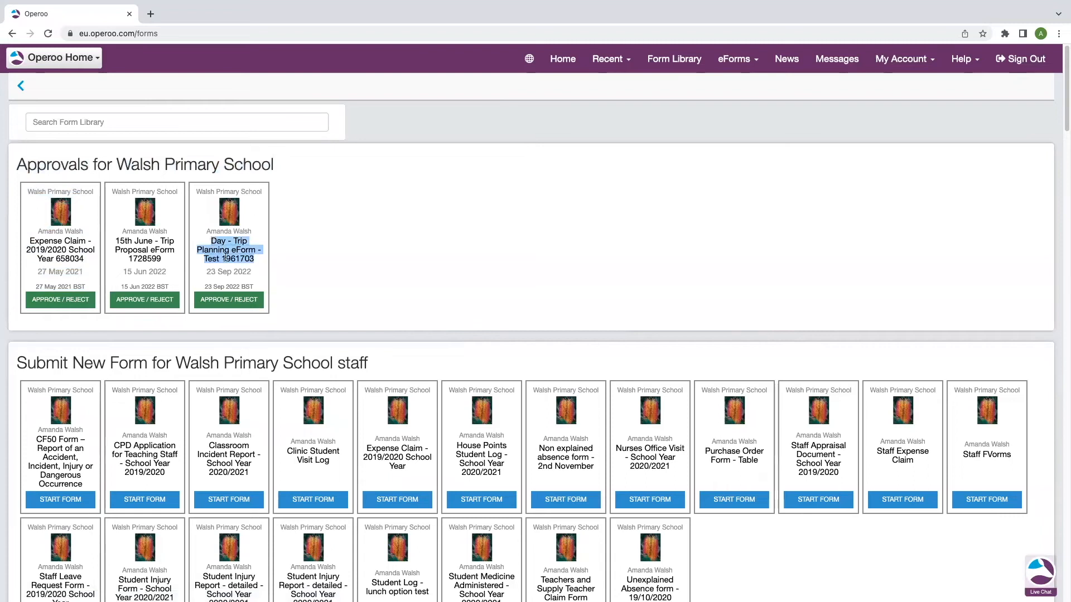
{"action": "left_click", "coordinate": [206, 273]}
{"action": "left_click_drag", "start_coordinate": [205, 272], "coordinate": [253, 268]}
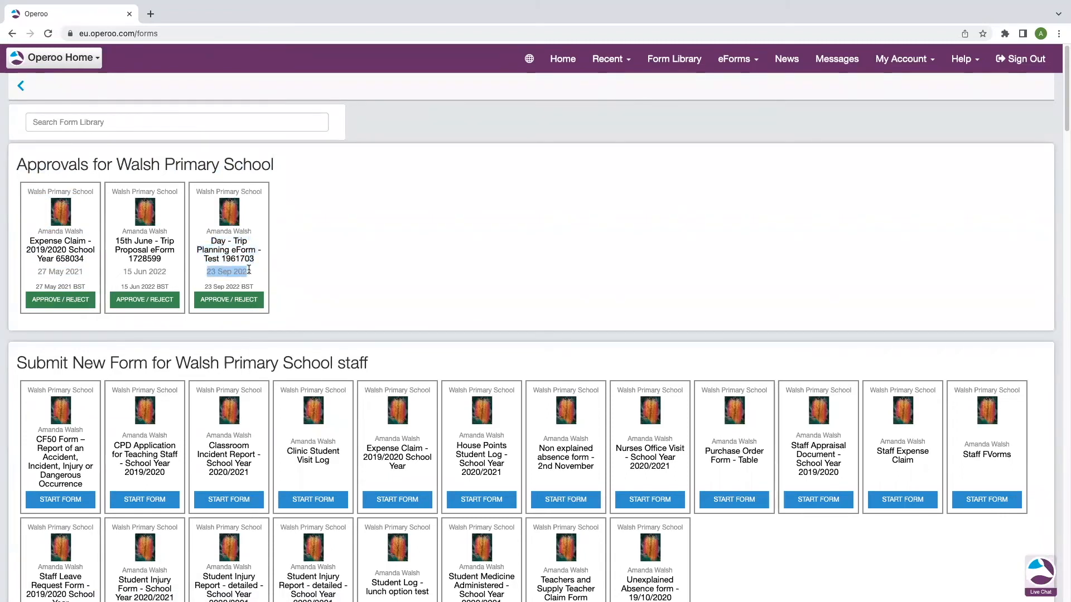
{"action": "left_click", "coordinate": [240, 301]}
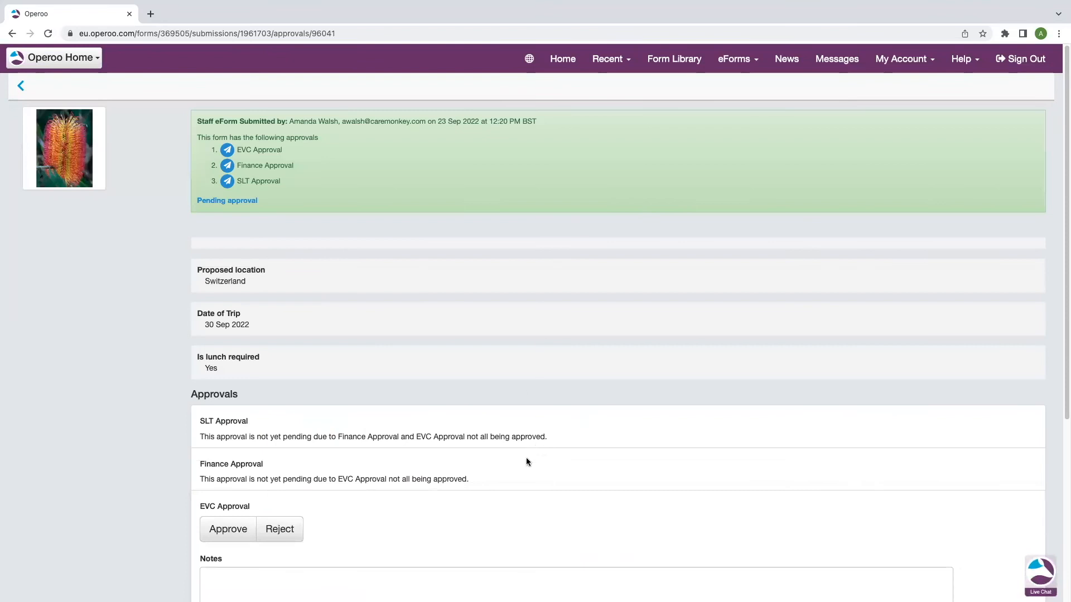
Review the submitter, three approval stages, and answers Switzerland, 30 Sep 2022 and Yes
{"action": "left_click_drag", "start_coordinate": [537, 121], "coordinate": [289, 119]}
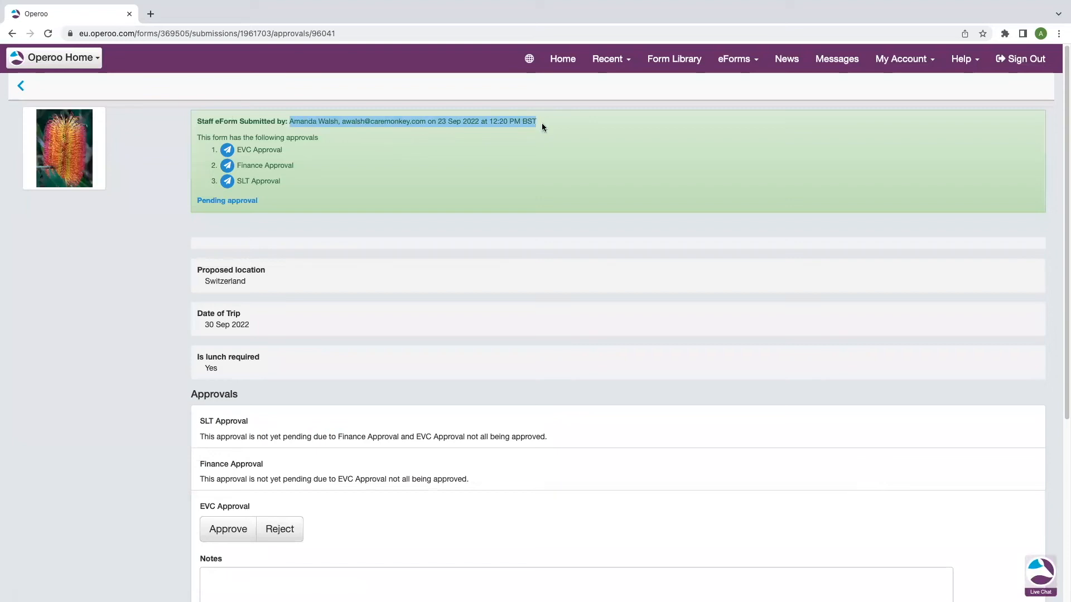
{"action": "left_click_drag", "start_coordinate": [287, 178], "coordinate": [235, 150]}
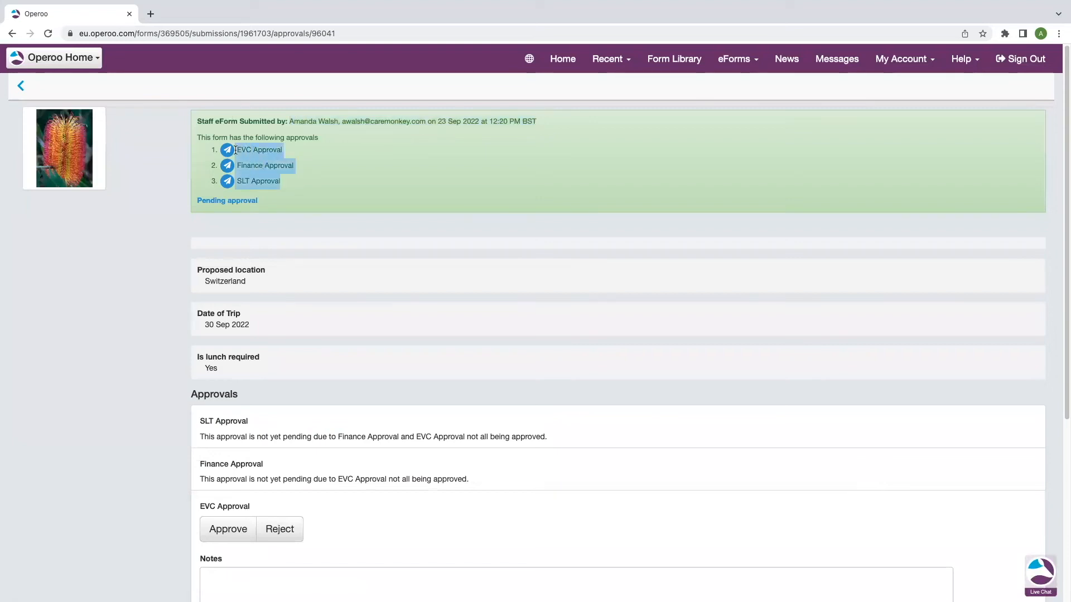
{"action": "left_click", "coordinate": [289, 150]}
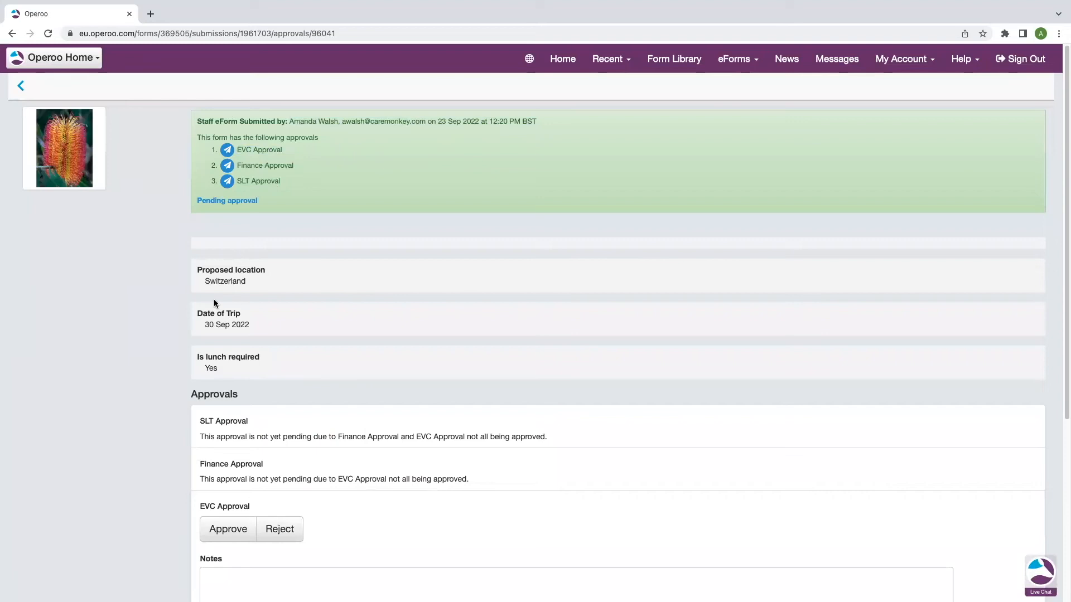
{"action": "double_click", "coordinate": [244, 281]}
{"action": "left_click_drag", "start_coordinate": [245, 328], "coordinate": [202, 329]}
{"action": "double_click", "coordinate": [223, 369]}
{"action": "scroll", "coordinate": [416, 397], "scroll_direction": "down", "scroll_amount": 2}
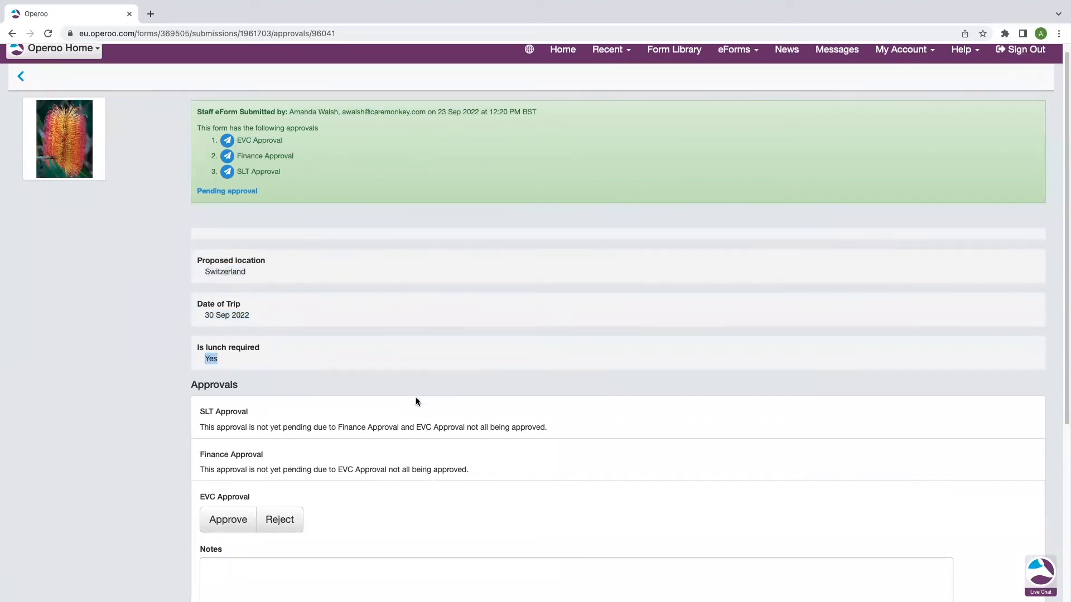
{"action": "scroll", "coordinate": [389, 396], "scroll_direction": "down", "scroll_amount": 3}
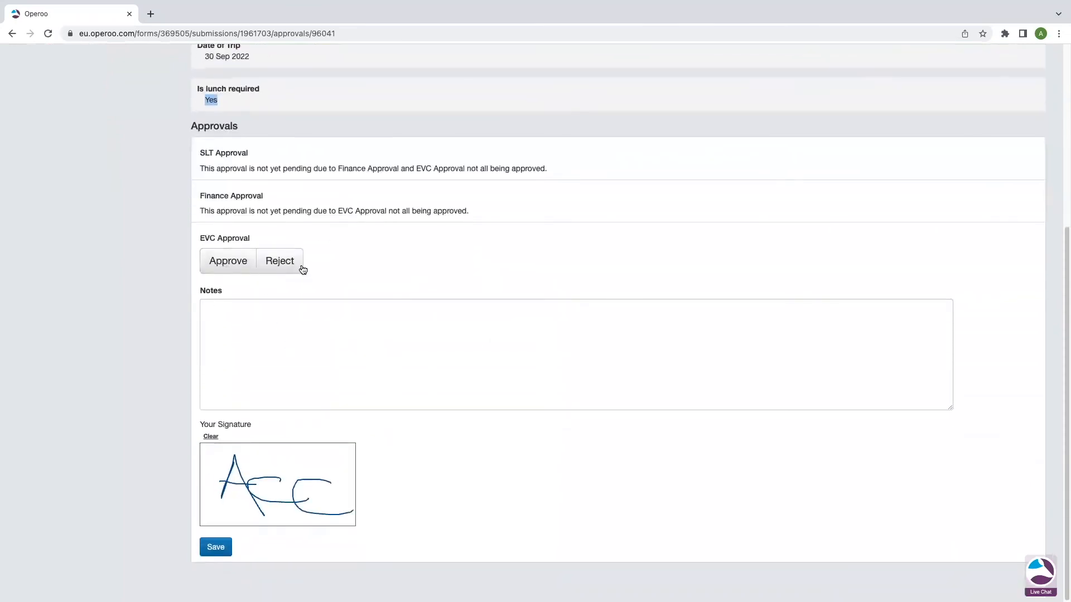
Approve the EVC stage with the note 'Have fun!', redraw the signature, and save
{"action": "left_click", "coordinate": [227, 262]}
{"action": "left_click", "coordinate": [240, 306]}
{"action": "type", "text": "Have fun"}
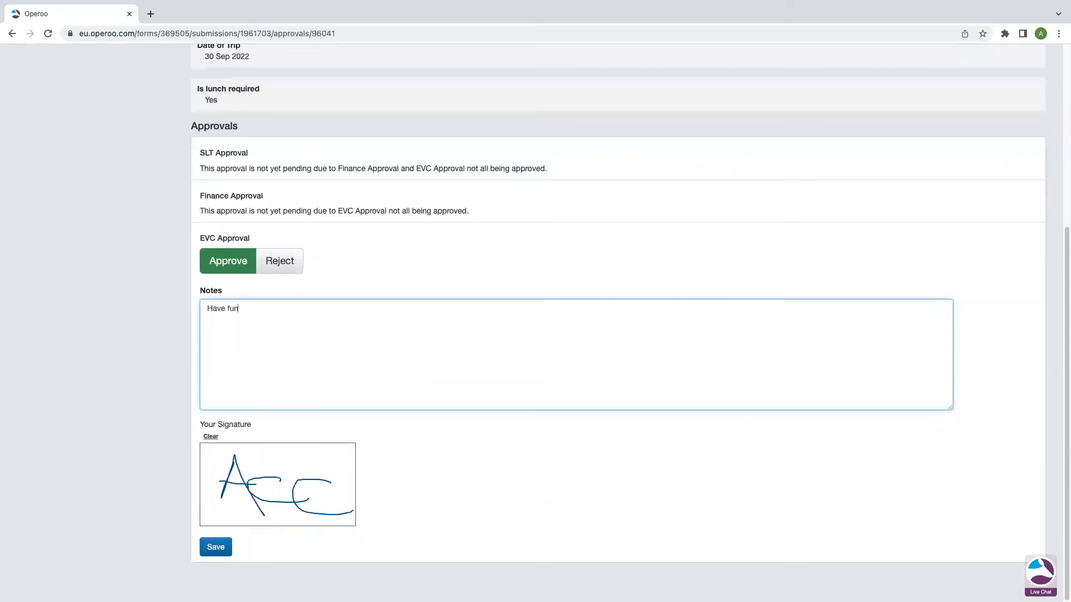
{"action": "type", "text": "!"}
{"action": "left_click", "coordinate": [212, 438]}
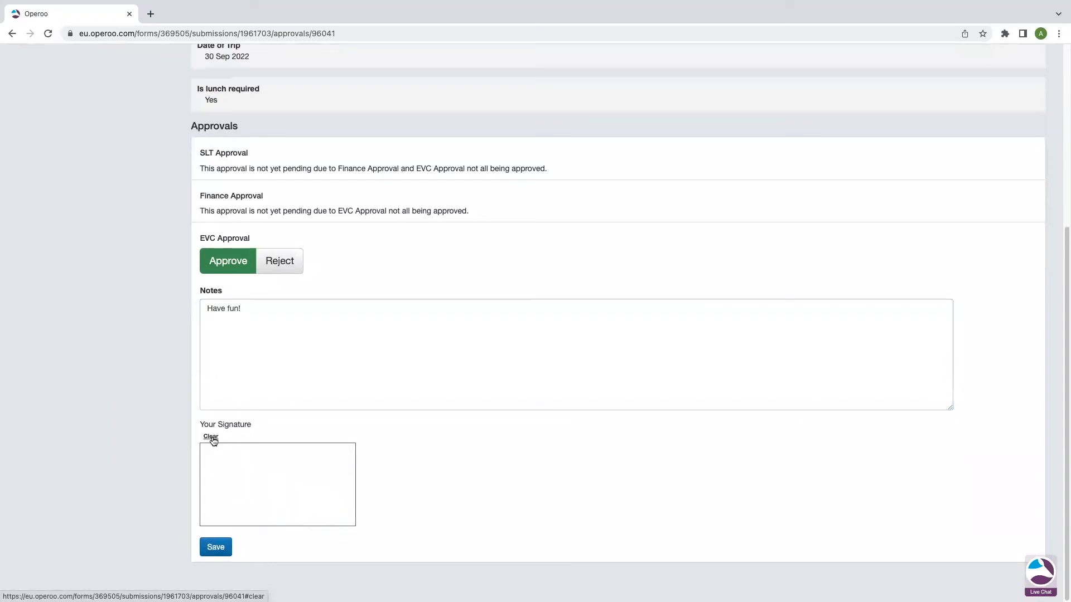
{"action": "left_click", "coordinate": [239, 460]}
{"action": "mouse_move", "coordinate": [245, 469]}
{"action": "left_mouse_down"}
{"action": "mouse_move", "coordinate": [292, 500]}
{"action": "mouse_move", "coordinate": [285, 450]}
{"action": "mouse_move", "coordinate": [270, 494]}
{"action": "left_mouse_up"}
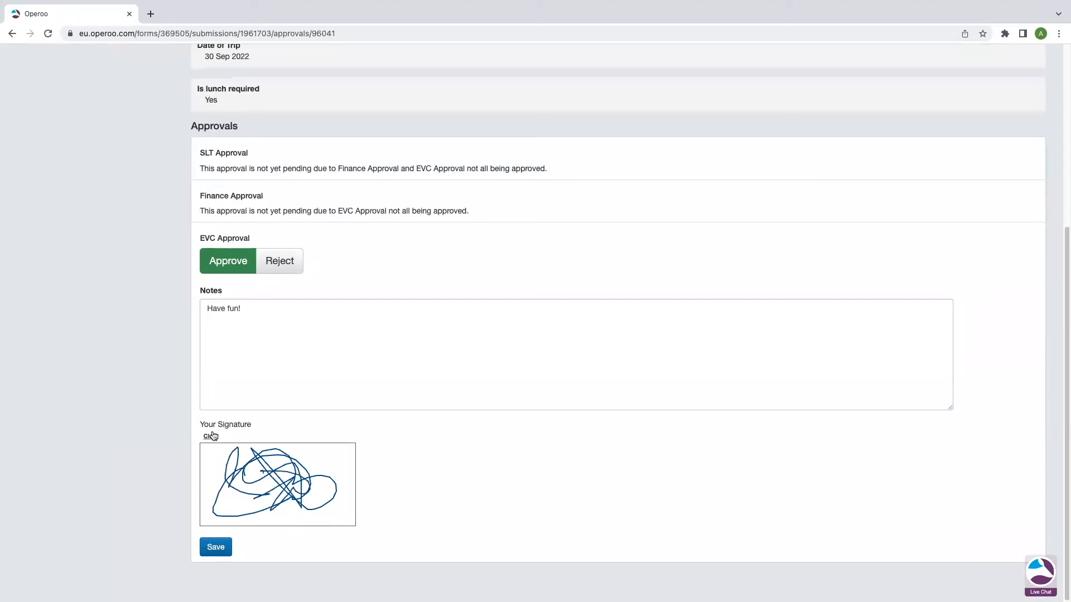
{"action": "left_click", "coordinate": [211, 437]}
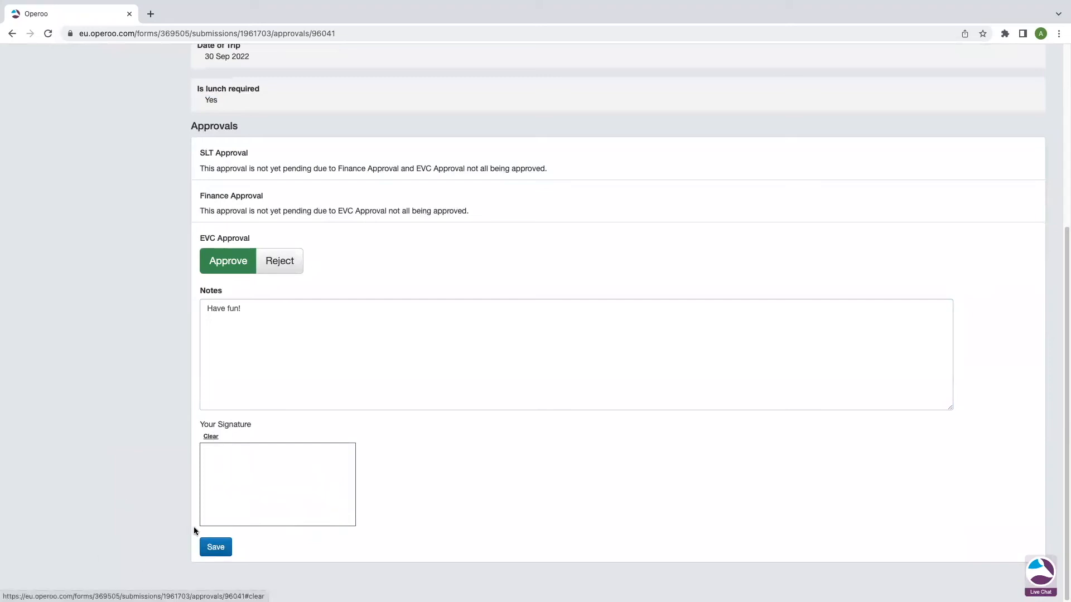
{"action": "mouse_move", "coordinate": [249, 469]}
{"action": "left_mouse_down"}
{"action": "mouse_move", "coordinate": [262, 493]}
{"action": "mouse_move", "coordinate": [296, 480]}
{"action": "mouse_move", "coordinate": [274, 480]}
{"action": "mouse_move", "coordinate": [291, 488]}
{"action": "left_mouse_up"}
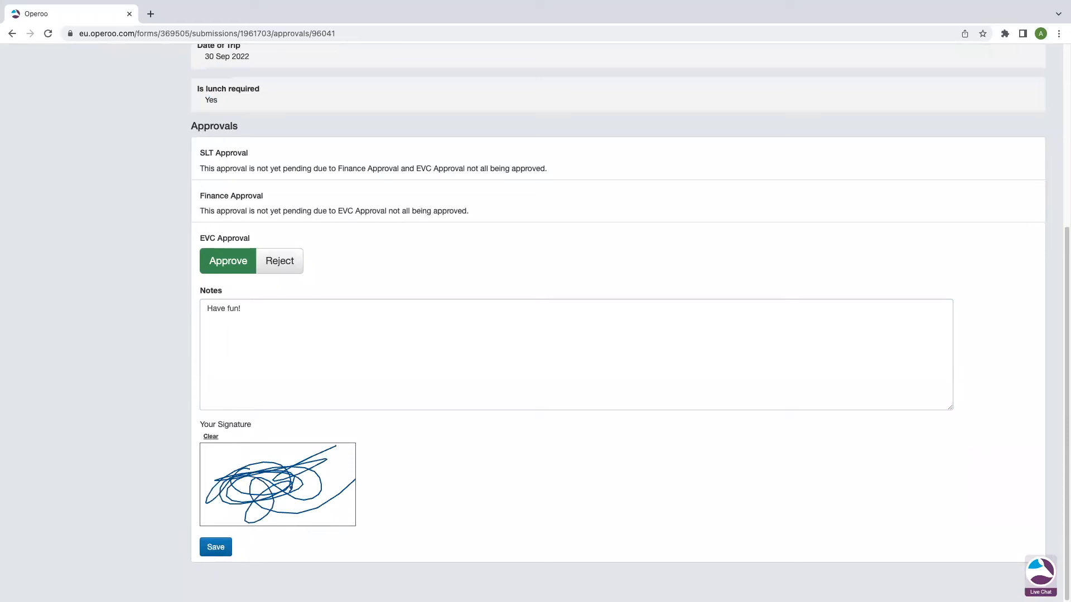
{"action": "left_click", "coordinate": [224, 550]}
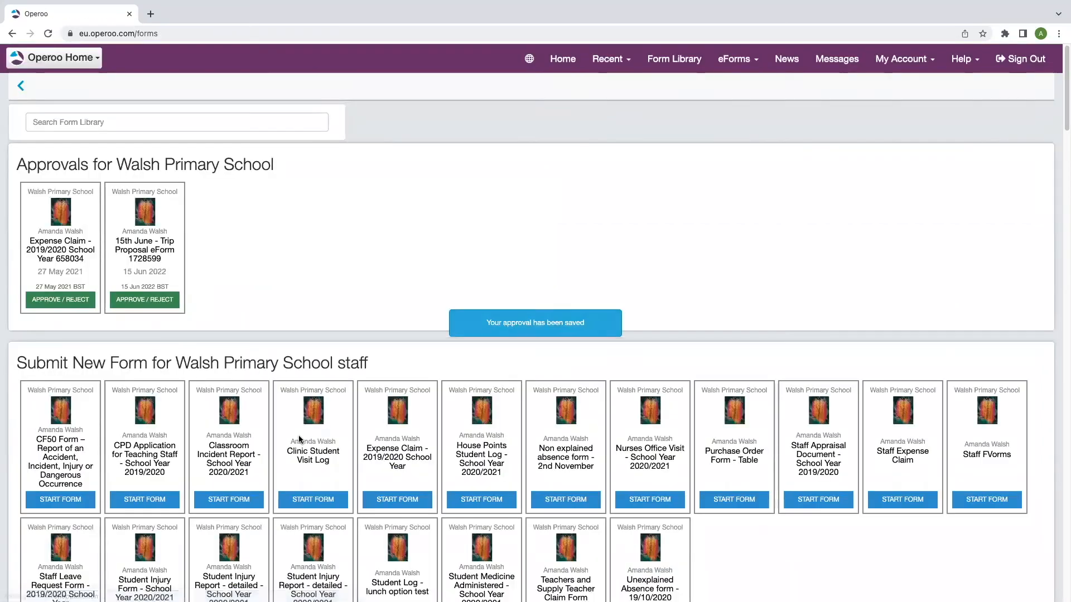
Scroll to My Submissions and find the Day - Trip Planning card marked Pending approval
{"action": "left_click_drag", "start_coordinate": [193, 185], "coordinate": [233, 197]}
{"action": "left_click", "coordinate": [202, 242]}
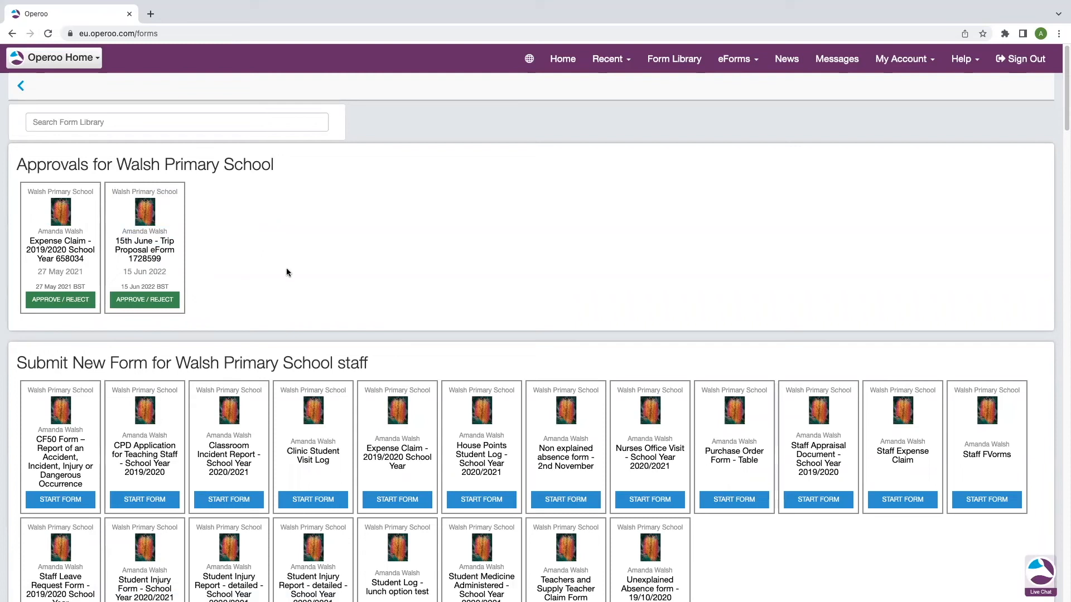
{"action": "scroll", "coordinate": [287, 272], "scroll_direction": "down", "scroll_amount": 4}
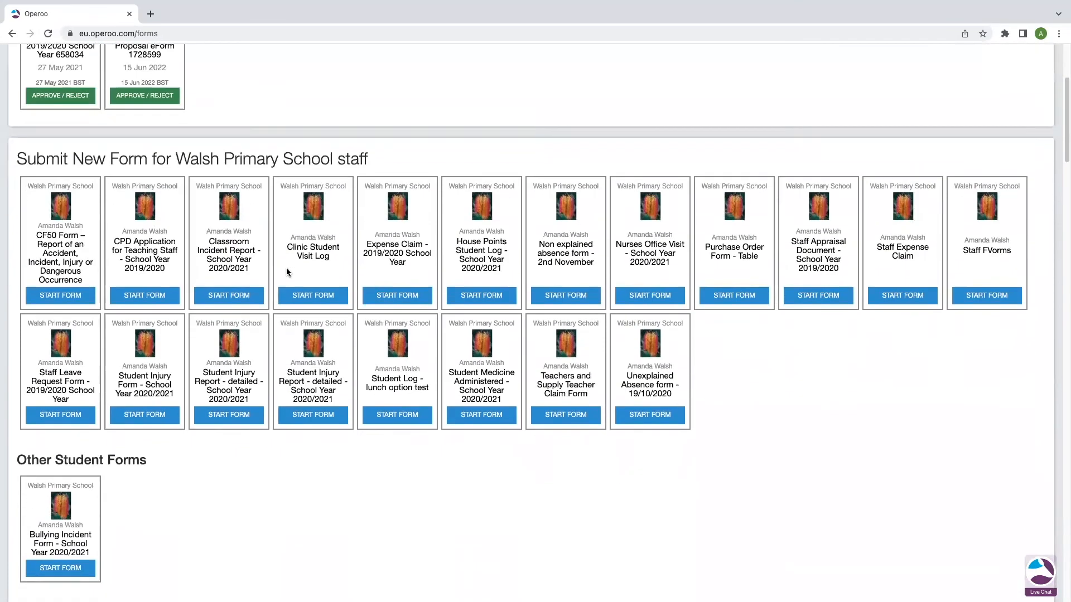
{"action": "scroll", "coordinate": [286, 272], "scroll_direction": "down", "scroll_amount": 12}
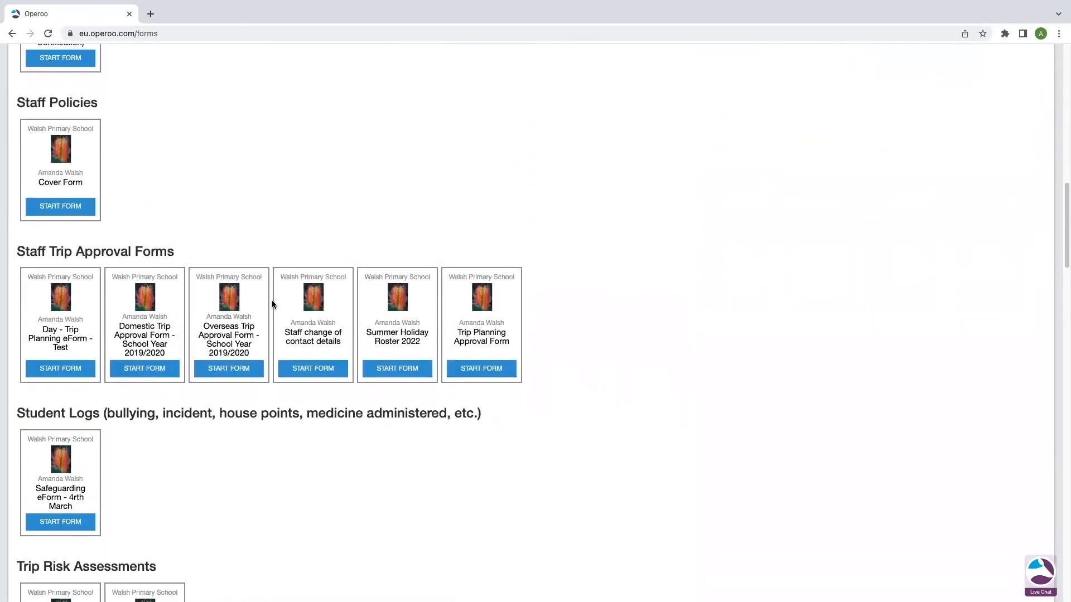
{"action": "scroll", "coordinate": [274, 304], "scroll_direction": "down", "scroll_amount": 8}
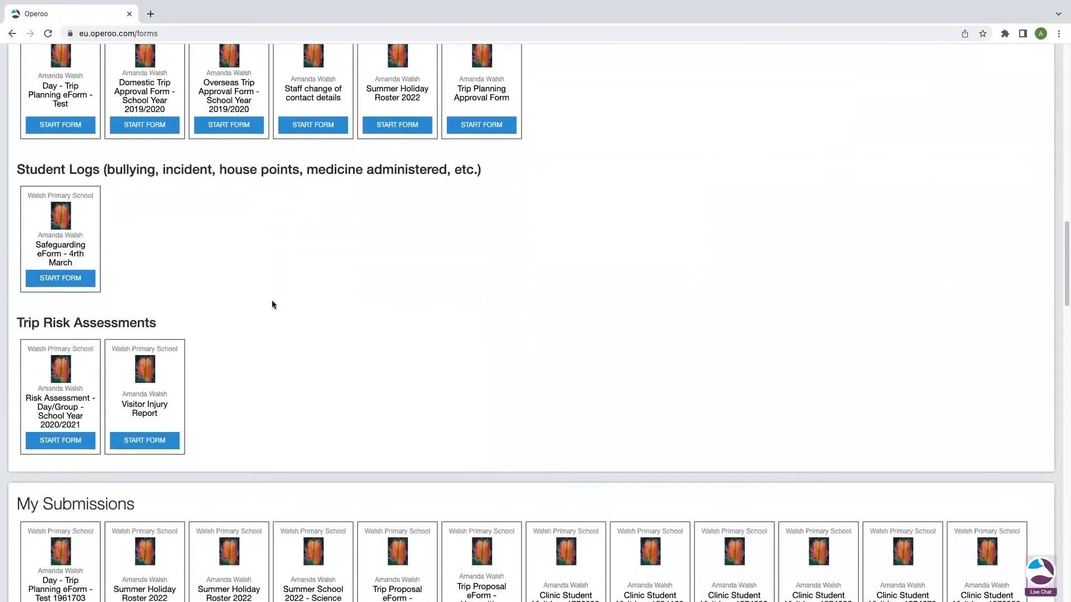
{"action": "scroll", "coordinate": [271, 308], "scroll_direction": "down", "scroll_amount": 2}
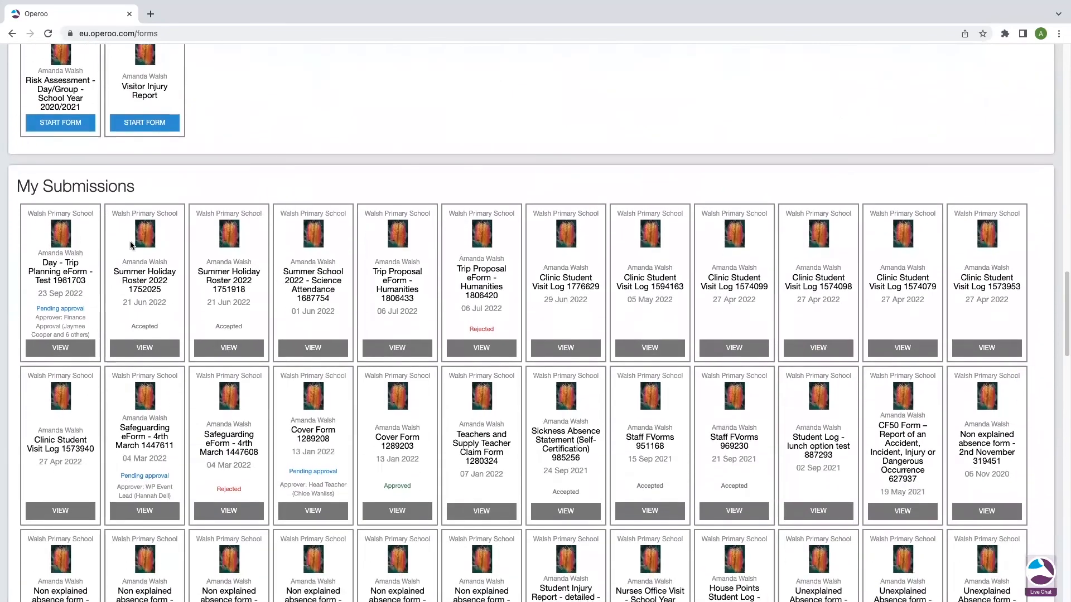
{"action": "left_click_drag", "start_coordinate": [89, 282], "coordinate": [40, 259]}
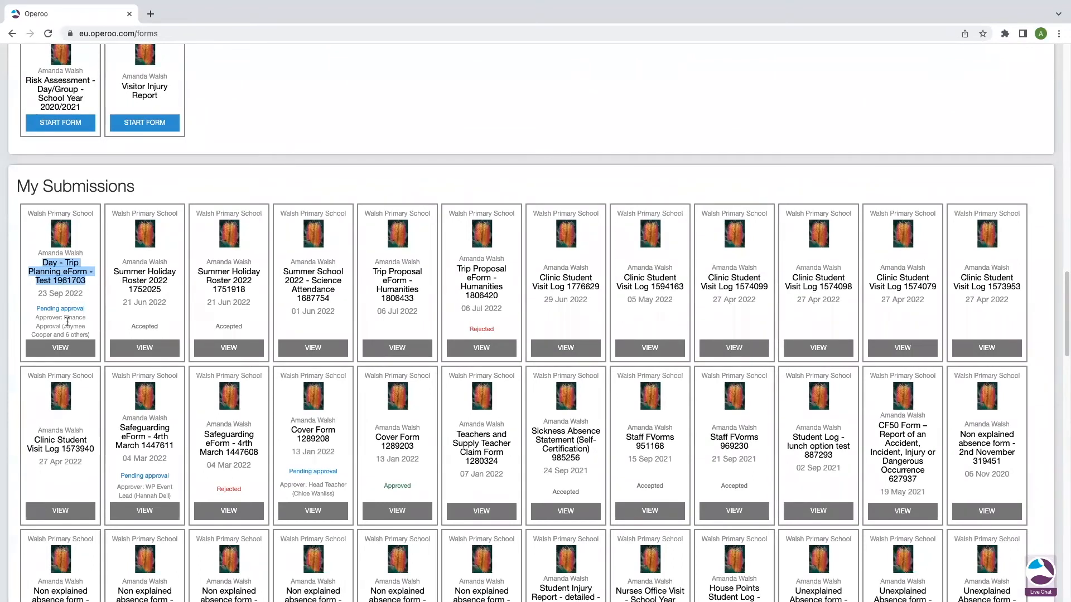
{"action": "left_click_drag", "start_coordinate": [86, 309], "coordinate": [35, 310]}
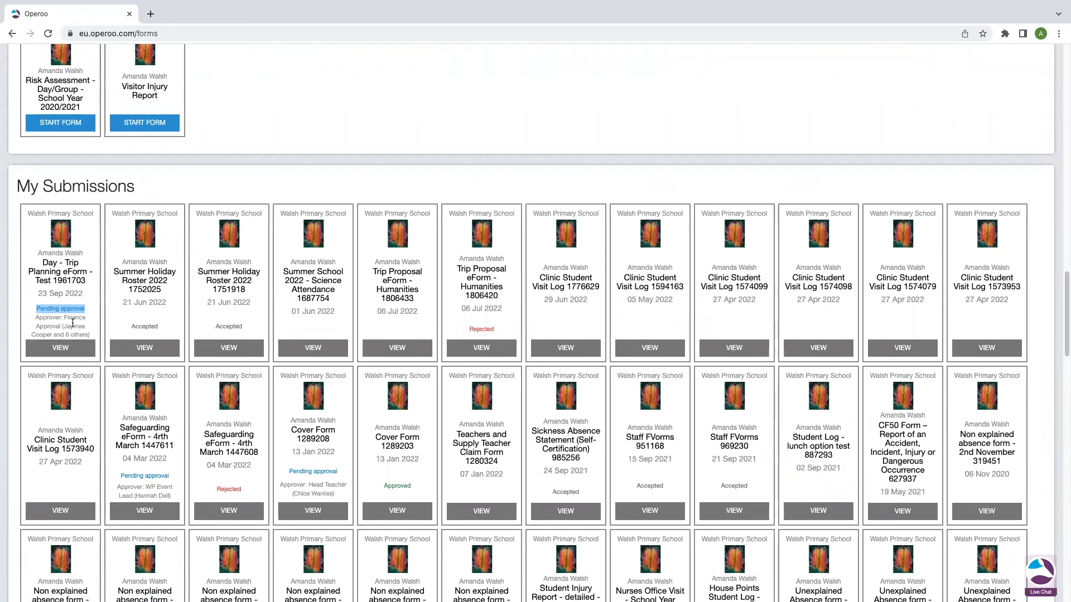
View the submission: EVC Approval approved with 'Have fun!', Finance Approval still pending
{"action": "left_click", "coordinate": [61, 349]}
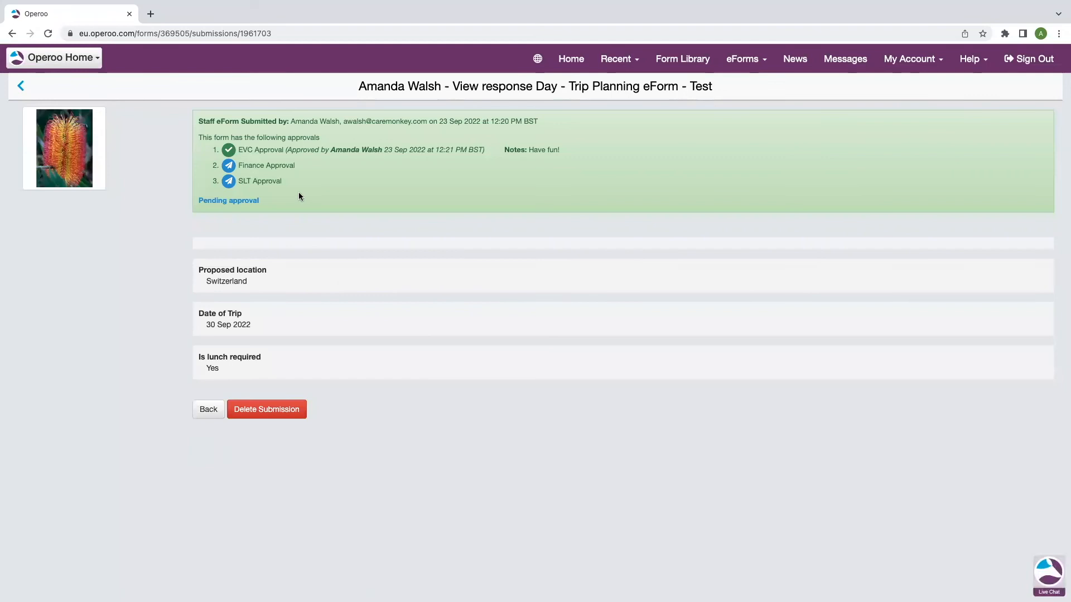
{"action": "left_click_drag", "start_coordinate": [574, 151], "coordinate": [236, 143]}
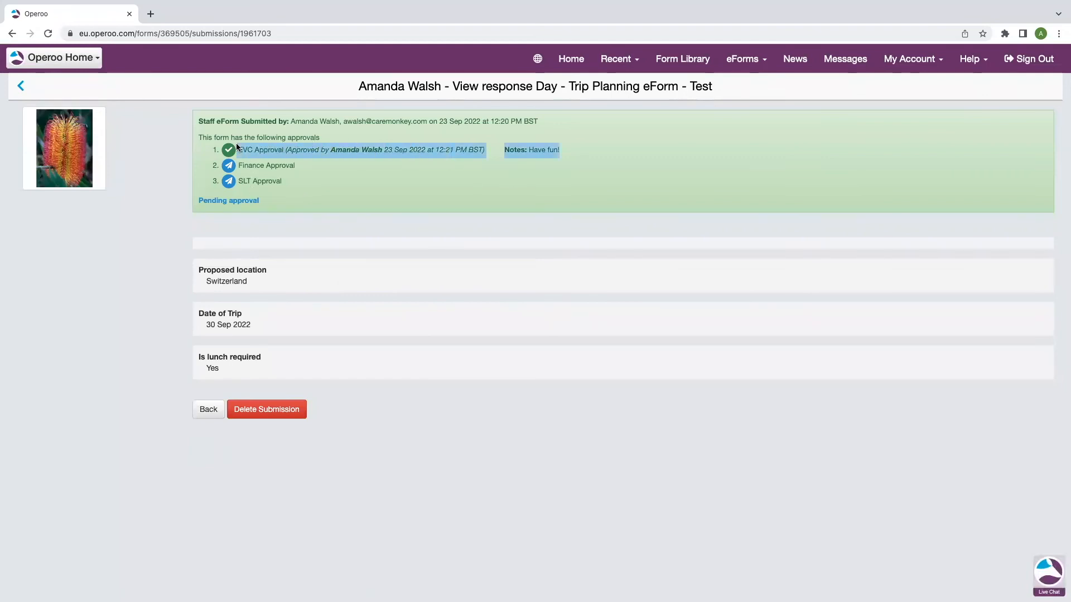
{"action": "left_click", "coordinate": [354, 152]}
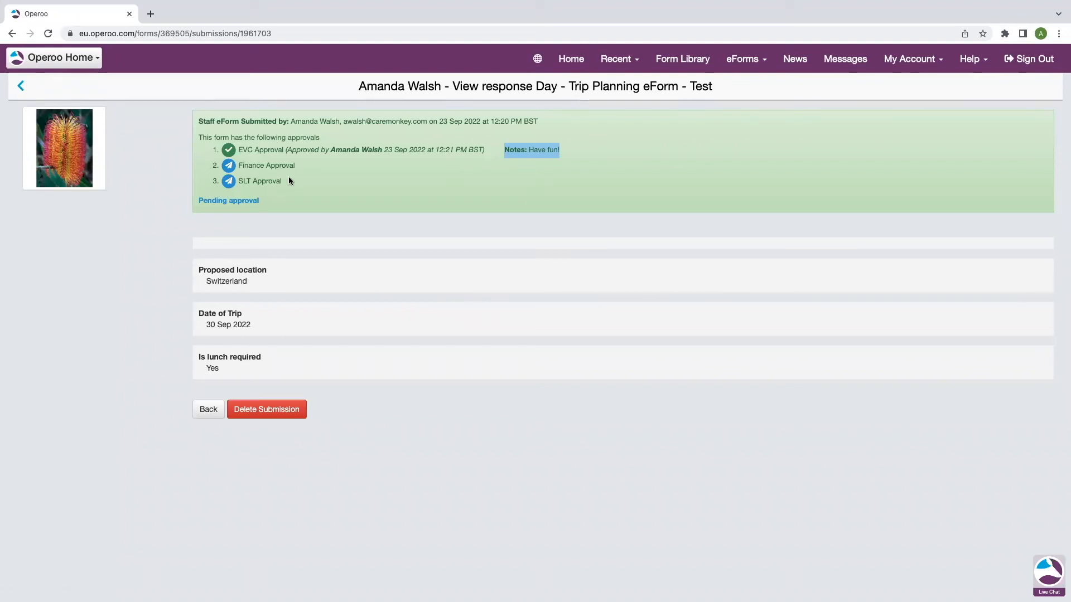
{"action": "left_click_drag", "start_coordinate": [299, 166], "coordinate": [237, 165]}
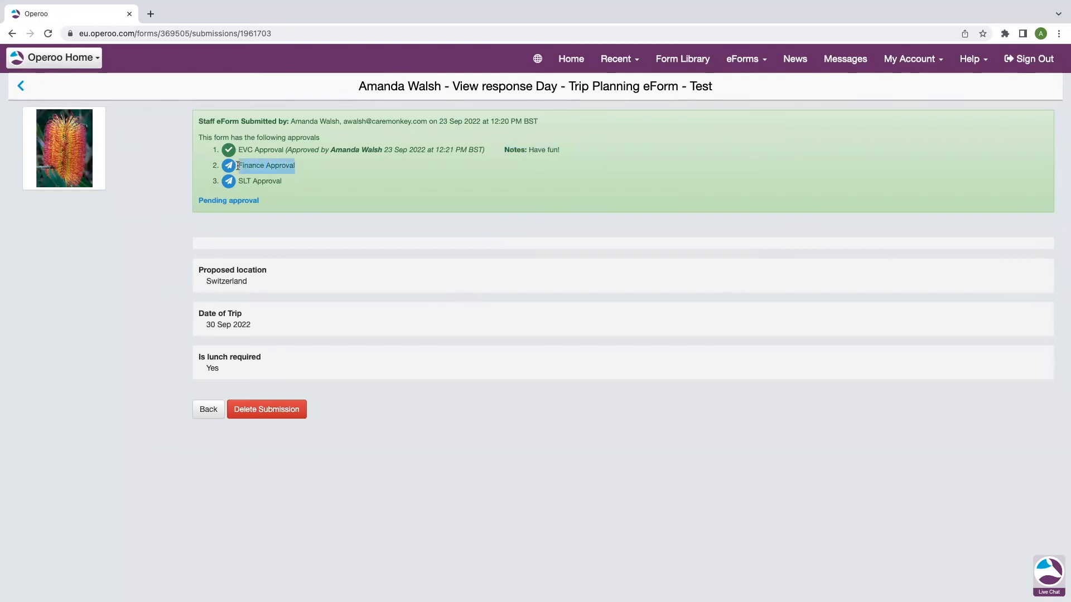
{"action": "left_click", "coordinate": [294, 177]}
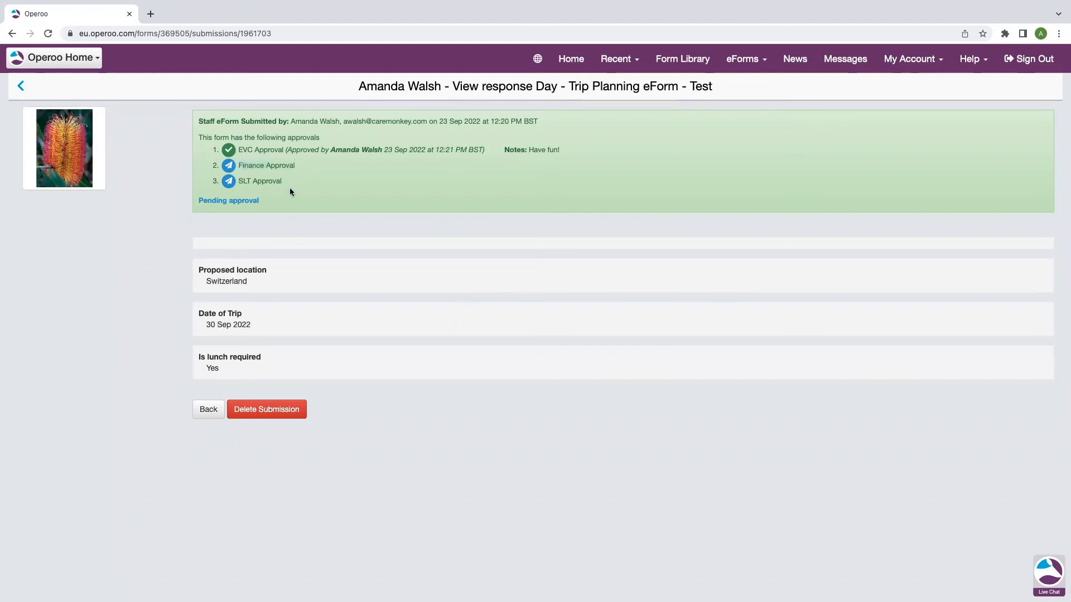
{"action": "left_click", "coordinate": [78, 59]}
Switch to the school's admin area and open the Day - Trip Planning eForm - Test responses from Form Library
{"action": "left_click", "coordinate": [93, 83]}
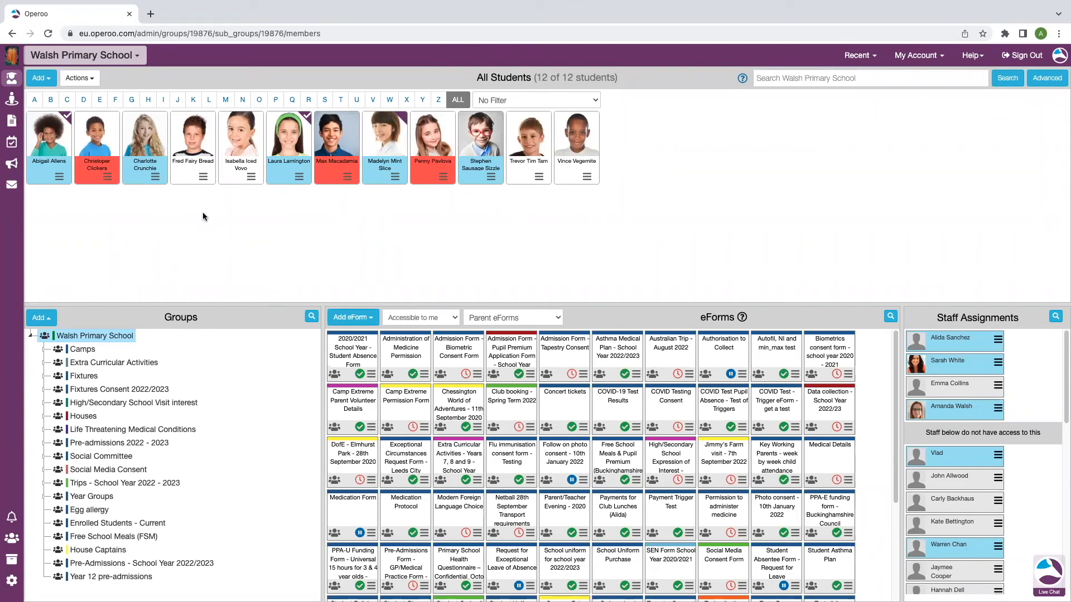
{"action": "left_click", "coordinate": [12, 121]}
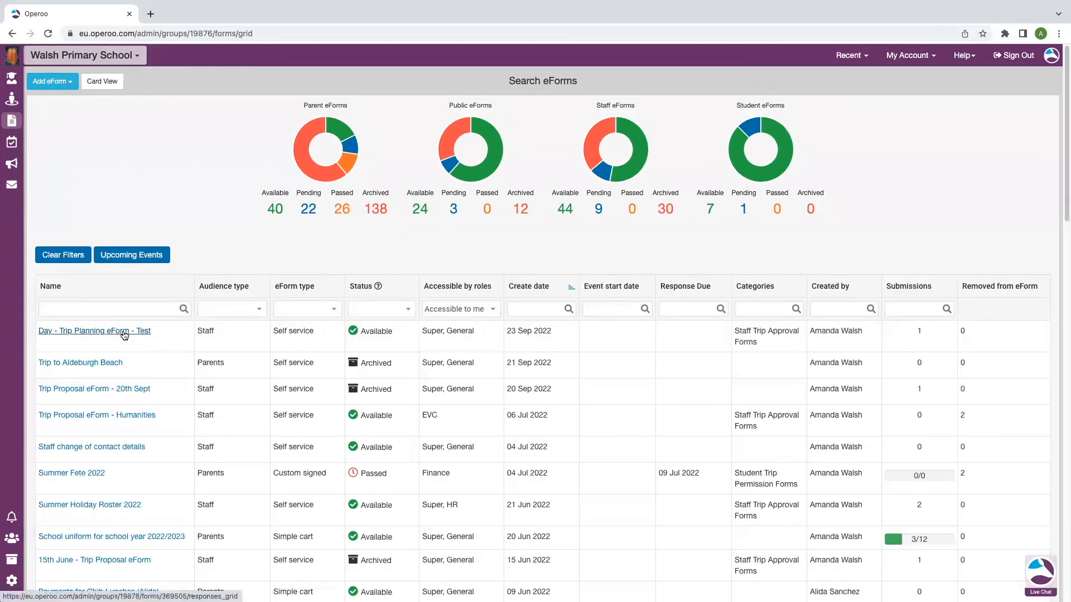
{"action": "left_click", "coordinate": [124, 335]}
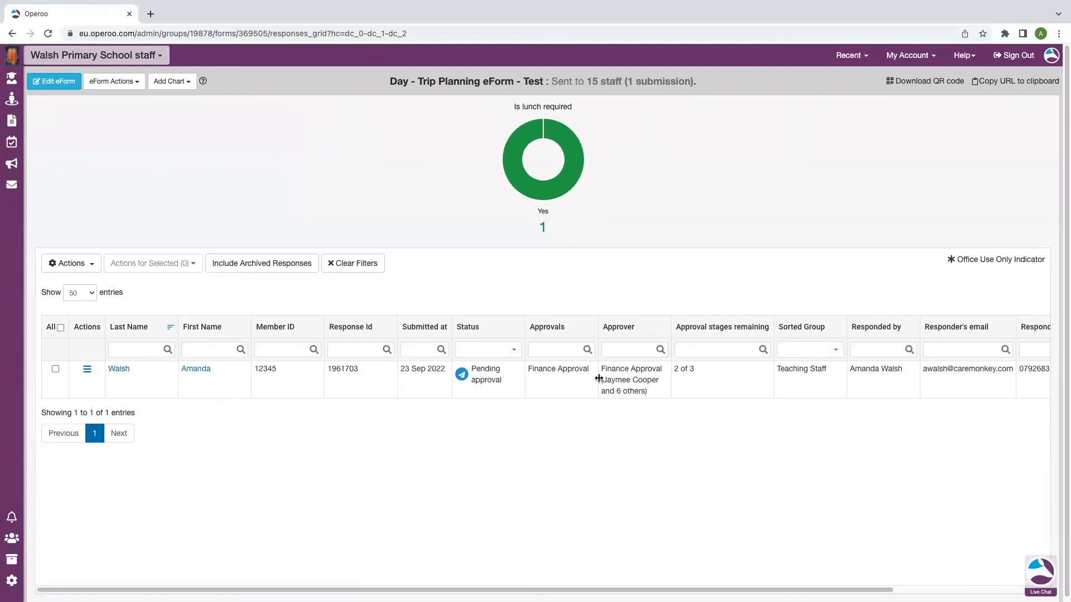
Bring up the actions menu for the single submission pending Finance Approval
{"action": "left_click_drag", "start_coordinate": [661, 371], "coordinate": [597, 373]}
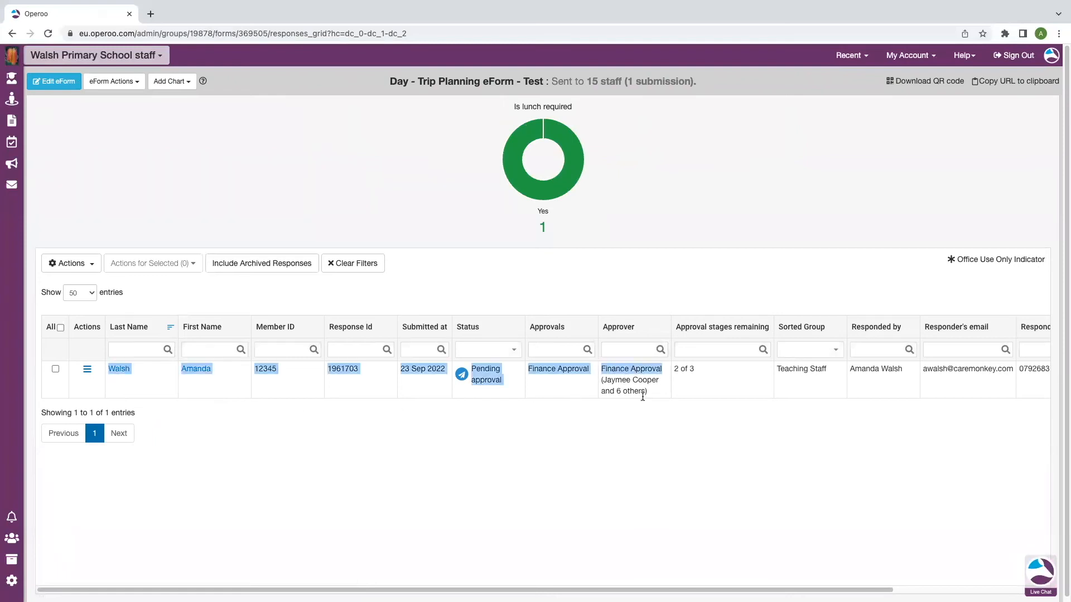
{"action": "left_click", "coordinate": [640, 393]}
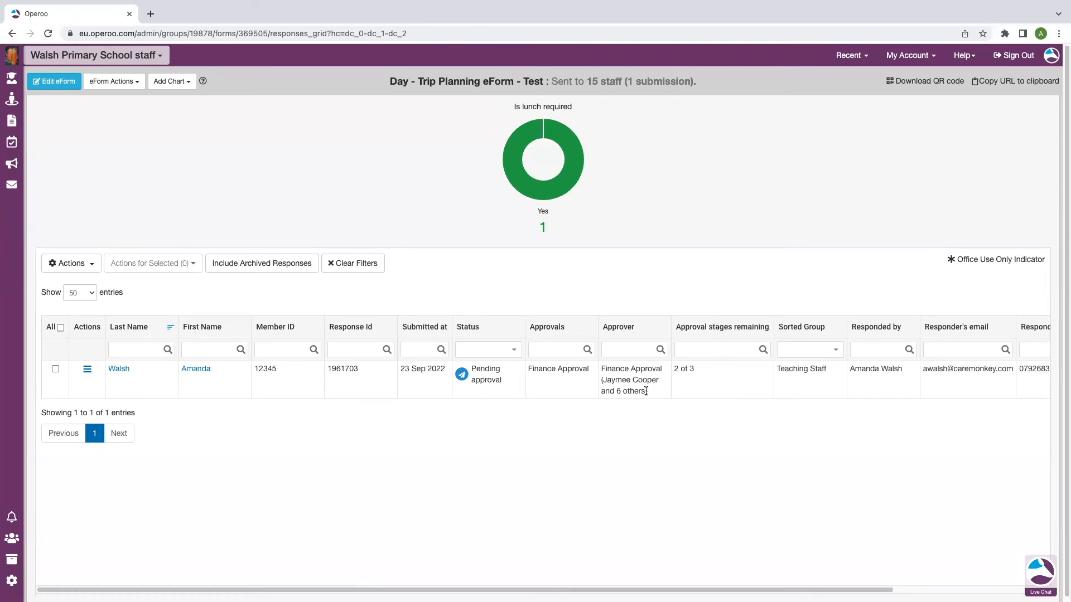
{"action": "left_click", "coordinate": [88, 371]}
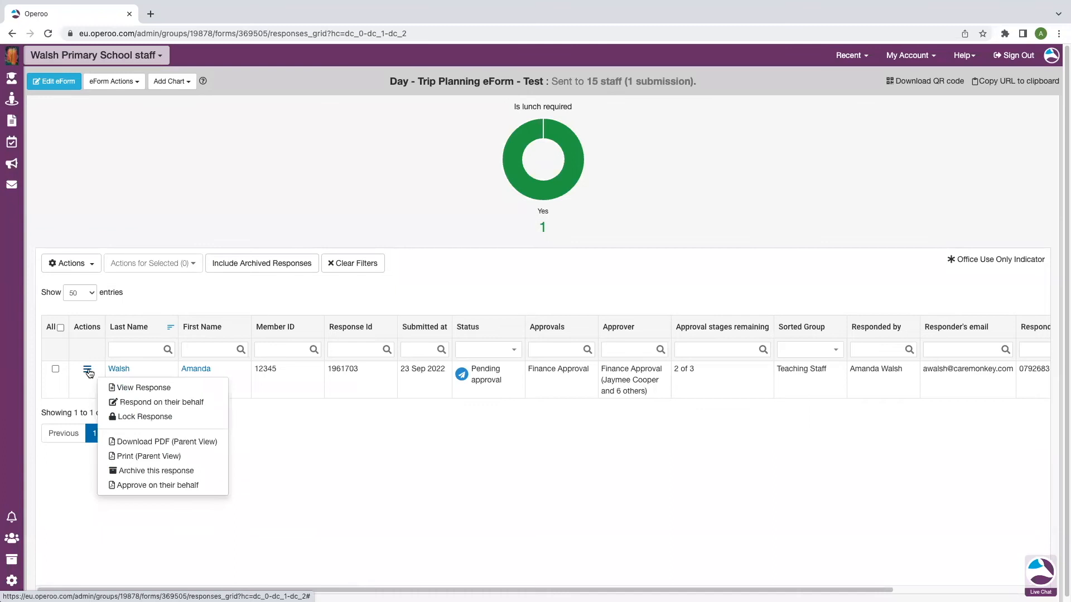
Start an on-behalf Finance Approval marked approved, with the note 'Approved on behalf of'
{"action": "left_click", "coordinate": [184, 487]}
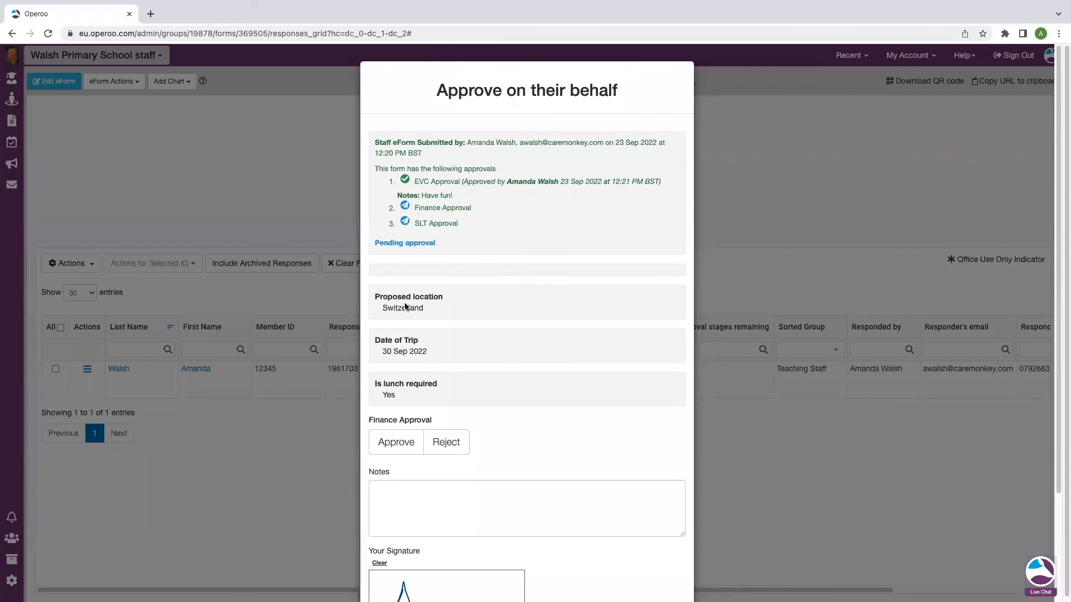
{"action": "left_click", "coordinate": [406, 449]}
{"action": "left_click", "coordinate": [405, 496]}
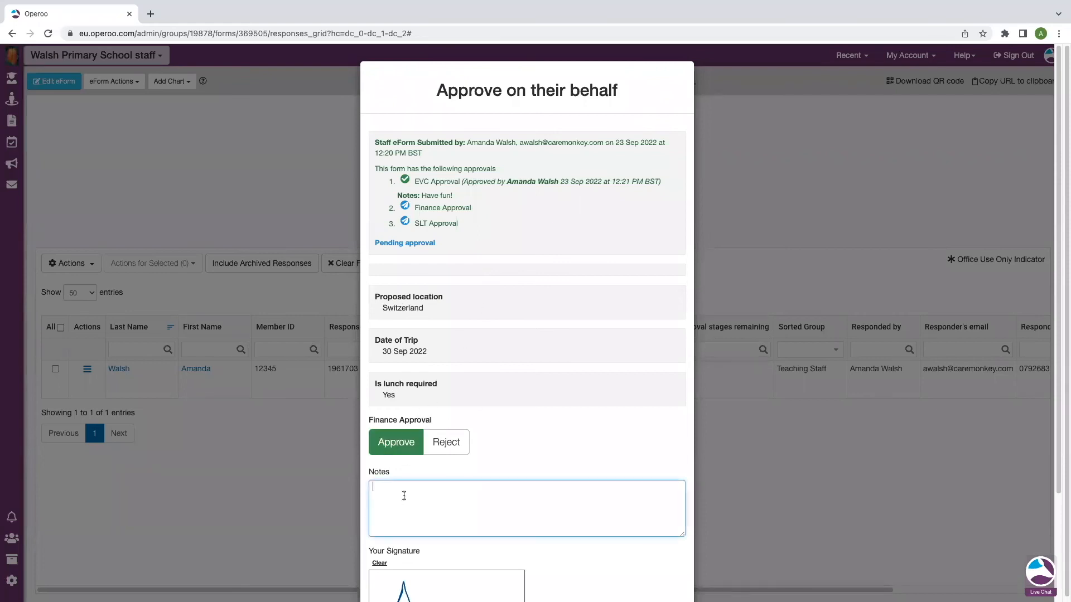
{"action": "type", "text": "Approved on behalf of"}
{"action": "scroll", "coordinate": [526, 428], "scroll_direction": "down", "scroll_amount": 3}
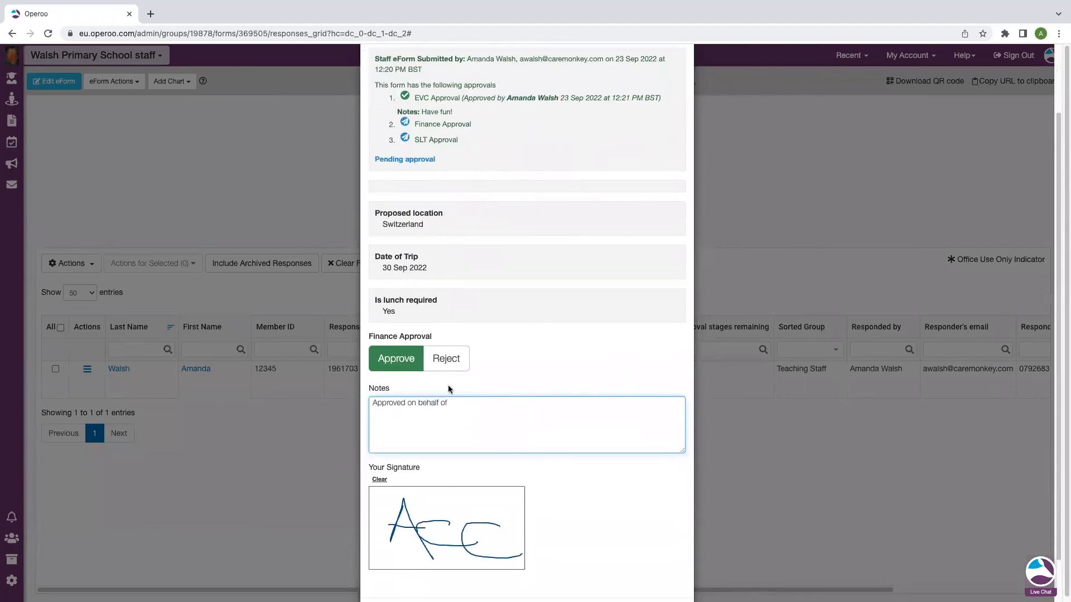
Change the Finance Approval decision to Reject with note 'Rejected due to xyz' and save
{"action": "left_click", "coordinate": [446, 359]}
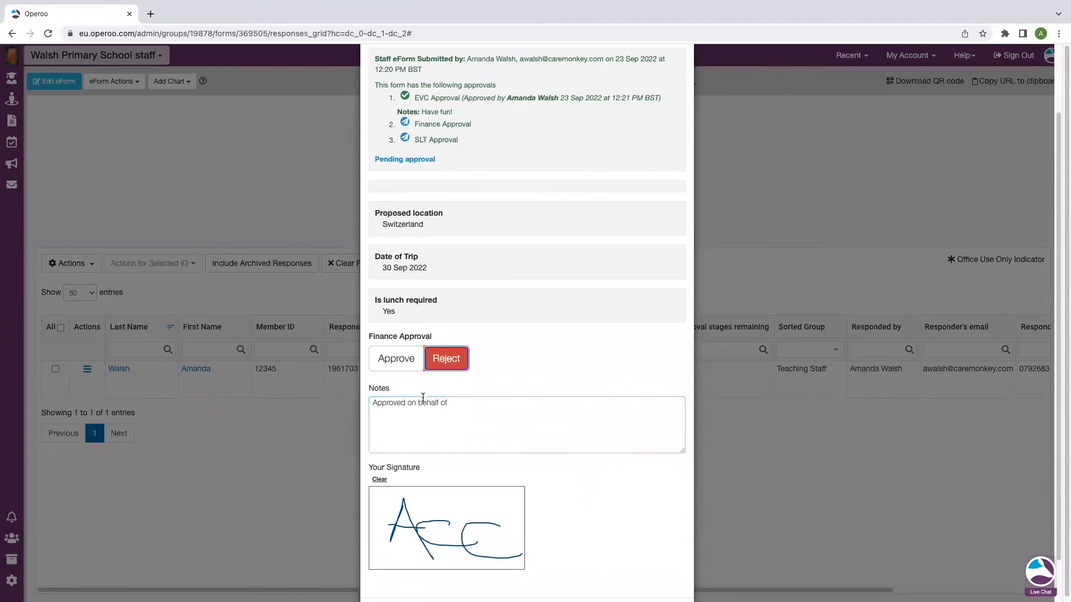
{"action": "left_click_drag", "start_coordinate": [466, 403], "coordinate": [343, 405]}
{"action": "type", "text": "Reject"}
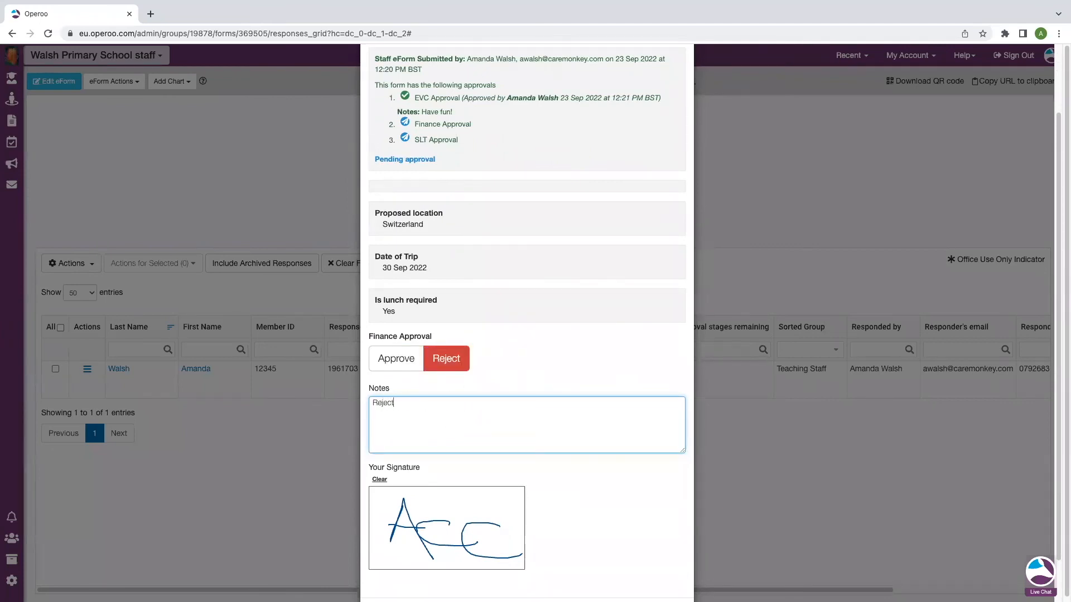
{"action": "type", "text": "edk"}
{"action": "key", "text": "BackSpace"}
{"action": "type", "text": "due to xyz"}
{"action": "scroll", "coordinate": [517, 370], "scroll_direction": "down", "scroll_amount": 2}
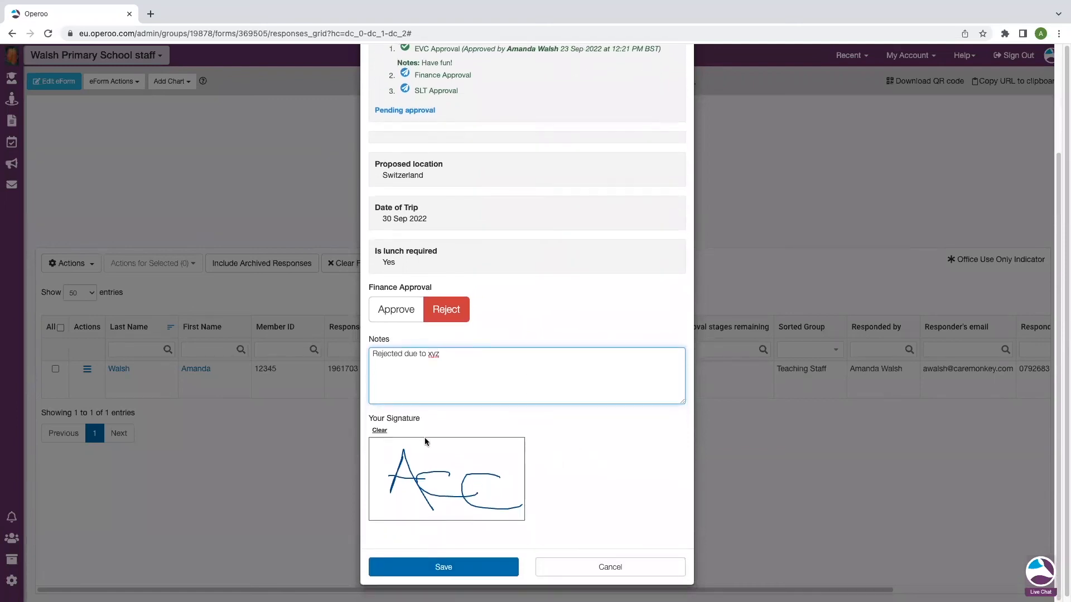
{"action": "left_click", "coordinate": [470, 567]}
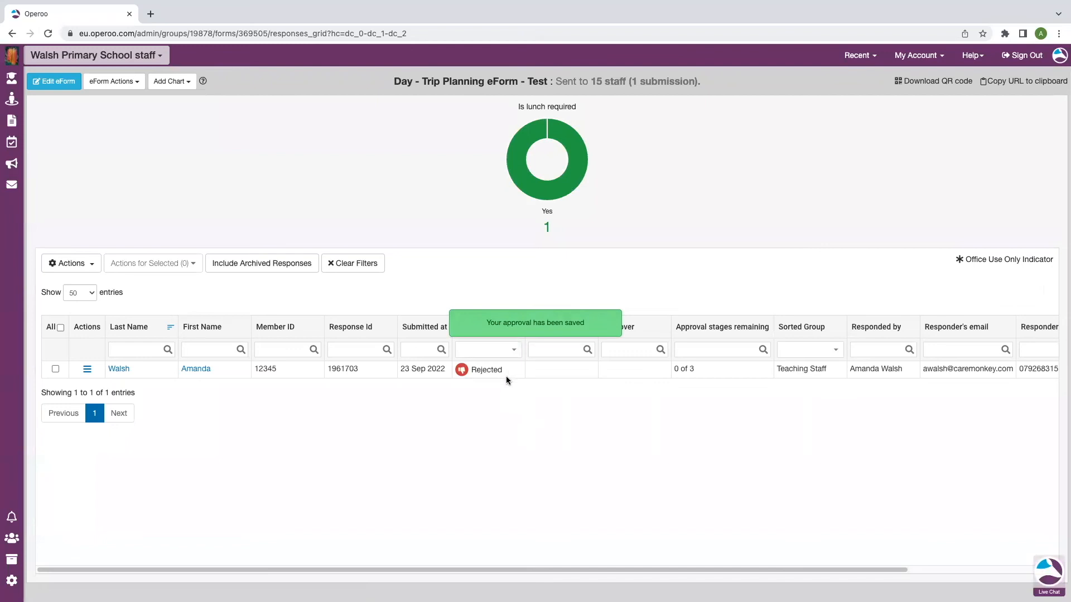
Highlight the submission's Rejected status, with 0 of 3 approval stages remaining
{"action": "double_click", "coordinate": [486, 370]}
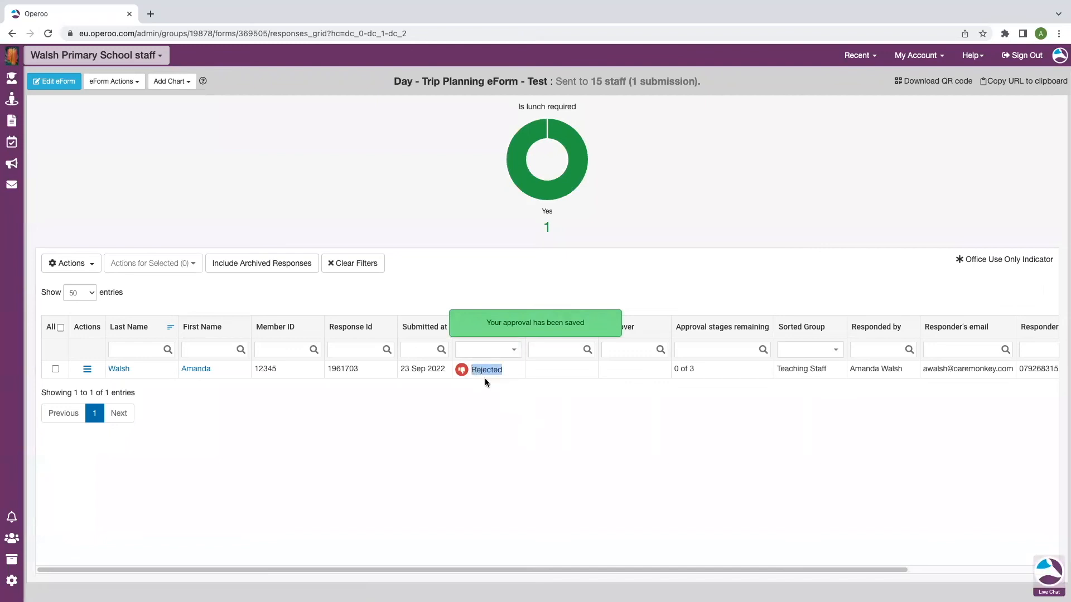
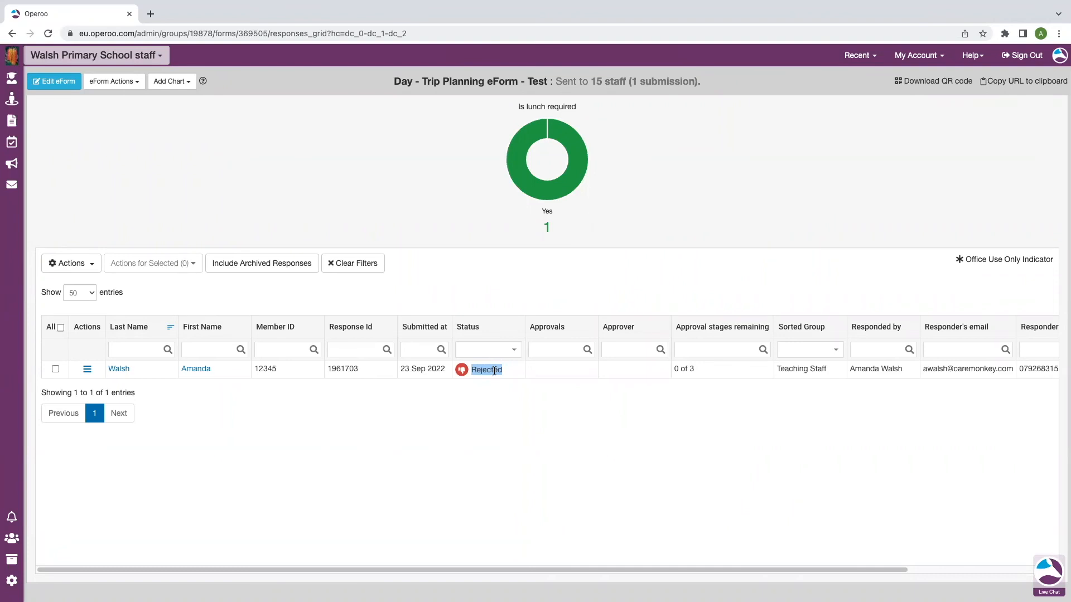
Switch to the Operoo Home account and find the rejected trip submission under Form Library's My Submissions
{"action": "left_click", "coordinate": [128, 55]}
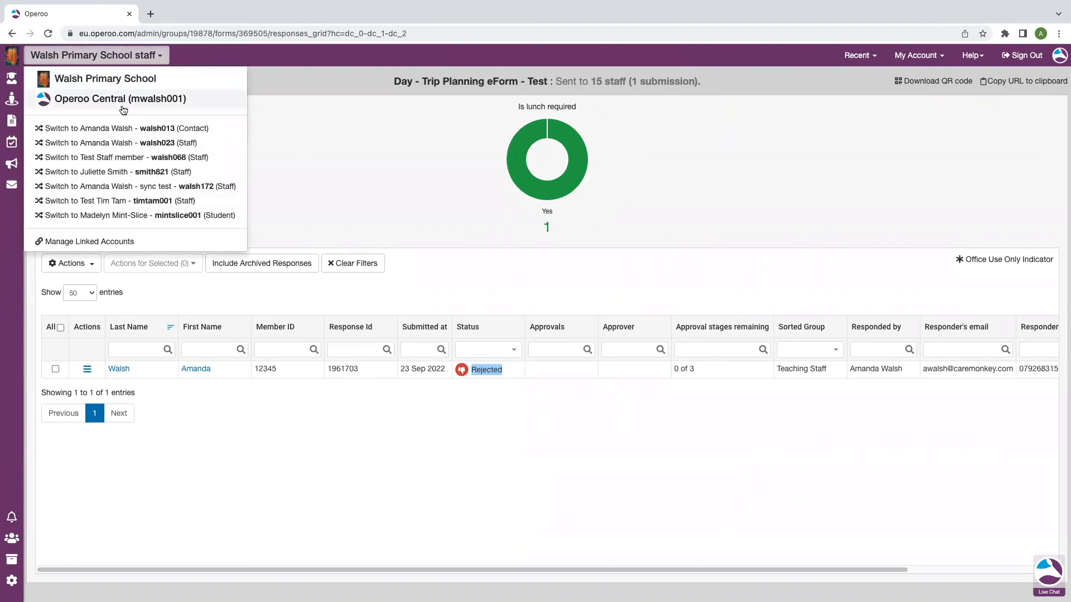
{"action": "left_click", "coordinate": [116, 100]}
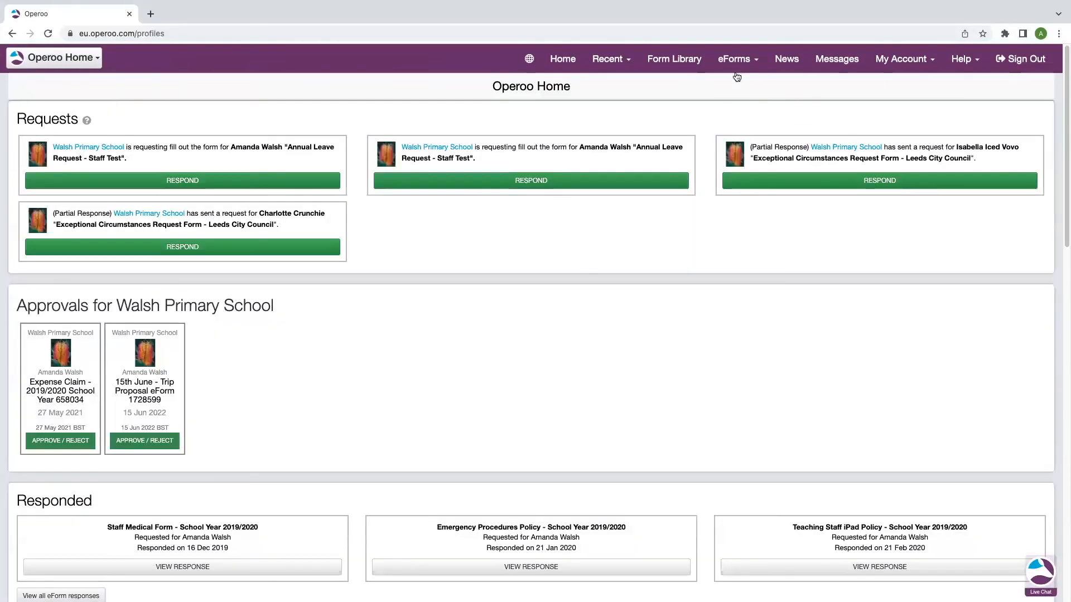
{"action": "left_click", "coordinate": [678, 61]}
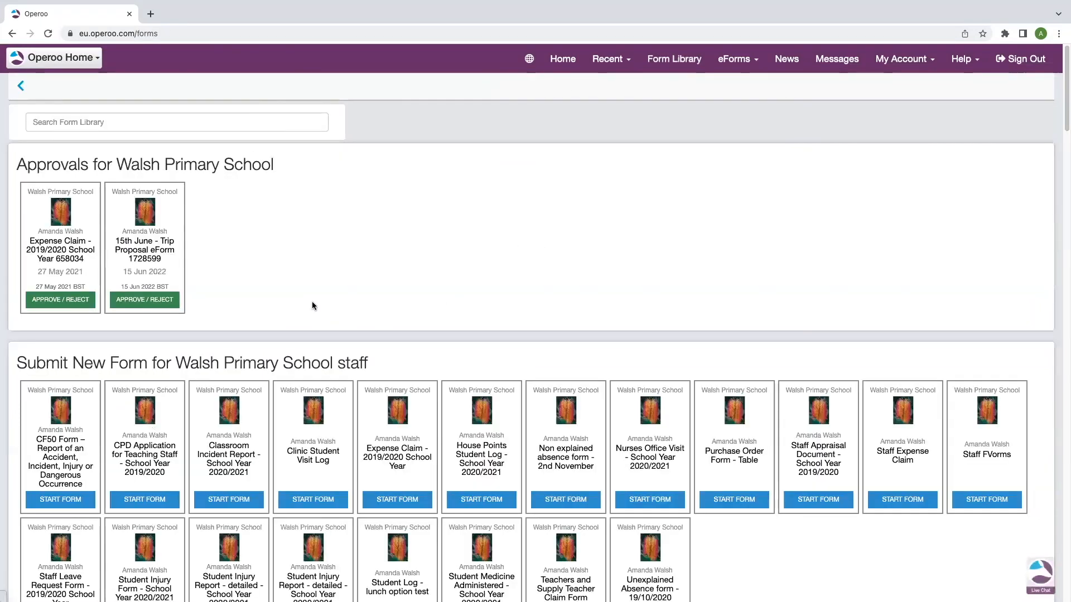
{"action": "scroll", "coordinate": [312, 305], "scroll_direction": "down", "scroll_amount": 15}
{"action": "scroll", "coordinate": [312, 305], "scroll_direction": "down", "scroll_amount": 7}
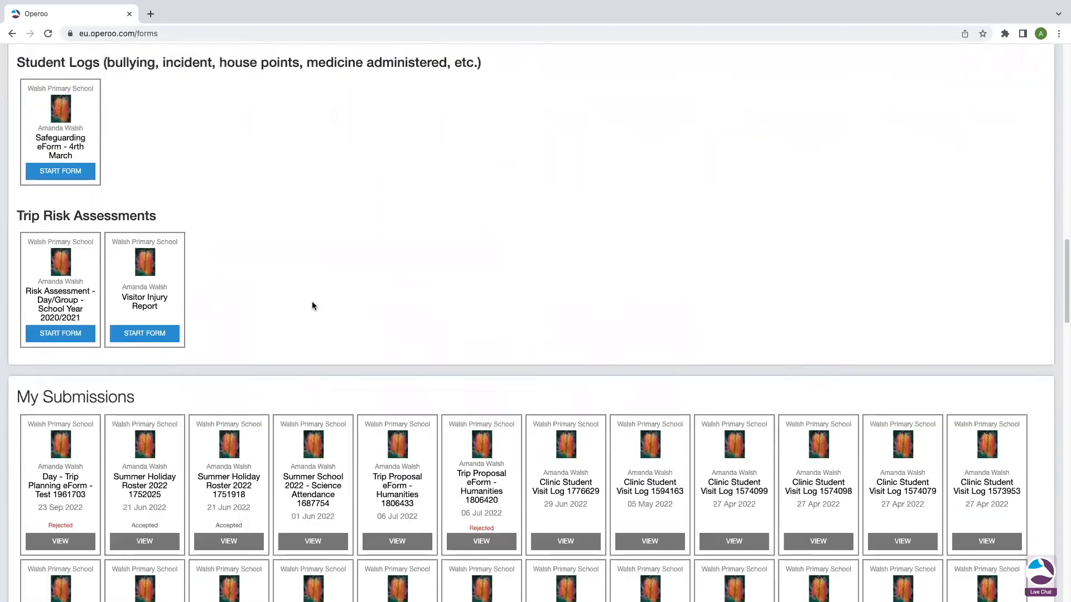
{"action": "scroll", "coordinate": [97, 203], "scroll_direction": "down", "scroll_amount": 1}
{"action": "left_click_drag", "start_coordinate": [97, 203], "coordinate": [47, 177]}
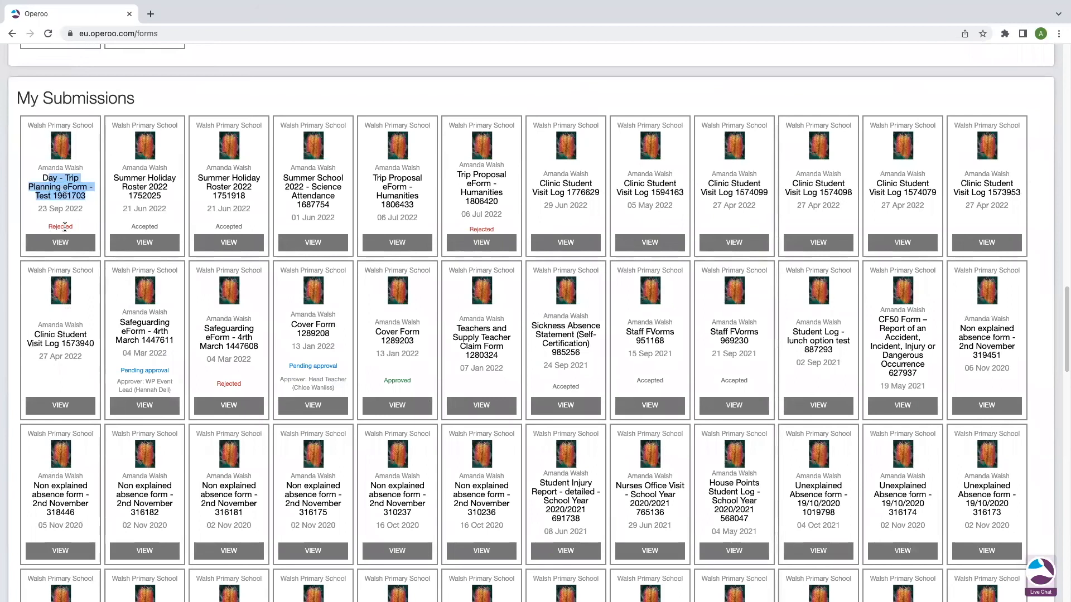
Open the rejected trip submission, review the Finance rejection note and start resubmitting it
{"action": "left_click", "coordinate": [64, 246]}
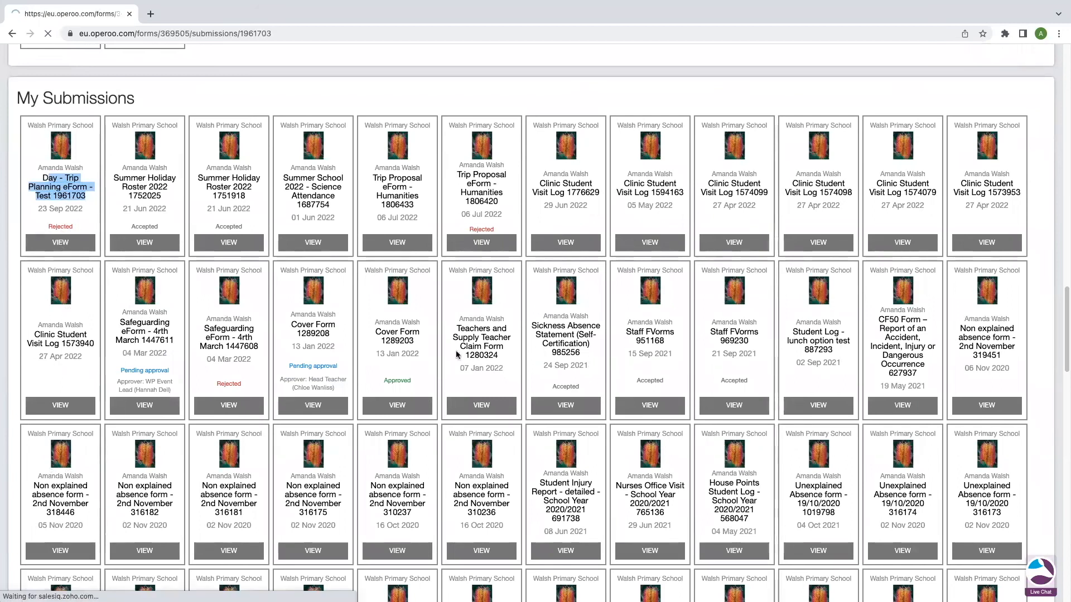
{"action": "left_click_drag", "start_coordinate": [605, 166], "coordinate": [538, 165]}
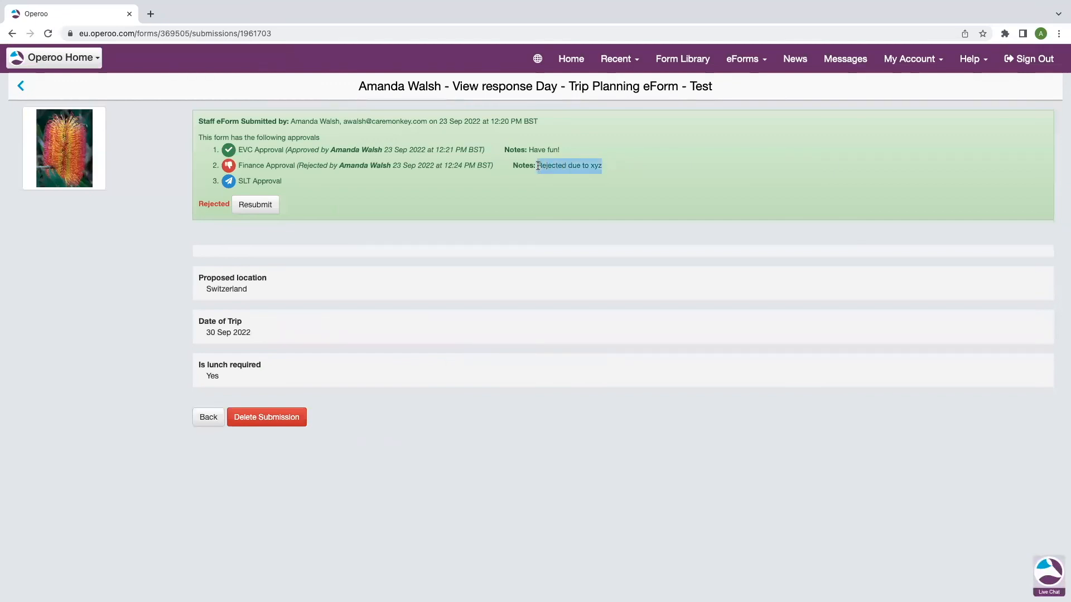
{"action": "left_click", "coordinate": [257, 206]}
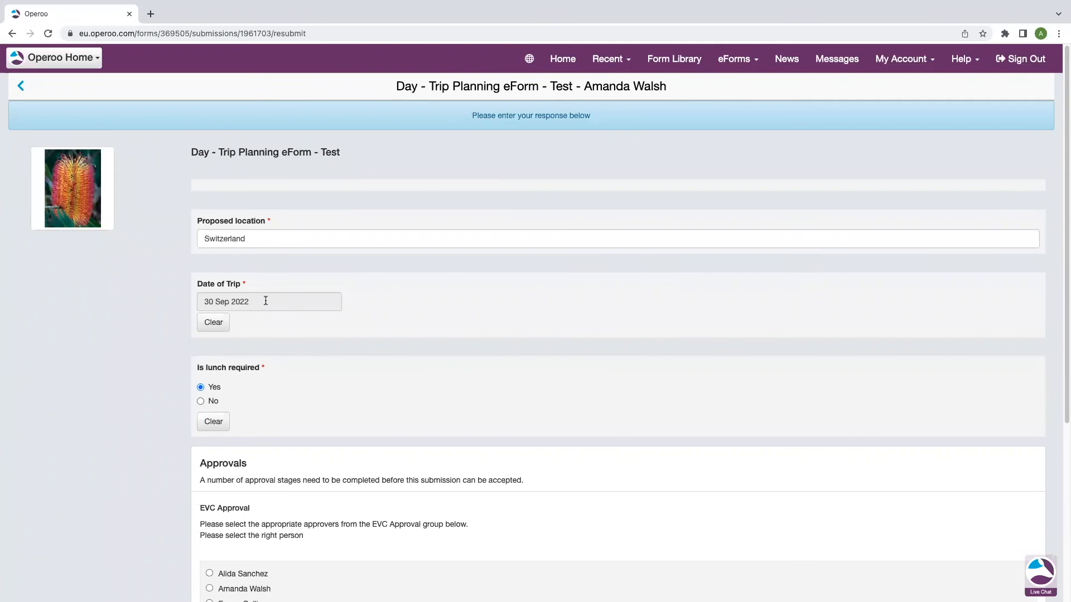
Change 'Is lunch required' to No and submit the revised Day - Trip Planning eForm
{"action": "left_click", "coordinate": [201, 401]}
{"action": "scroll", "coordinate": [316, 414], "scroll_direction": "down", "scroll_amount": 5}
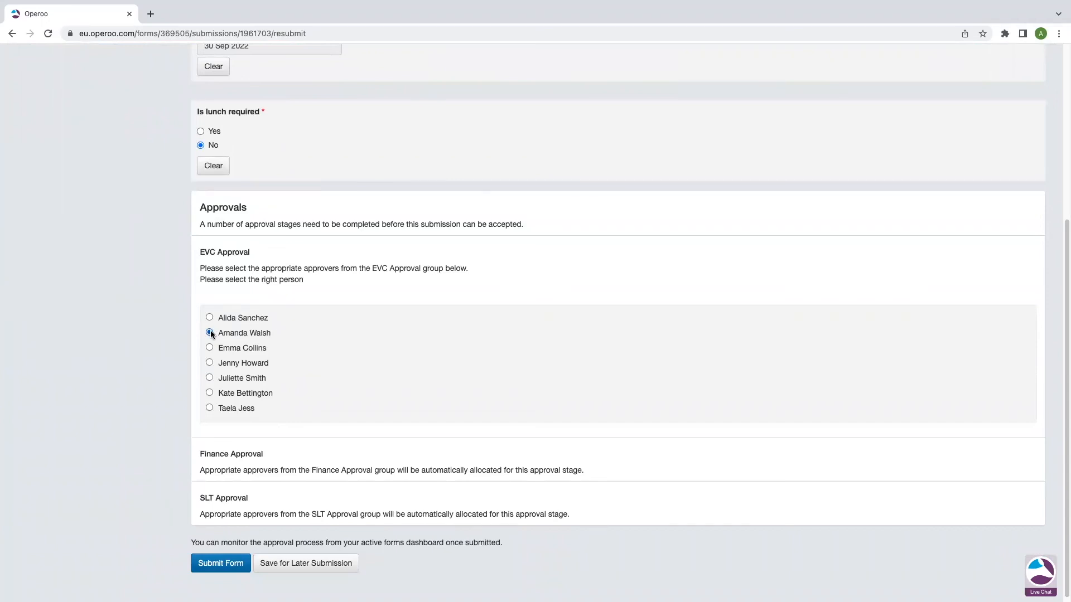
{"action": "scroll", "coordinate": [232, 360], "scroll_direction": "down", "scroll_amount": 1}
{"action": "left_click", "coordinate": [221, 560]}
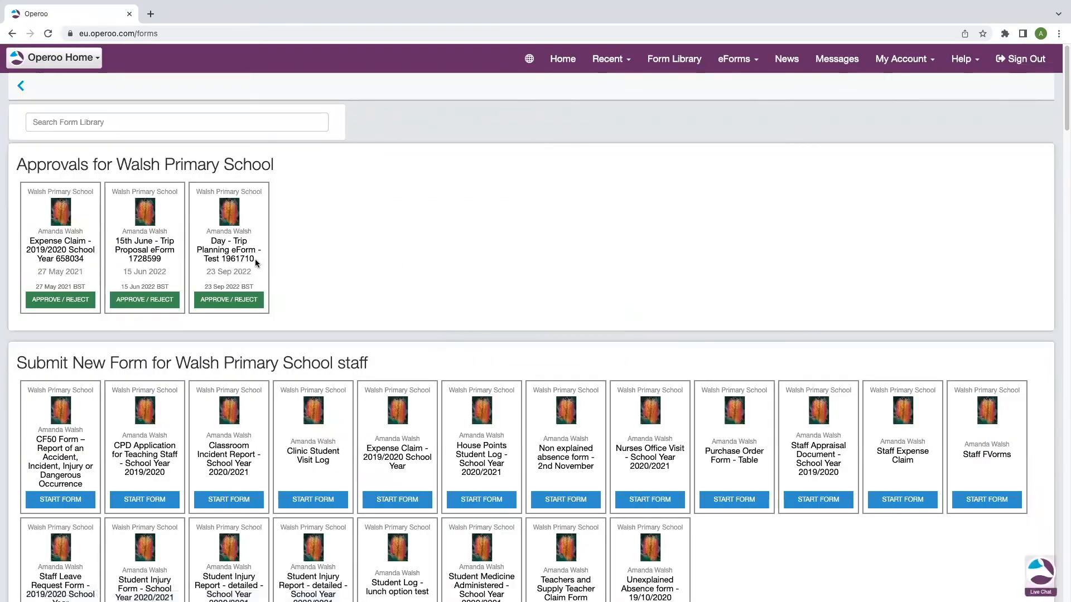
{"action": "left_click_drag", "start_coordinate": [256, 263], "coordinate": [211, 239]}
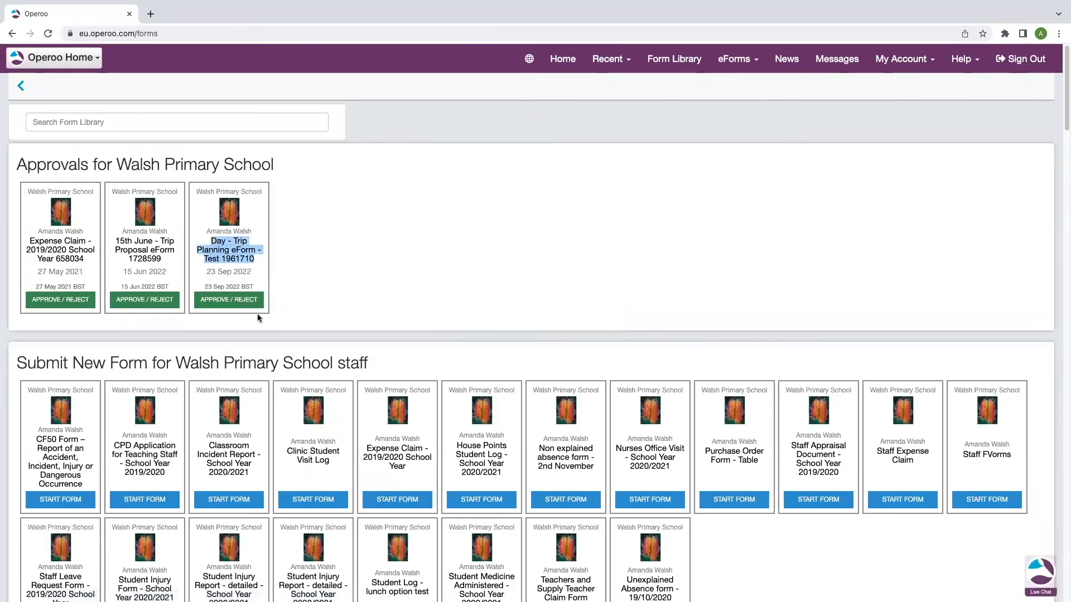
Verify submission 1961710 shows Pending EVC approval in My Submissions
{"action": "scroll", "coordinate": [258, 318], "scroll_direction": "down", "scroll_amount": 20}
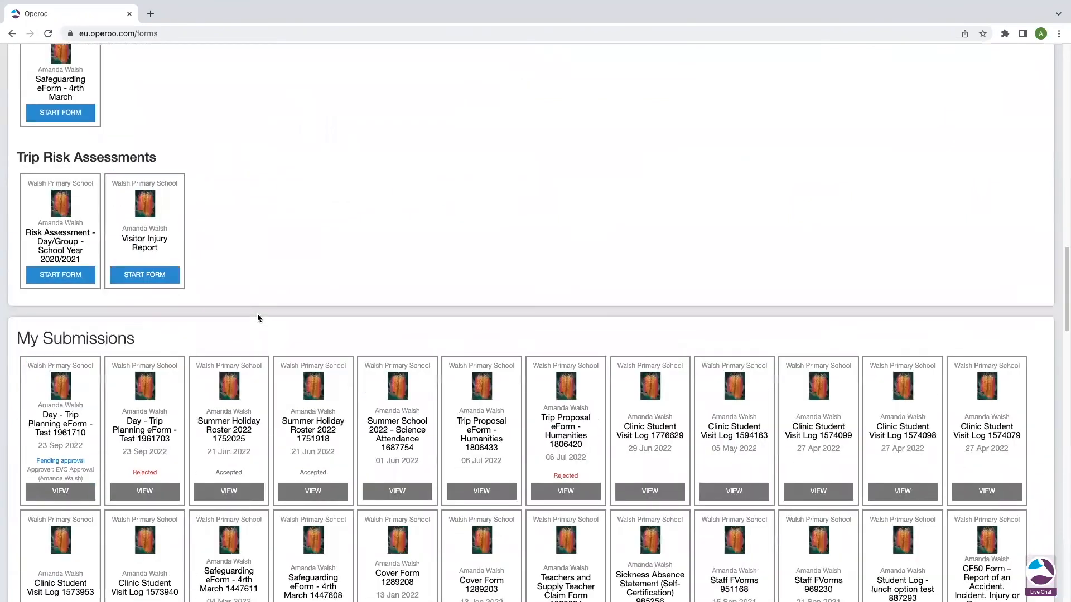
{"action": "scroll", "coordinate": [257, 317], "scroll_direction": "down", "scroll_amount": 4}
{"action": "left_click_drag", "start_coordinate": [178, 229], "coordinate": [126, 204]}
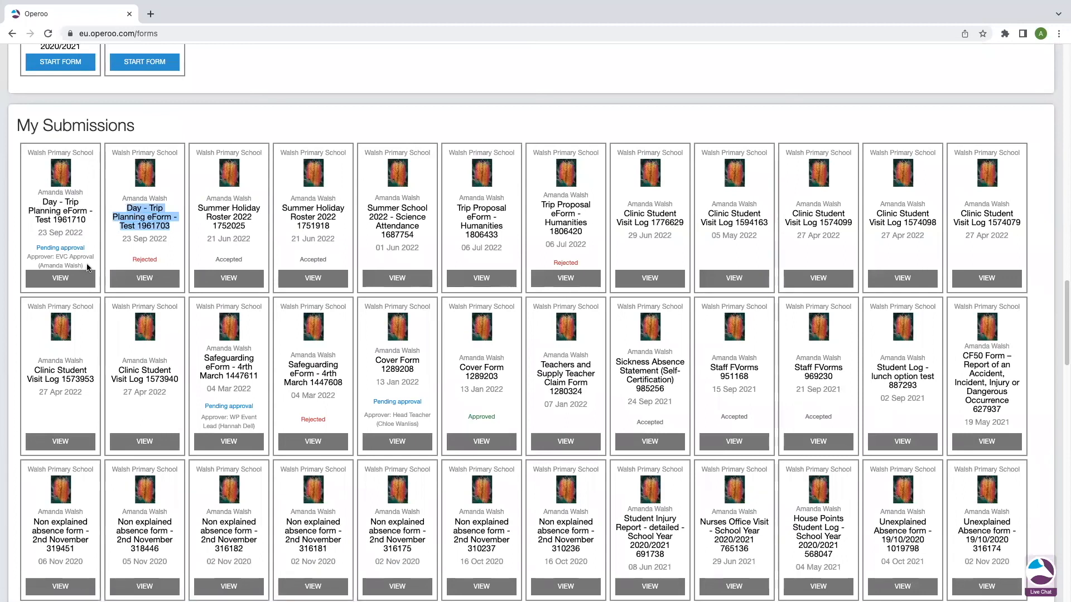
{"action": "left_click_drag", "start_coordinate": [88, 266], "coordinate": [44, 202]}
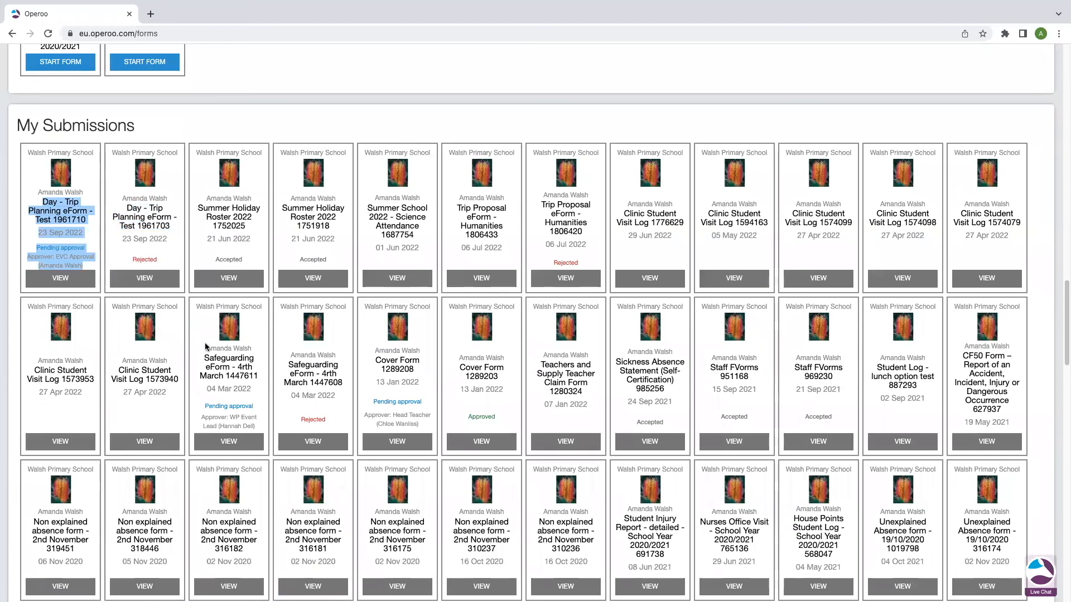
{"action": "scroll", "coordinate": [162, 342], "scroll_direction": "up", "scroll_amount": 20}
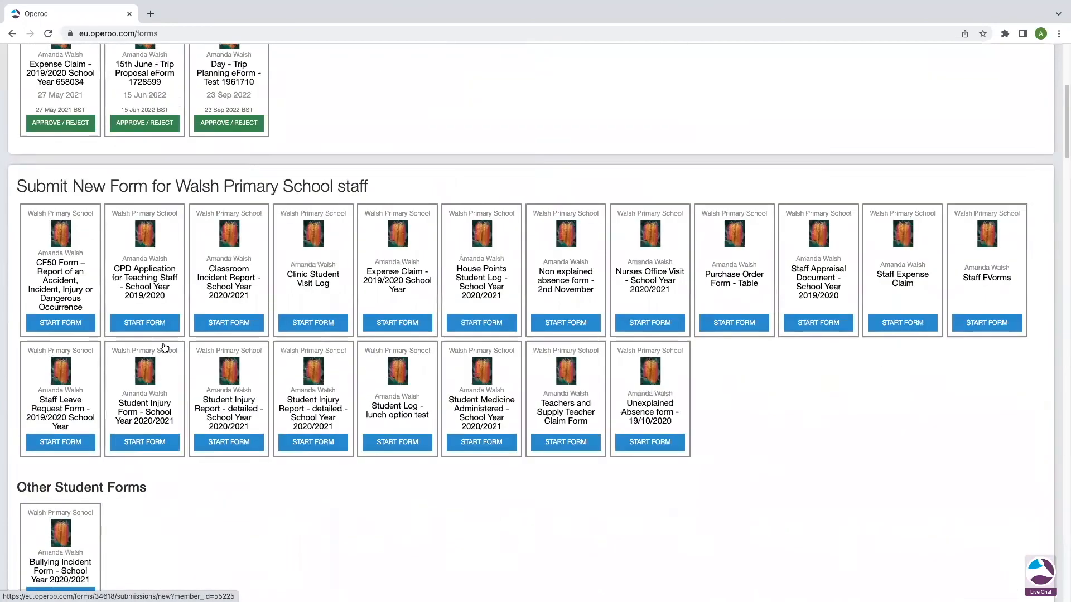
{"action": "left_click", "coordinate": [70, 58]}
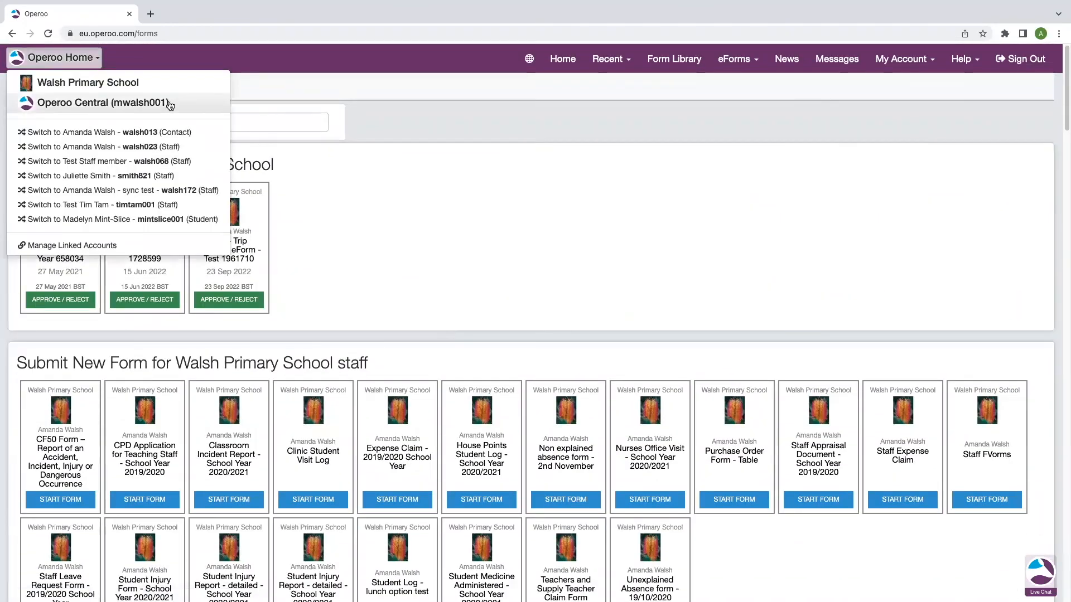
Switch to Walsh Primary School and open the Triggers page of the 'test' trip eForm in Staff eForms
{"action": "left_click", "coordinate": [132, 84]}
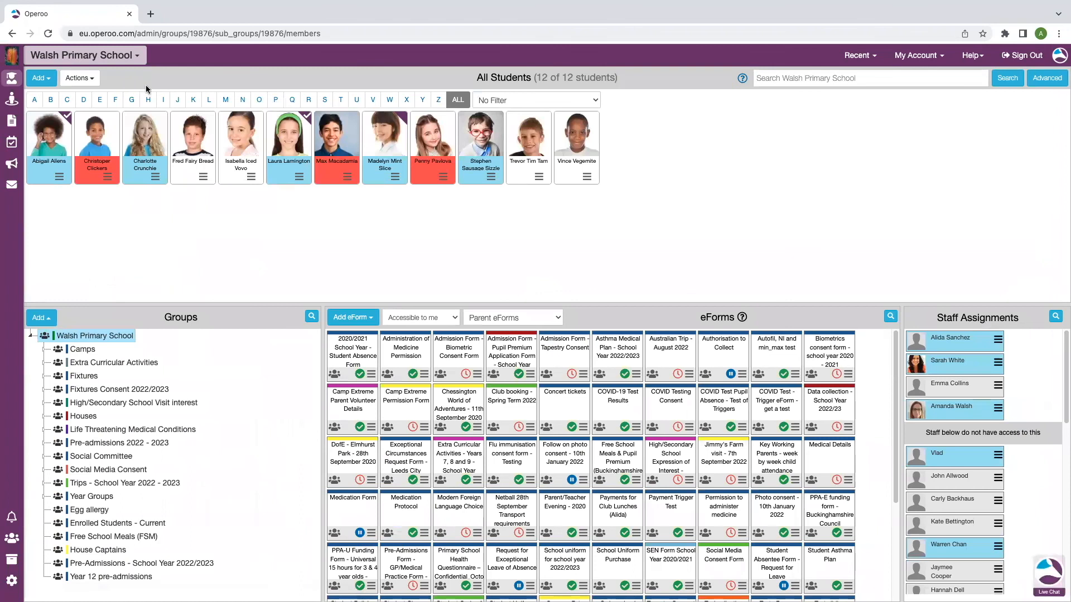
{"action": "left_click", "coordinate": [12, 101]}
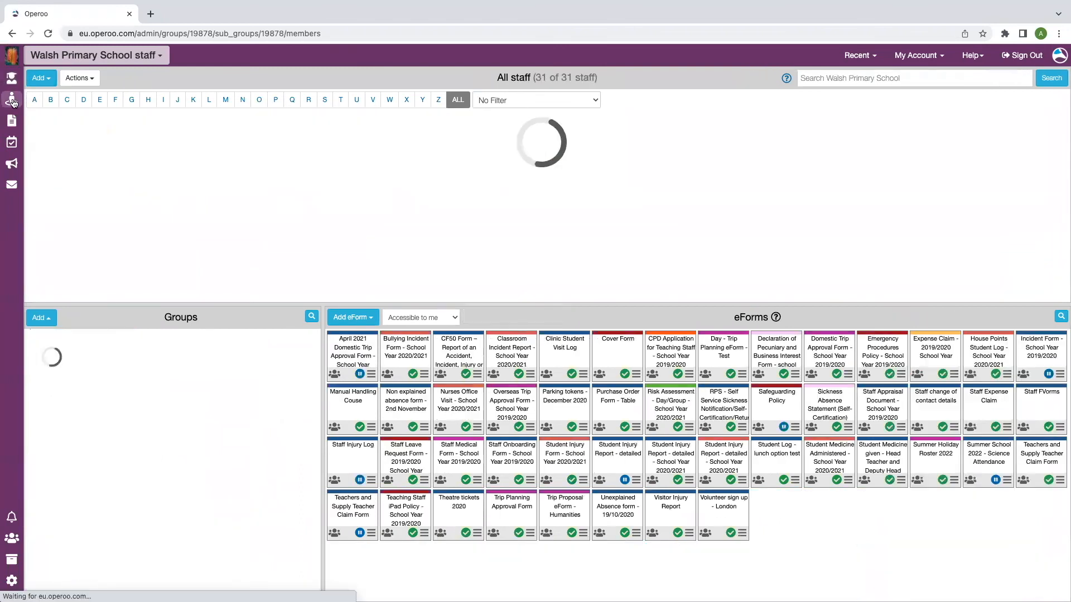
{"action": "left_click", "coordinate": [1060, 318]}
{"action": "type", "text": "test"}
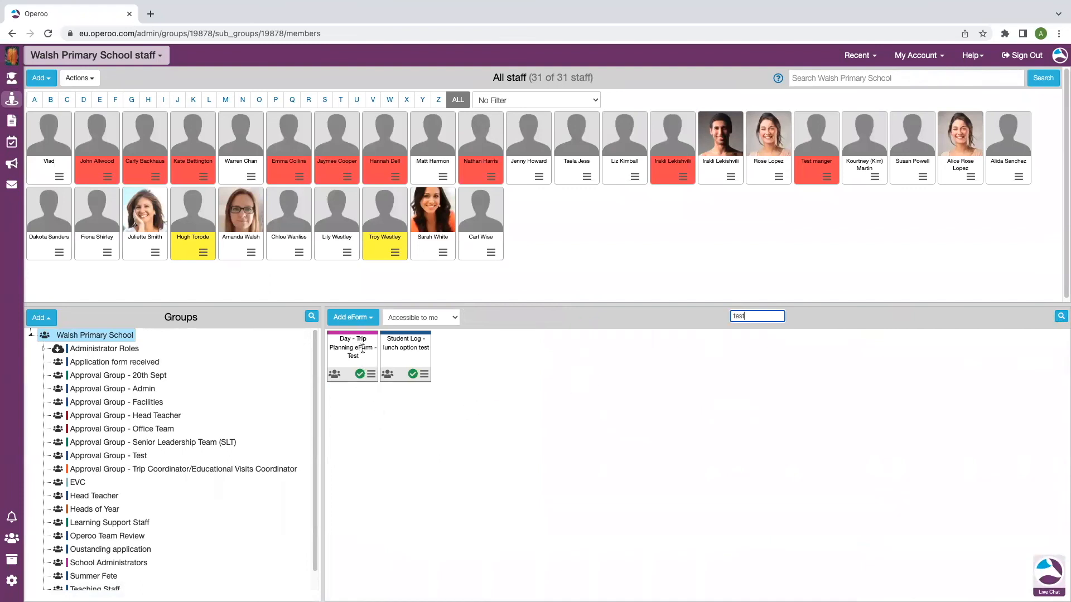
{"action": "left_click", "coordinate": [373, 379]}
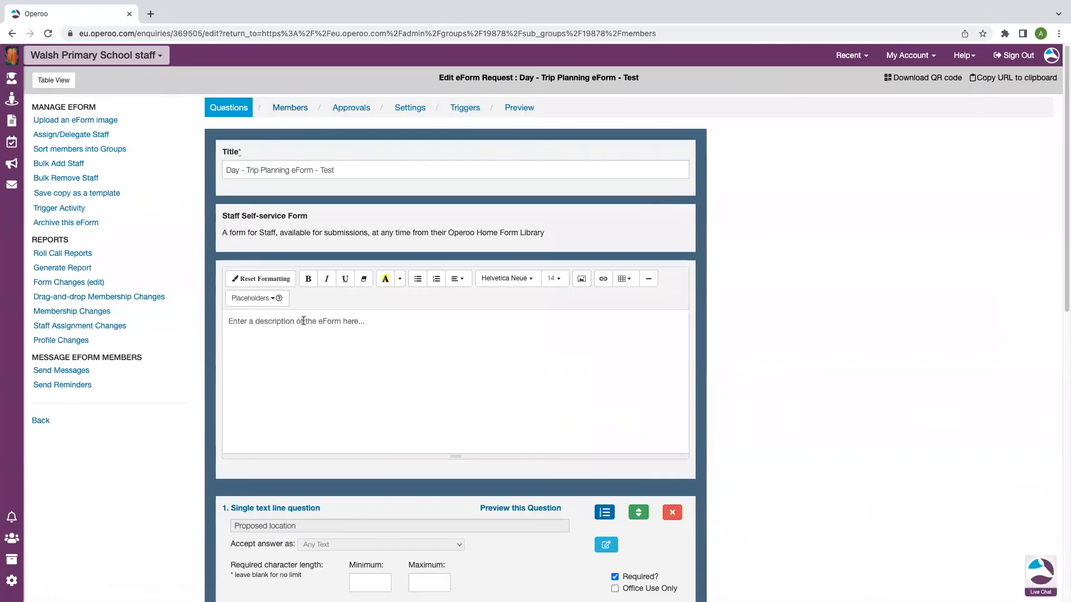
{"action": "left_click", "coordinate": [344, 109]}
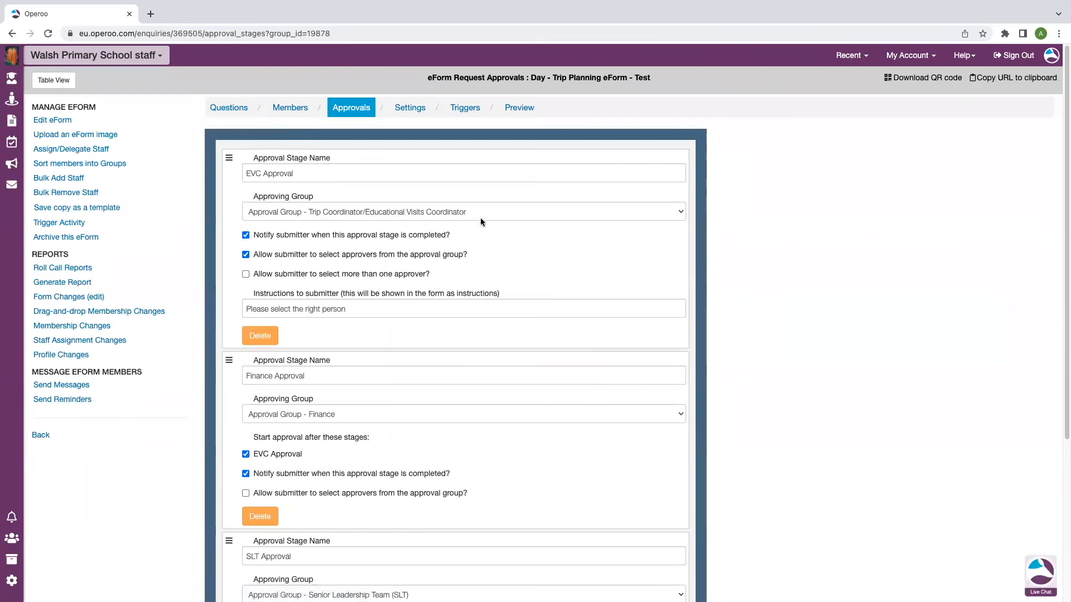
{"action": "left_click", "coordinate": [466, 111]}
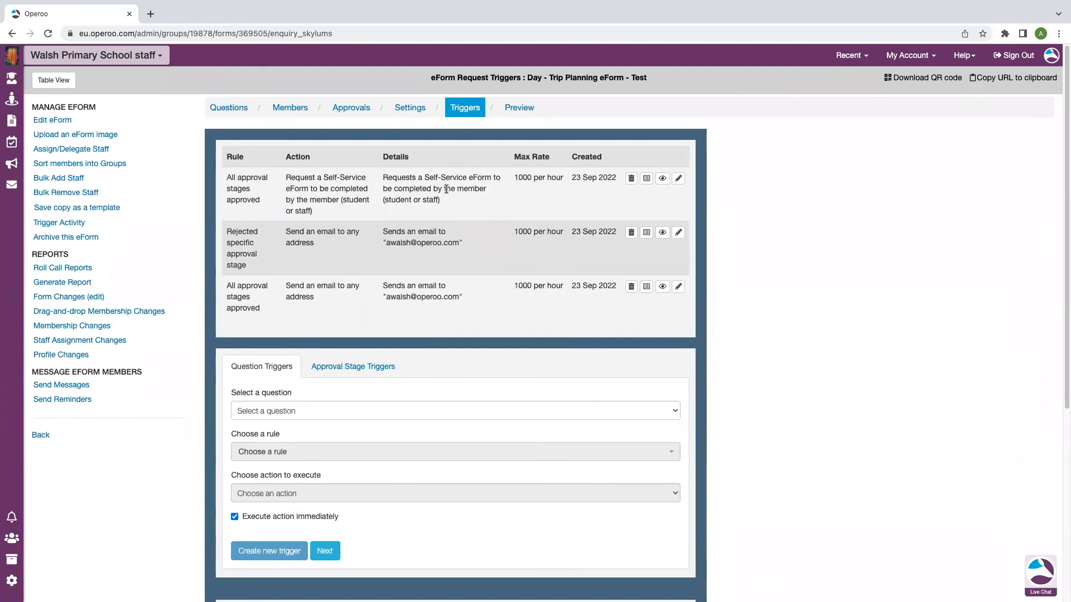
{"action": "left_click", "coordinate": [663, 180]}
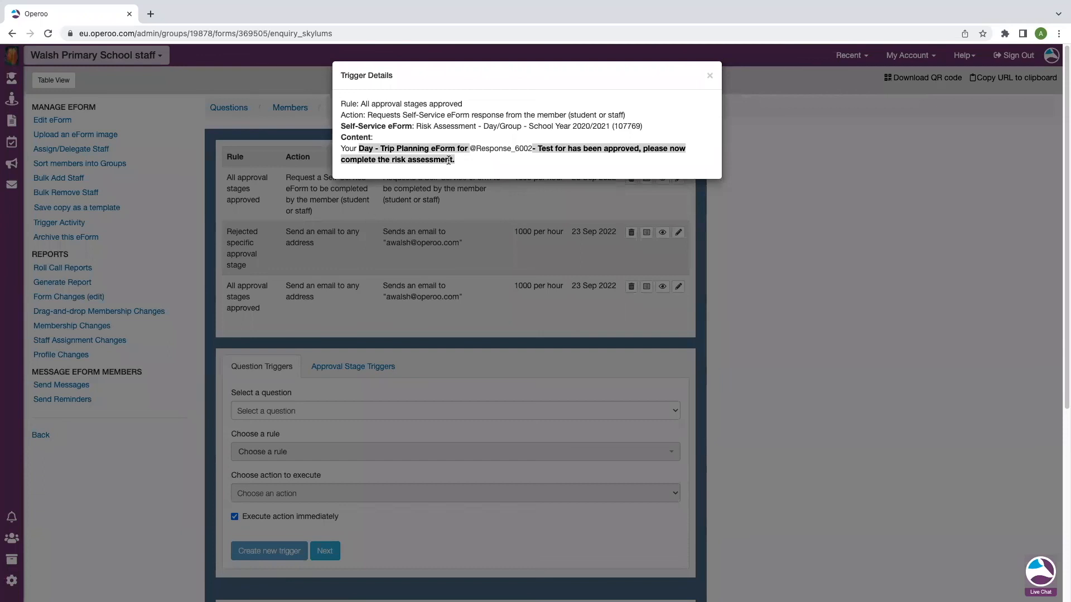
{"action": "left_click", "coordinate": [709, 76]}
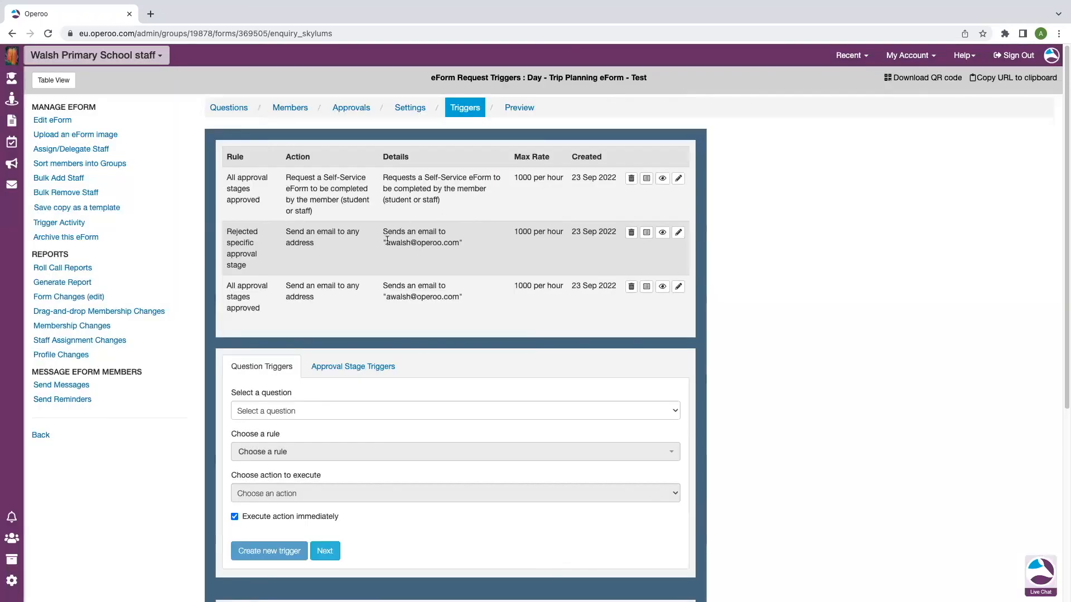
{"action": "left_click", "coordinate": [662, 233]}
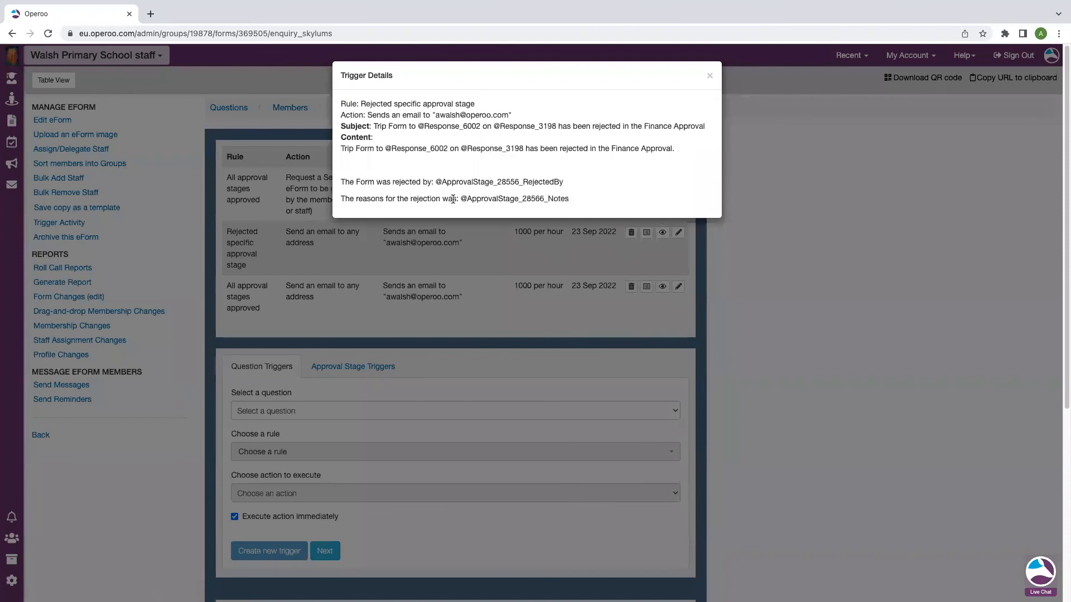
{"action": "left_click", "coordinate": [708, 76]}
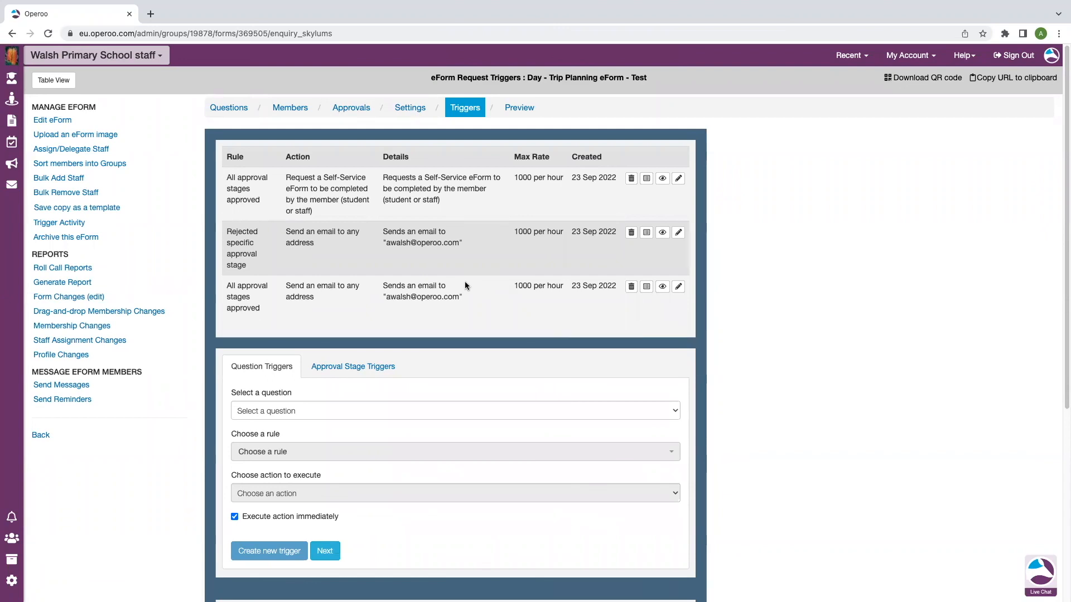
{"action": "left_click", "coordinate": [11, 121]}
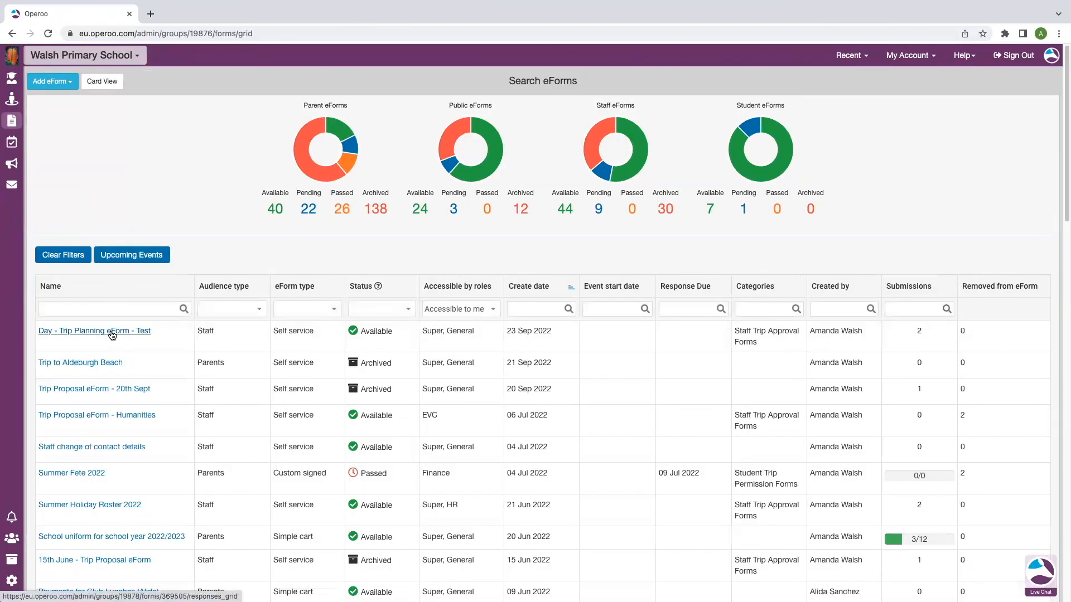
In the trip eForm responses, approve row 2's EVC Approval stage on the submitter's behalf
{"action": "left_click", "coordinate": [112, 332]}
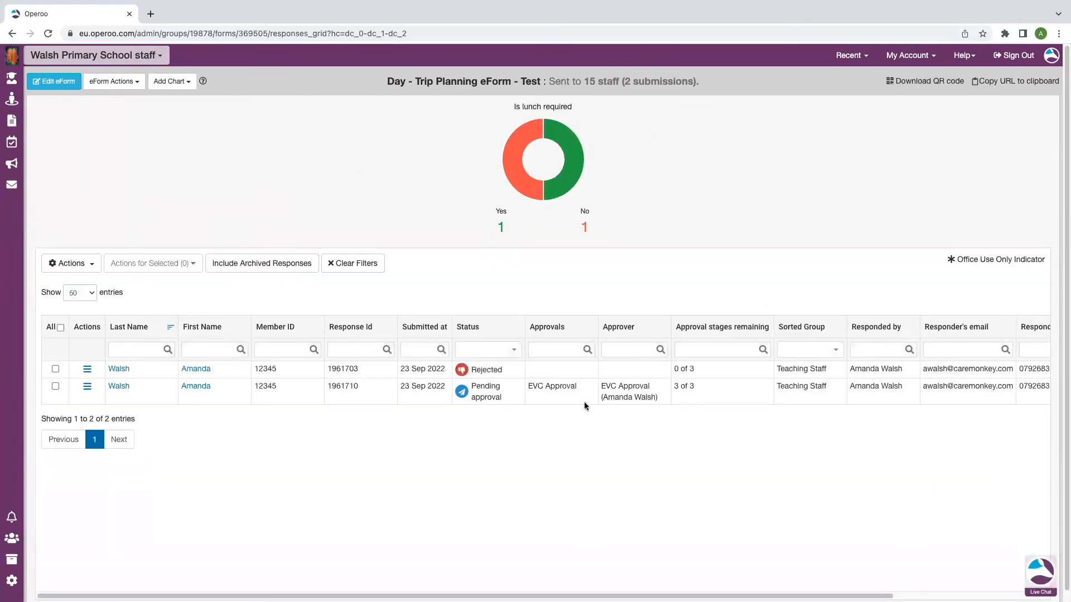
{"action": "left_click", "coordinate": [87, 388]}
{"action": "left_click", "coordinate": [159, 505]}
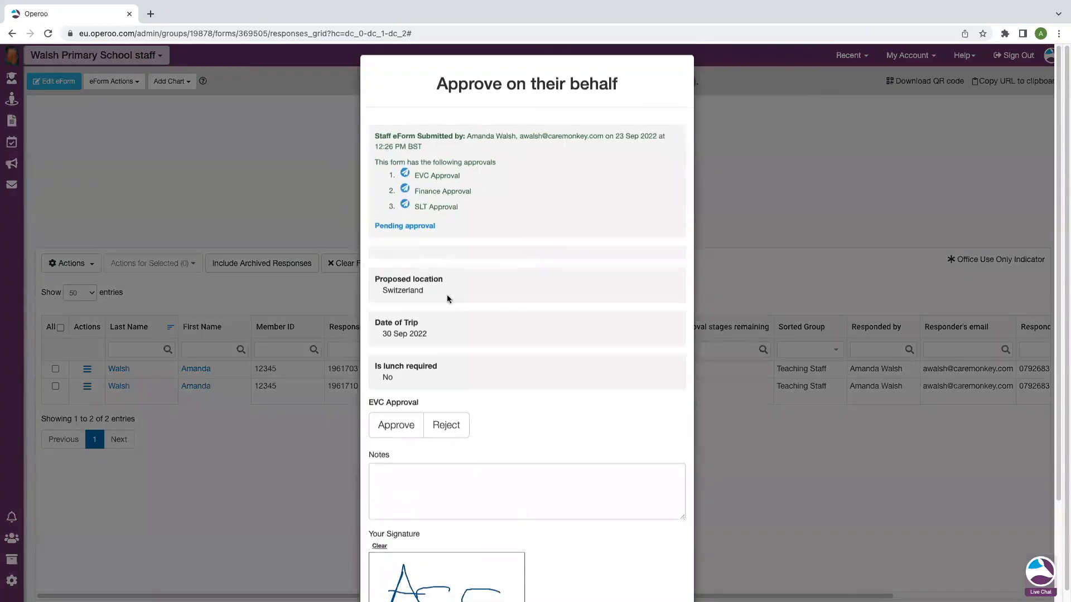
{"action": "scroll", "coordinate": [426, 393], "scroll_direction": "down", "scroll_amount": 2}
{"action": "left_click", "coordinate": [401, 344]}
{"action": "scroll", "coordinate": [401, 345], "scroll_direction": "down", "scroll_amount": 1}
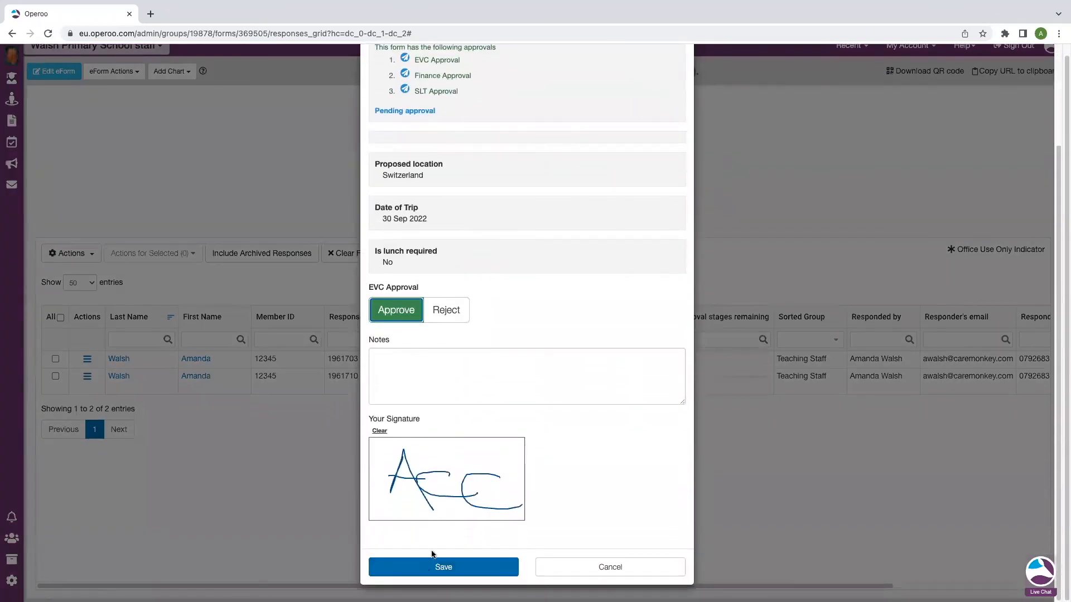
{"action": "left_click", "coordinate": [444, 567]}
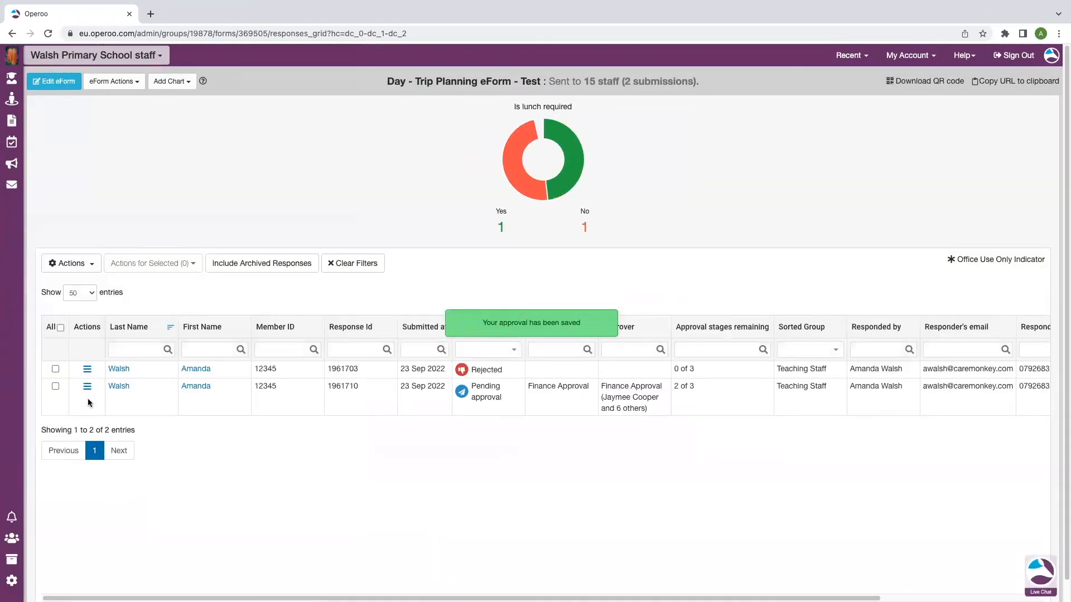
Approve the Finance Approval stage on their behalf and save
{"action": "left_click", "coordinate": [87, 387]}
{"action": "left_click", "coordinate": [226, 514]}
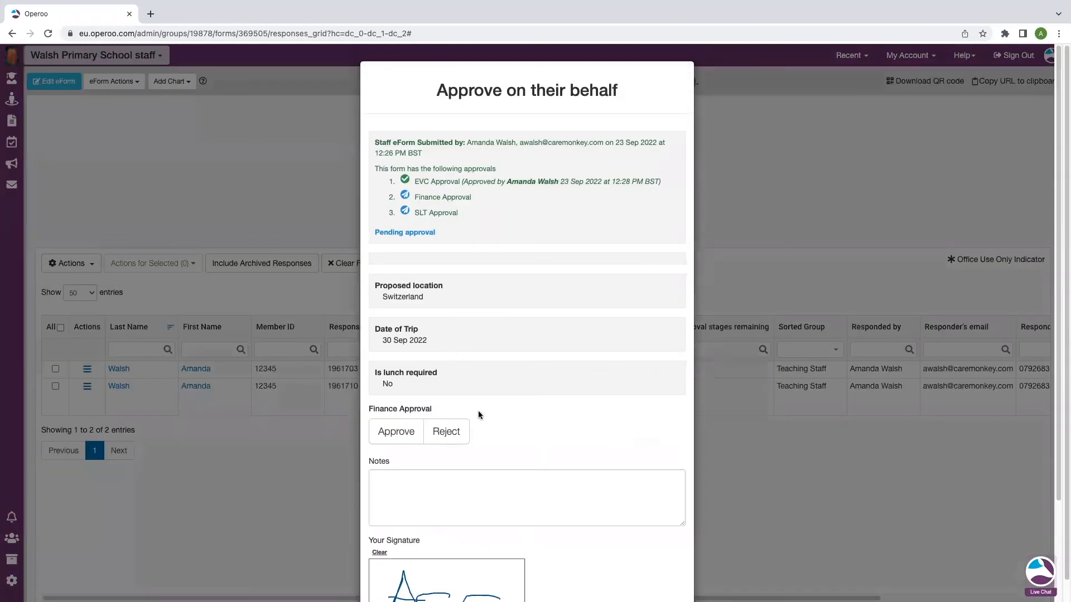
{"action": "scroll", "coordinate": [478, 411], "scroll_direction": "down", "scroll_amount": 3}
{"action": "left_click", "coordinate": [397, 310]}
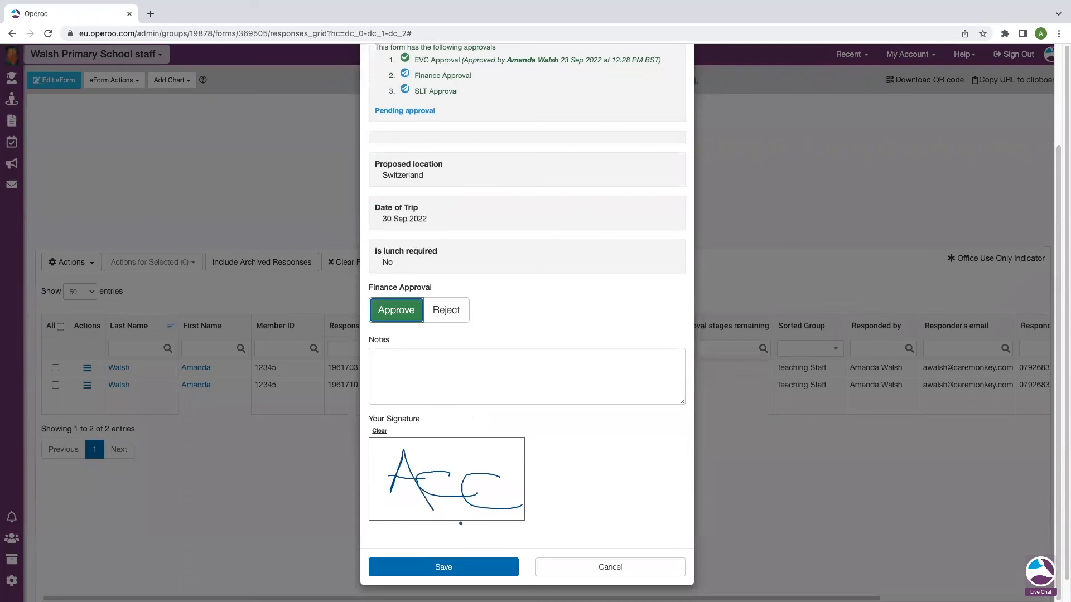
{"action": "left_click", "coordinate": [478, 567]}
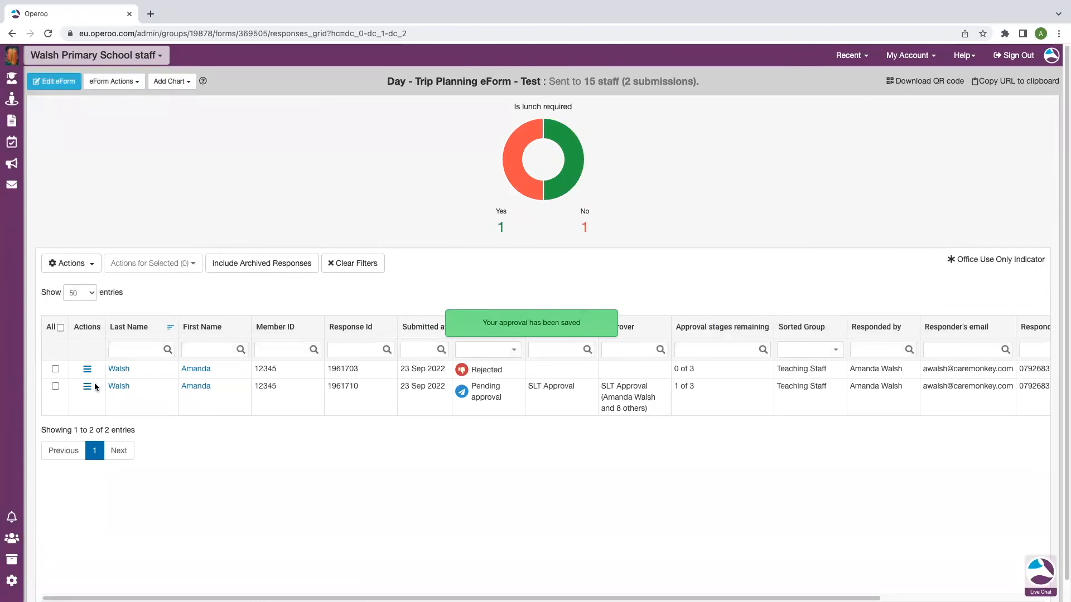
Approve the final SLT Approval stage on their behalf and save
{"action": "left_click", "coordinate": [87, 386]}
{"action": "left_click", "coordinate": [180, 505]}
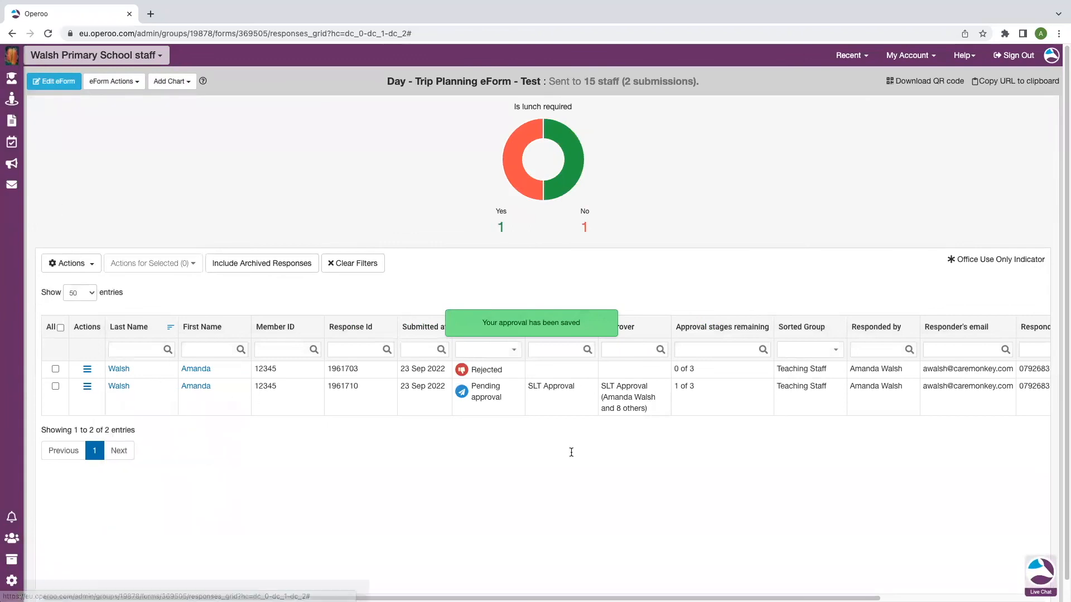
{"action": "left_click", "coordinate": [407, 433]}
{"action": "scroll", "coordinate": [474, 465], "scroll_direction": "down", "scroll_amount": 3}
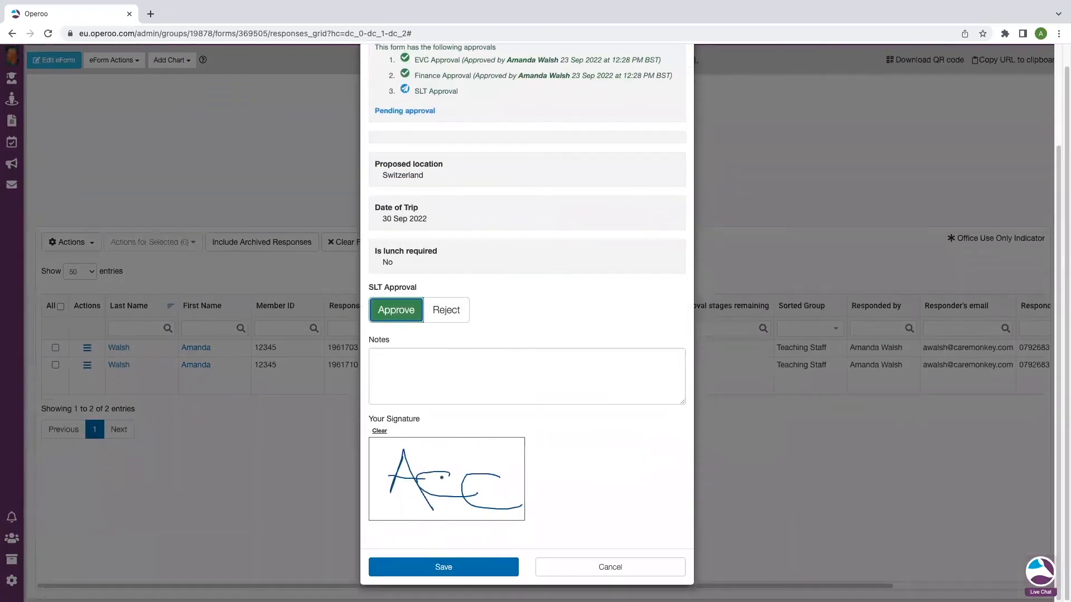
{"action": "left_click", "coordinate": [476, 575]}
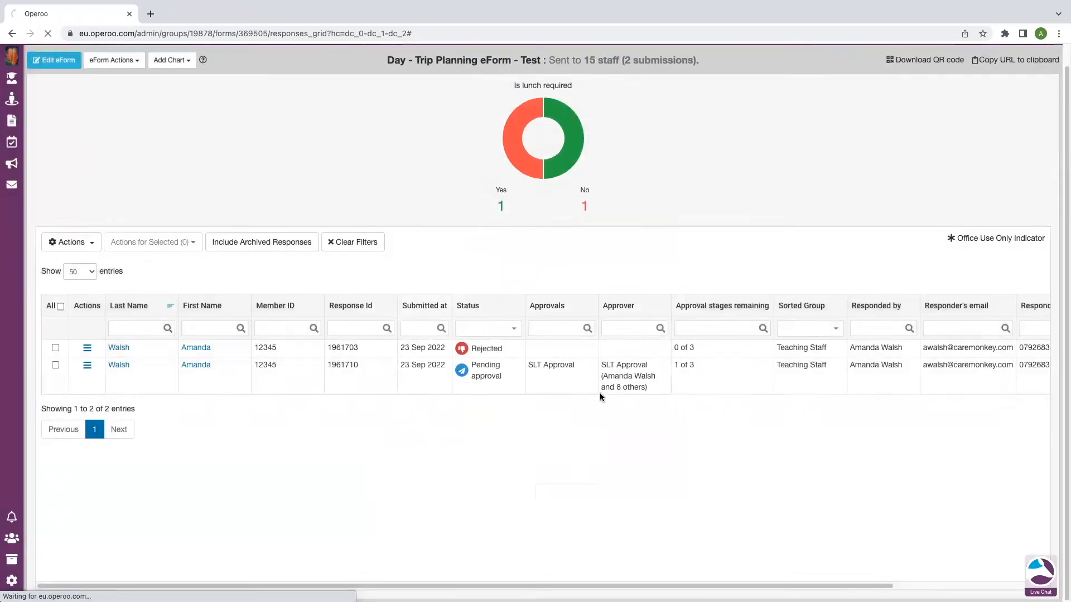
Confirm the Approved status, then review the Risk Assessment - Day/Group email mentioning Switzerland
{"action": "left_click_drag", "start_coordinate": [505, 388], "coordinate": [471, 388]}
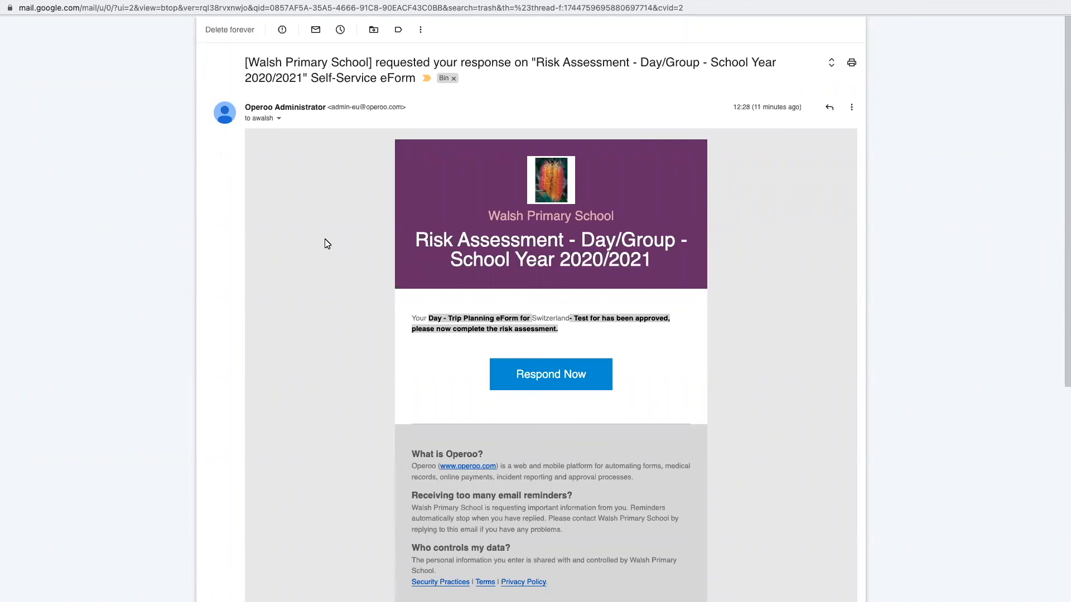
{"action": "left_click_drag", "start_coordinate": [651, 258], "coordinate": [418, 246]}
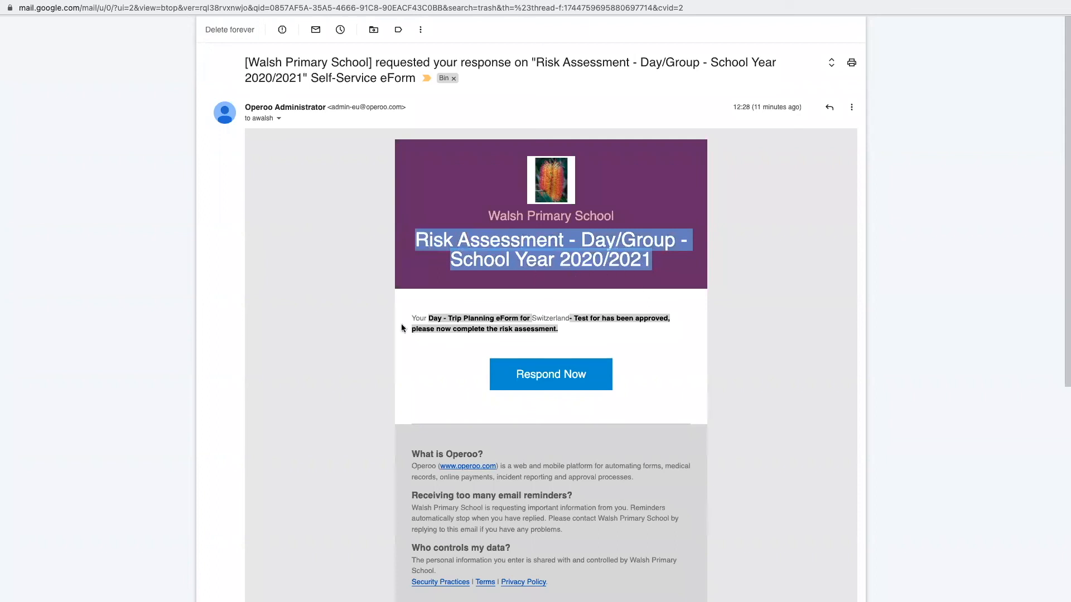
{"action": "left_click_drag", "start_coordinate": [569, 329], "coordinate": [401, 321]}
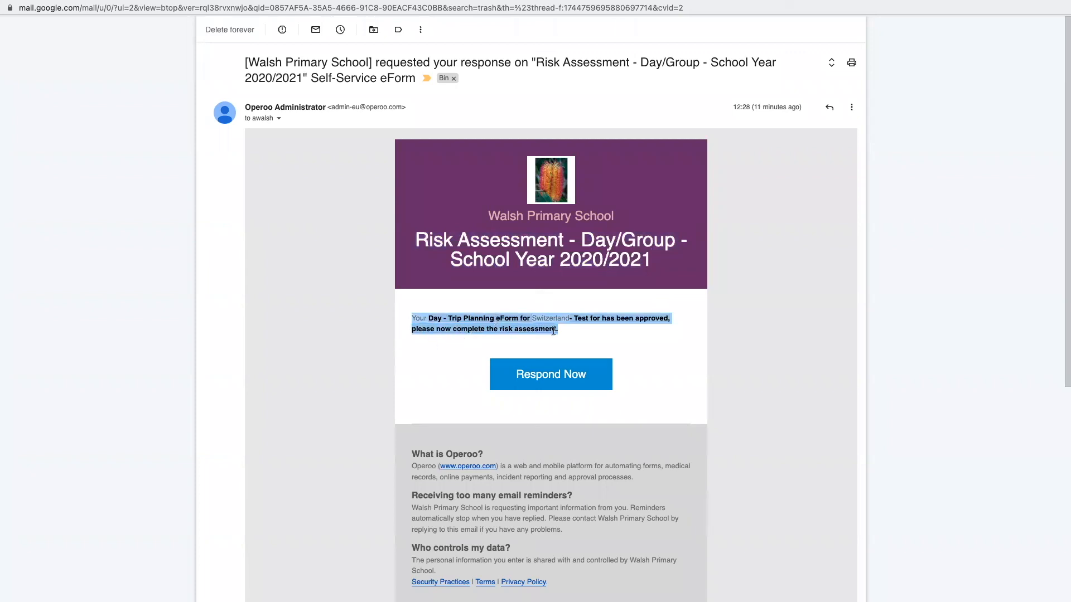
{"action": "left_click", "coordinate": [574, 319]}
{"action": "left_click_drag", "start_coordinate": [573, 320], "coordinate": [532, 319]}
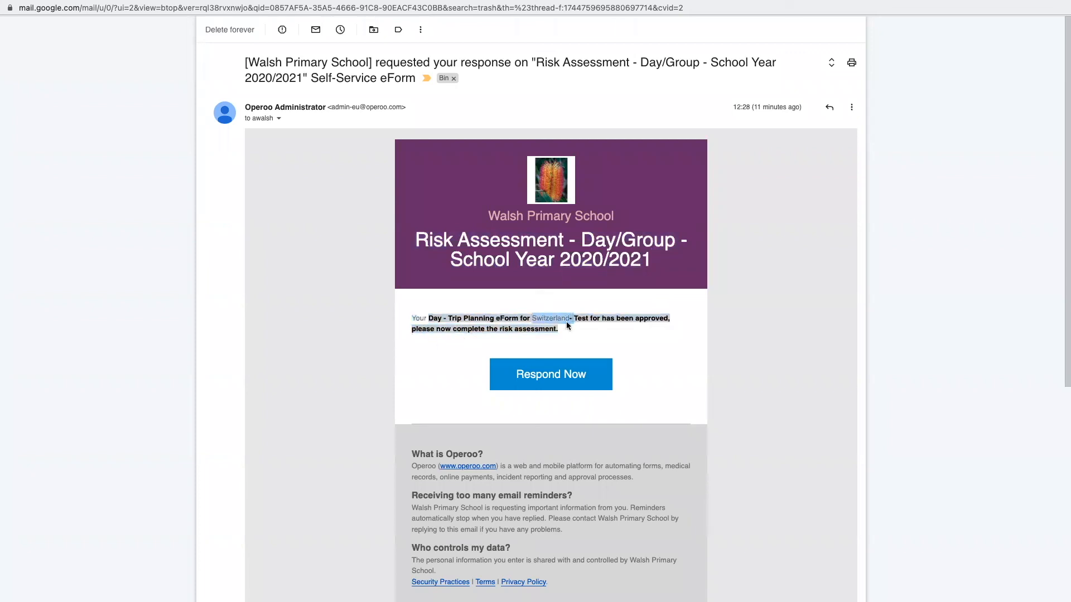
{"action": "left_click", "coordinate": [587, 321]}
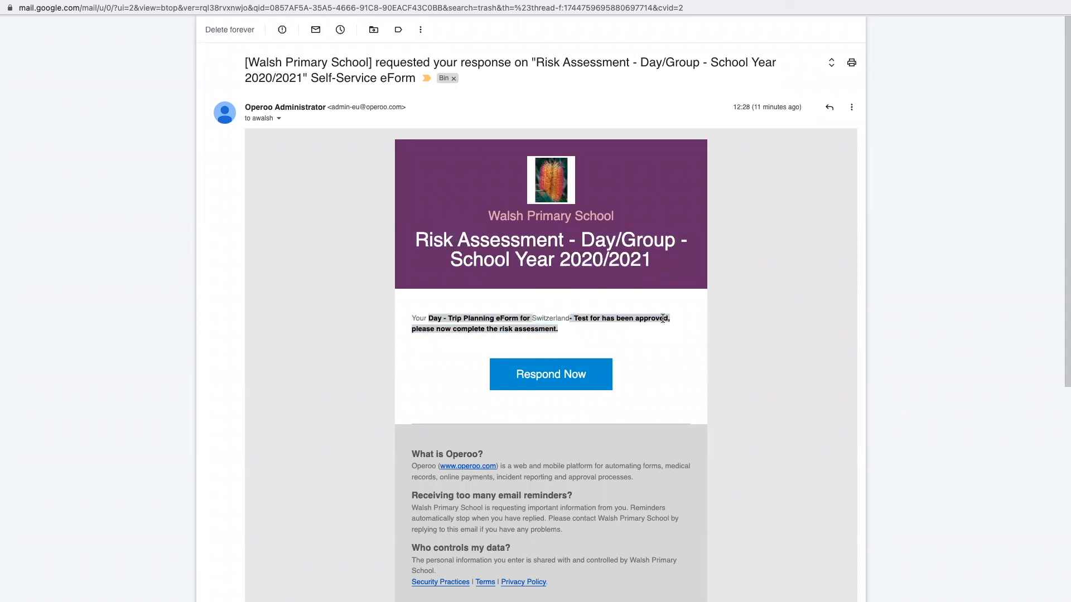